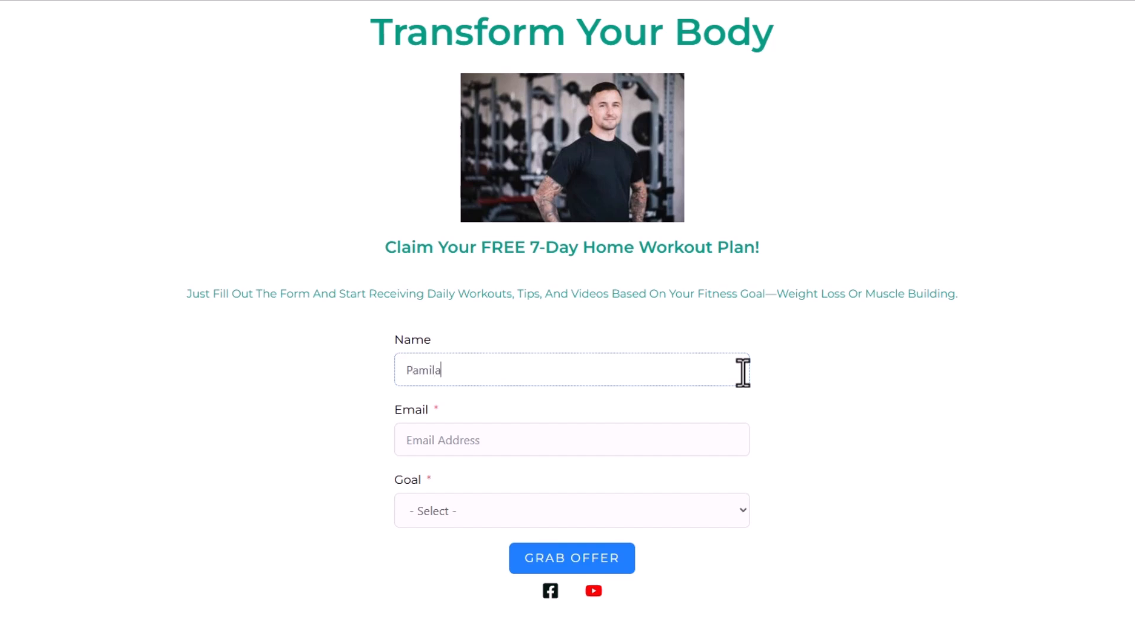
Fill in the signup form's email address, choose Loss Weight as the goal, and submit it with Grab Offer
{"action": "key", "text": "Tab"}
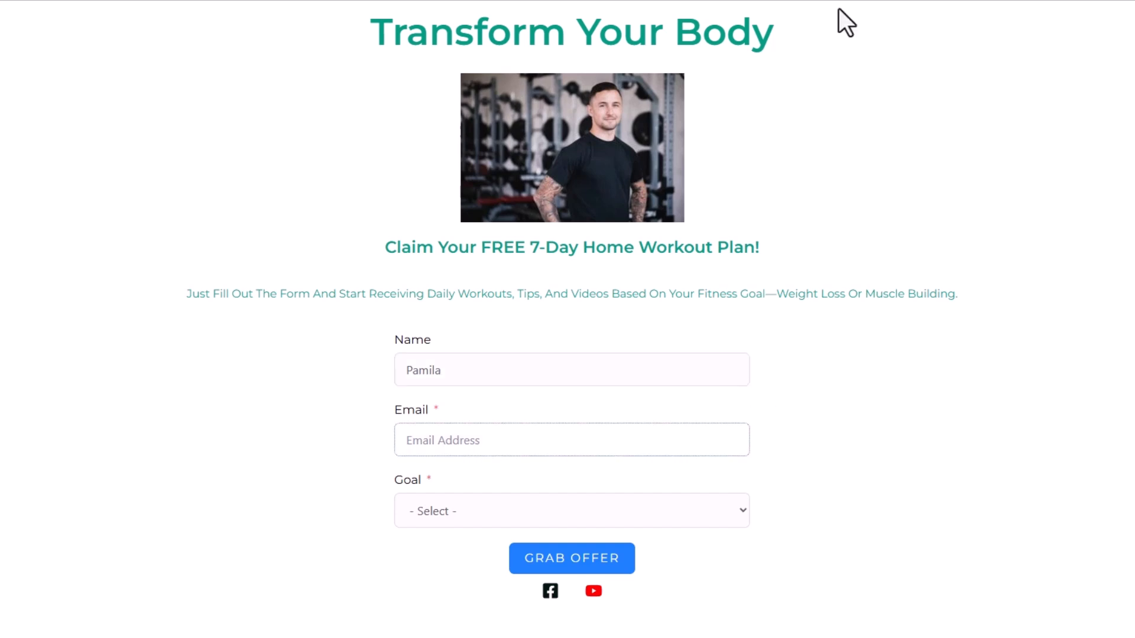
{"action": "key", "text": "ctrl+v"}
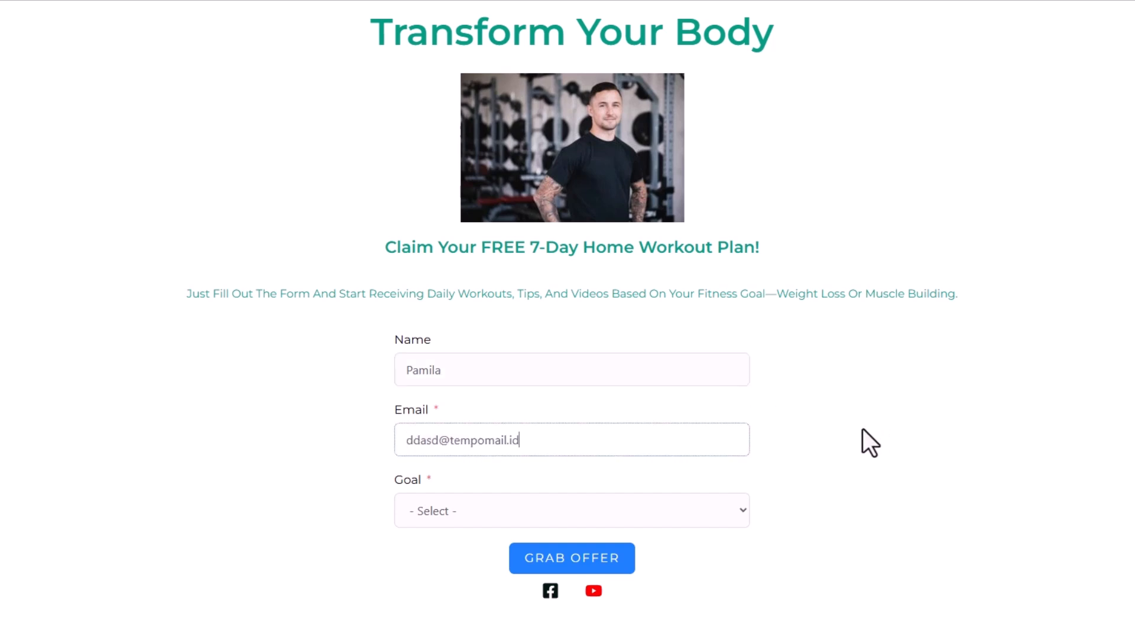
{"action": "left_click", "coordinate": [499, 512]}
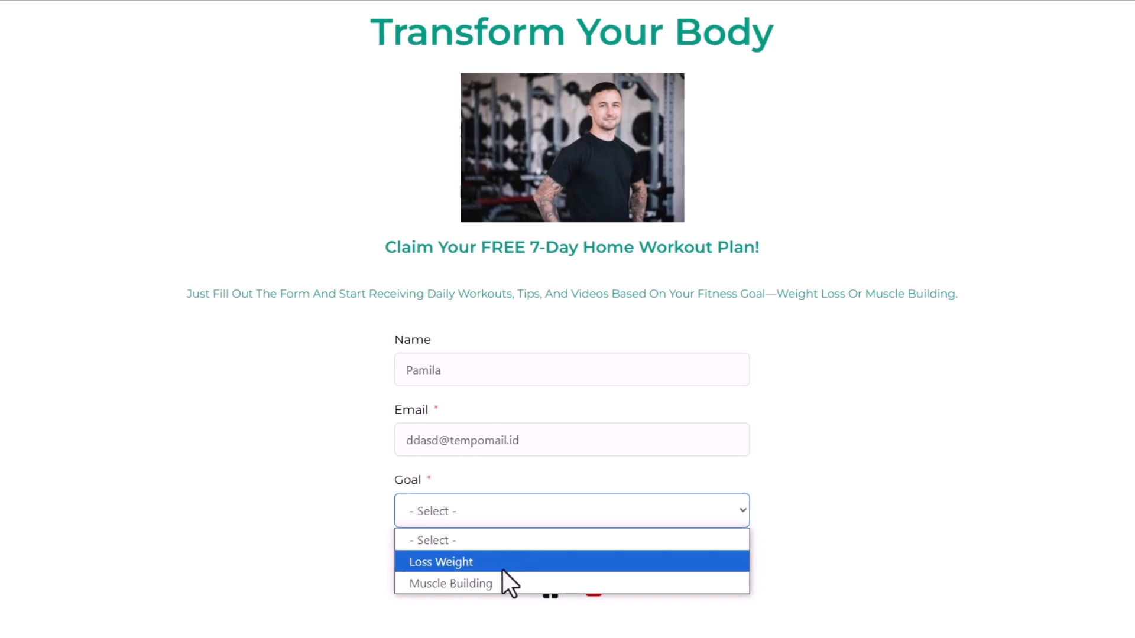
{"action": "left_click", "coordinate": [474, 566]}
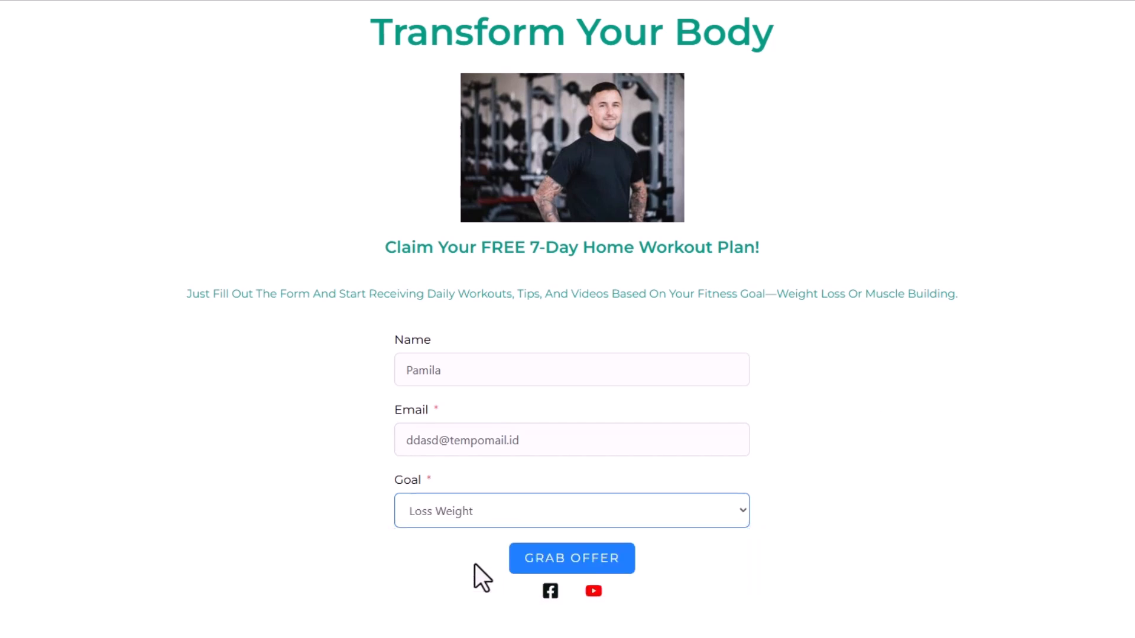
{"action": "left_click", "coordinate": [564, 562]}
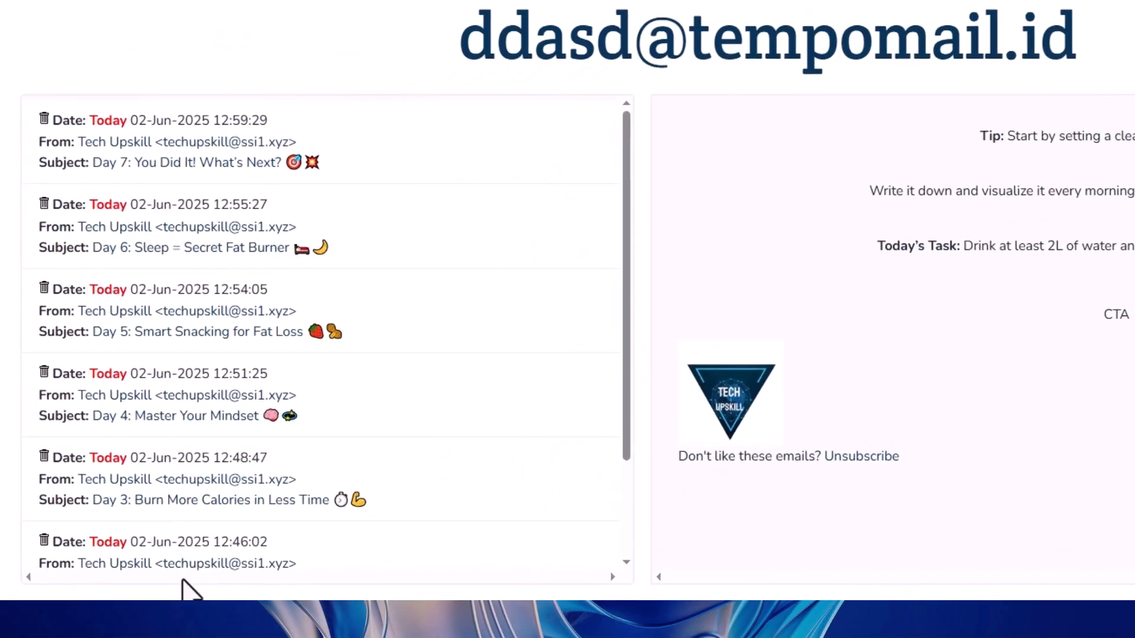
Open and read the Day 2 and Day 3 sequence emails in the temporary inbox
{"action": "scroll", "coordinate": [416, 552], "scroll_direction": "down", "scroll_amount": 3}
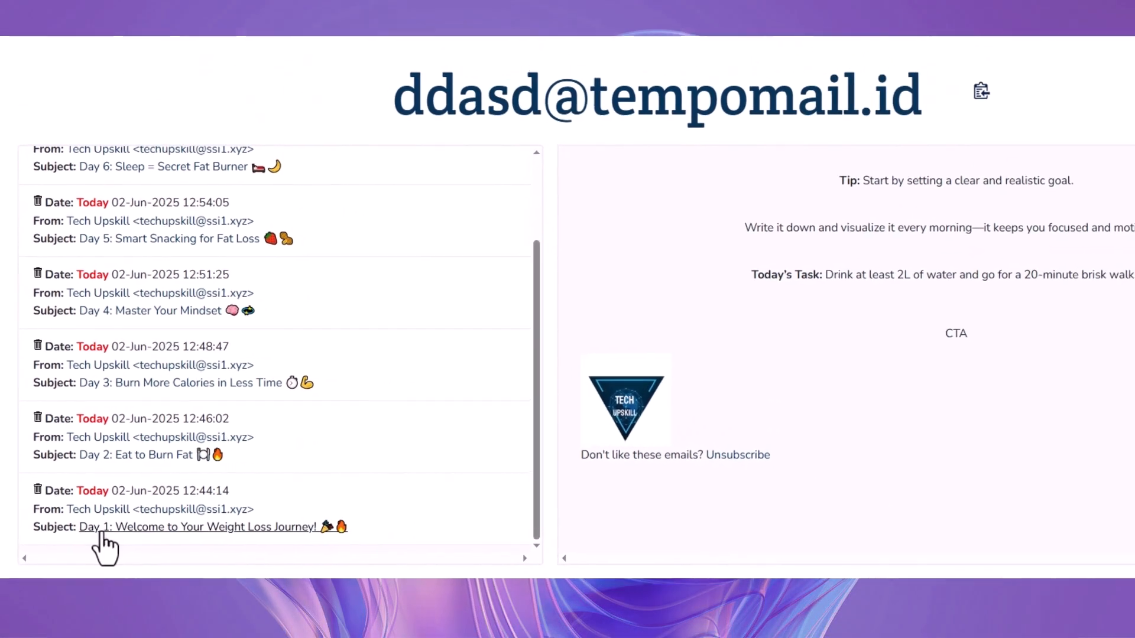
{"action": "left_click", "coordinate": [117, 454]}
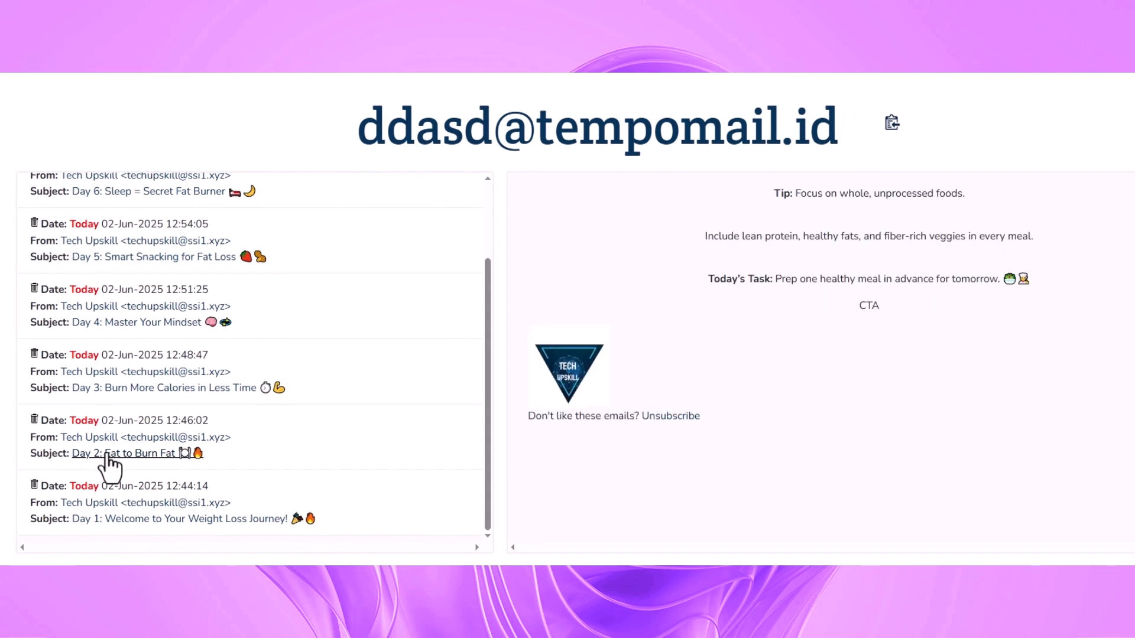
{"action": "left_click", "coordinate": [173, 390]}
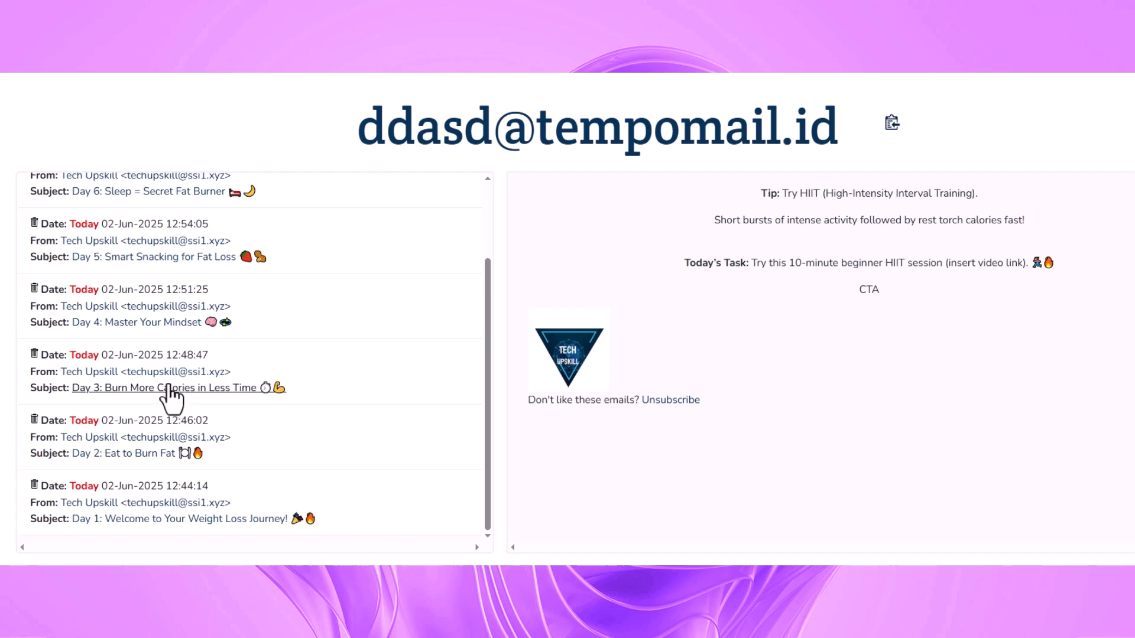
{"action": "left_click", "coordinate": [151, 324]}
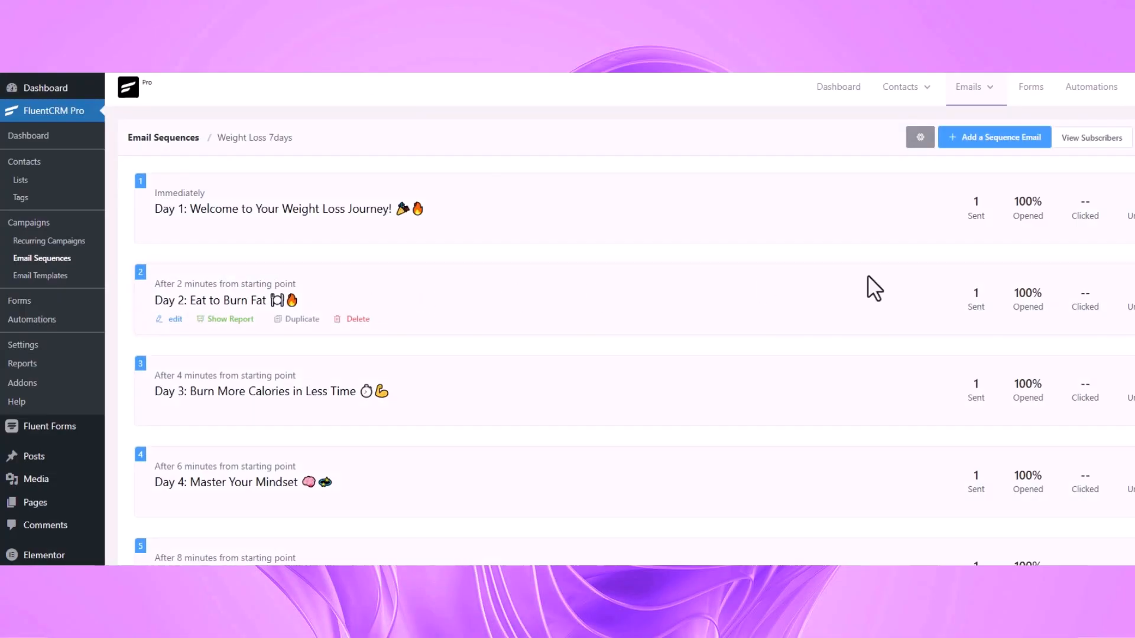
Review the sent and opened statistics of the Weight Loss 7days email sequence
{"action": "scroll", "coordinate": [1025, 223], "scroll_direction": "down", "scroll_amount": 4}
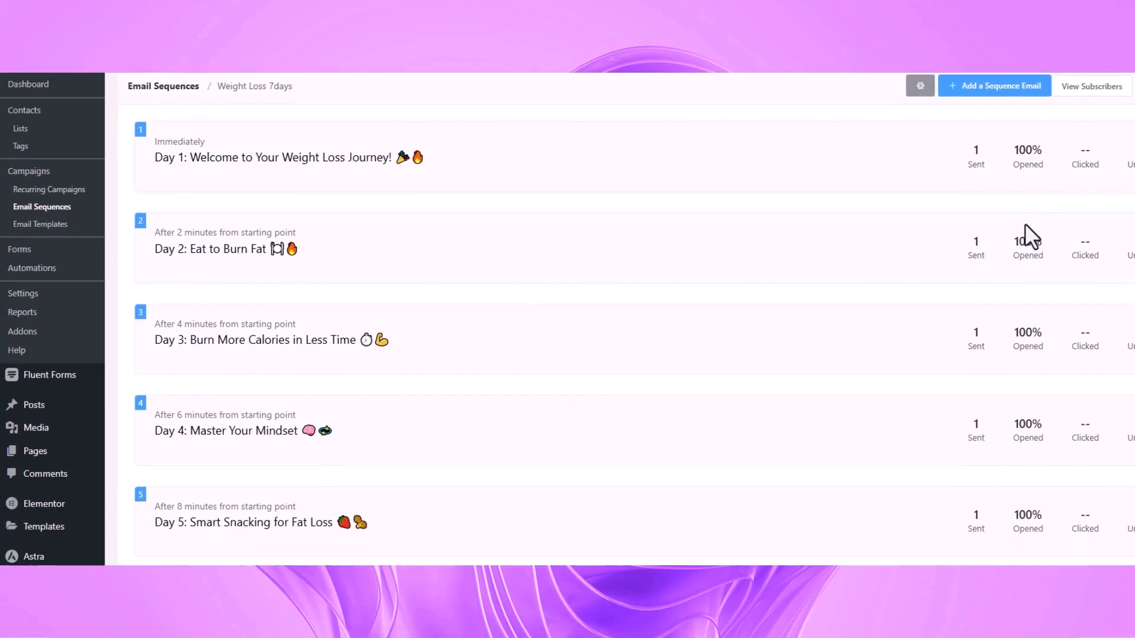
{"action": "scroll", "coordinate": [1038, 558], "scroll_direction": "up", "scroll_amount": 2}
{"action": "scroll", "coordinate": [1040, 195], "scroll_direction": "up", "scroll_amount": 1}
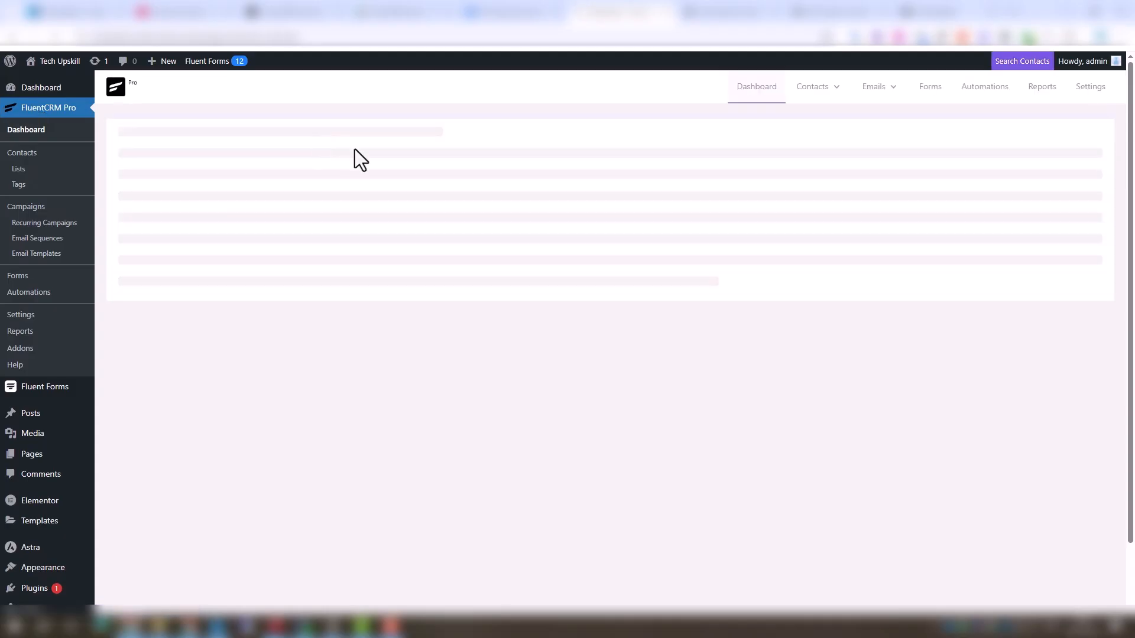
Start a new blank form in Fluent Forms
{"action": "mouse_move", "coordinate": [6, 454]}
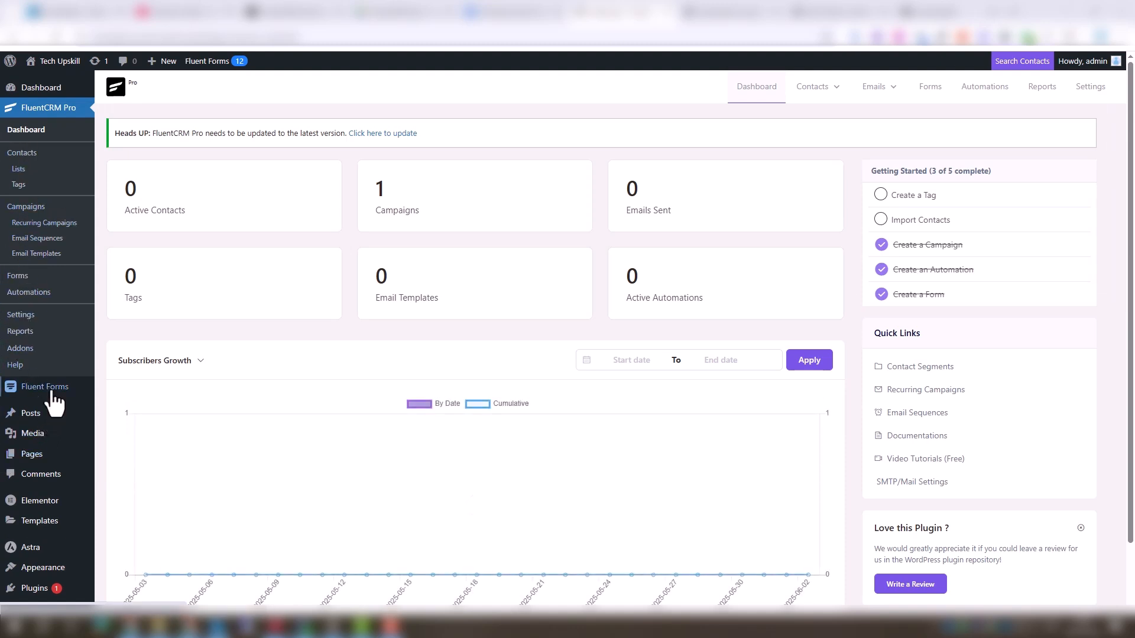
{"action": "mouse_move", "coordinate": [56, 395]}
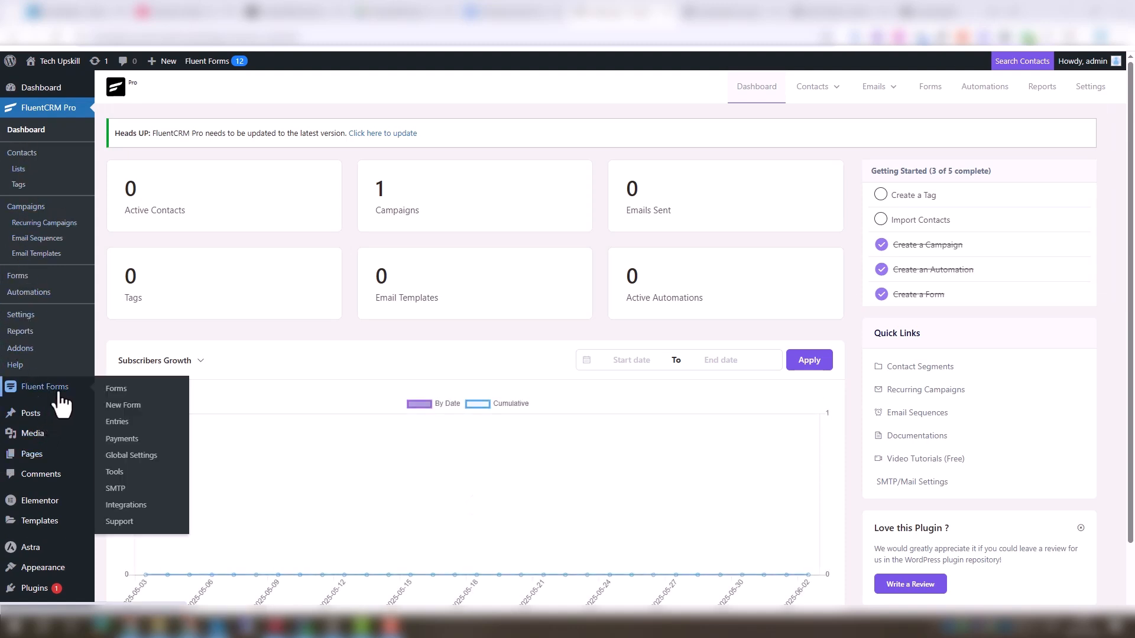
{"action": "left_click", "coordinate": [124, 405]}
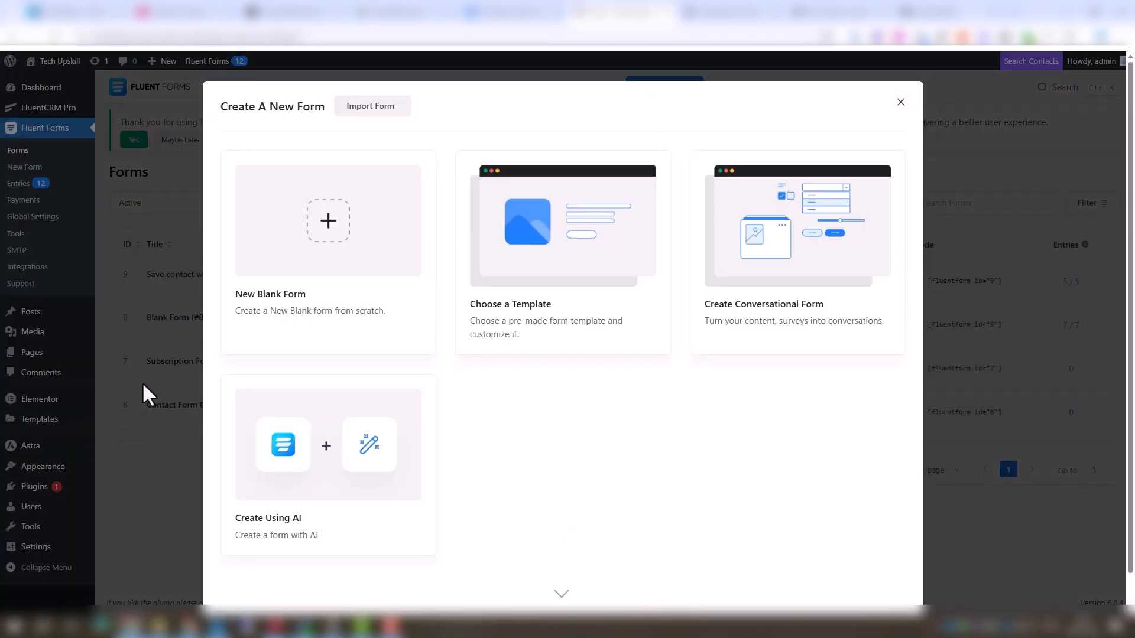
{"action": "left_click", "coordinate": [318, 221]}
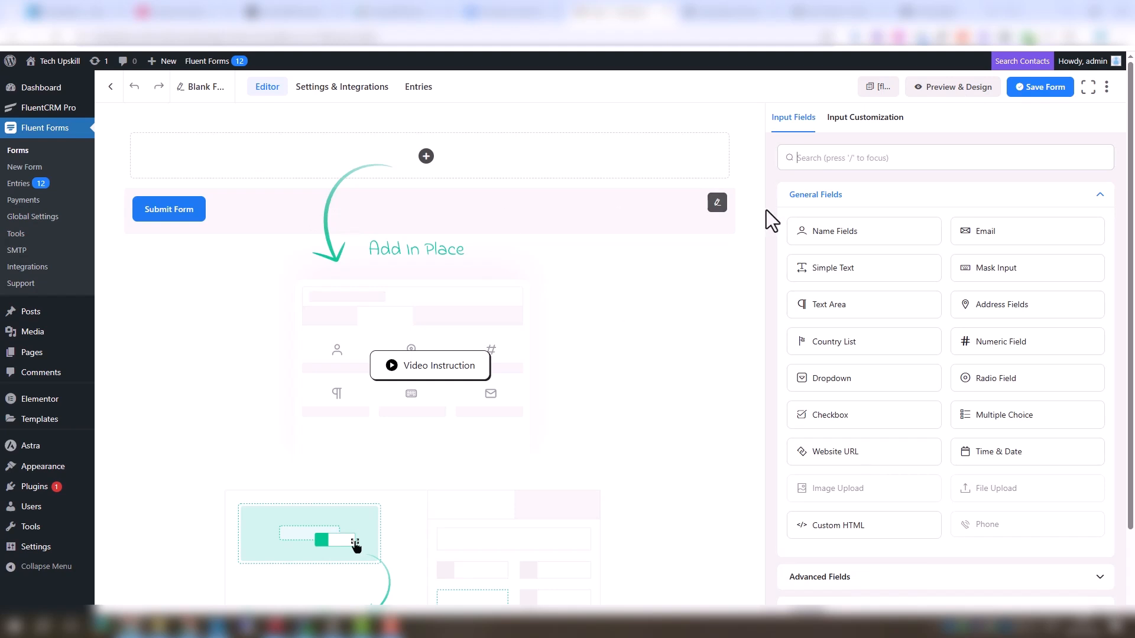
Add a name block containing only the first-name input and relabel it Name
{"action": "left_click_drag", "start_coordinate": [861, 226], "coordinate": [451, 177]}
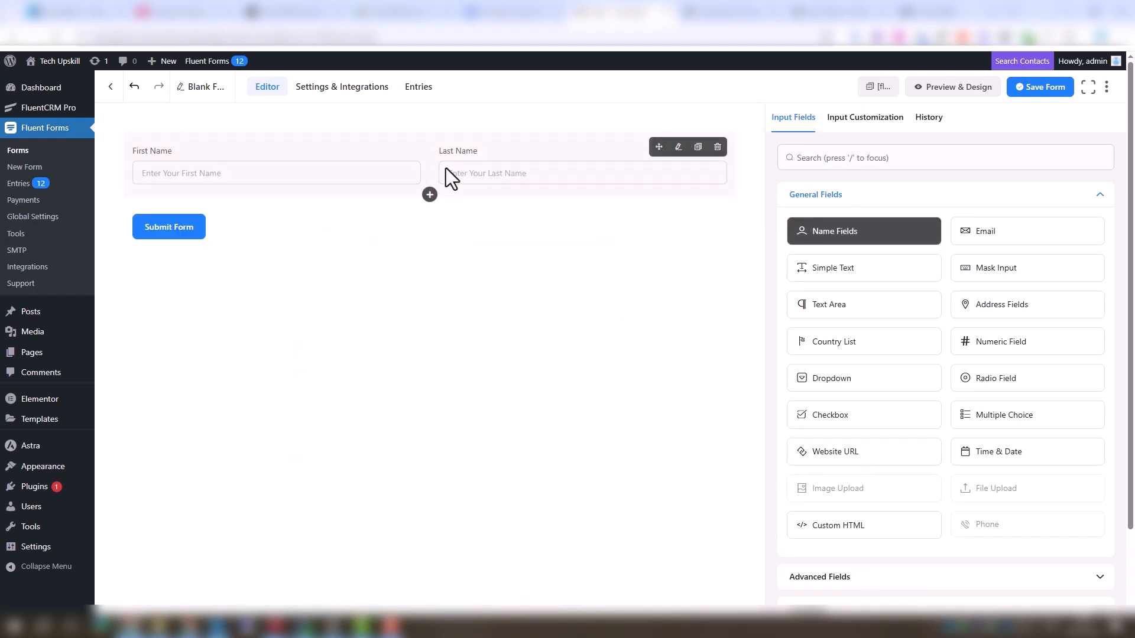
{"action": "left_click", "coordinate": [451, 178]}
{"action": "left_click", "coordinate": [833, 303]}
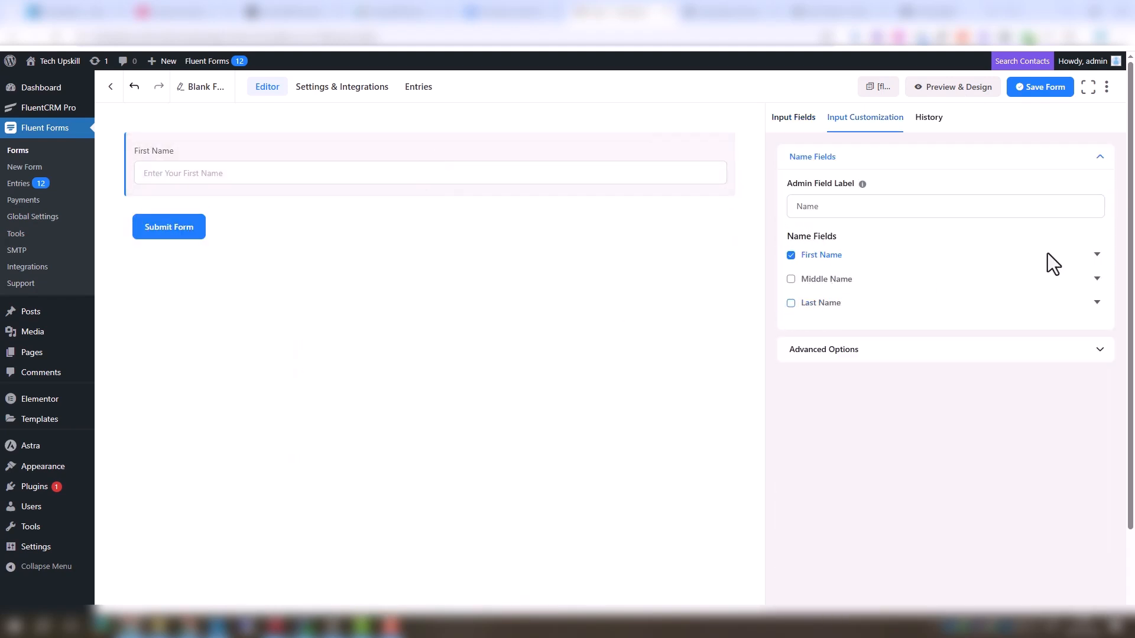
{"action": "left_click", "coordinate": [1097, 254]}
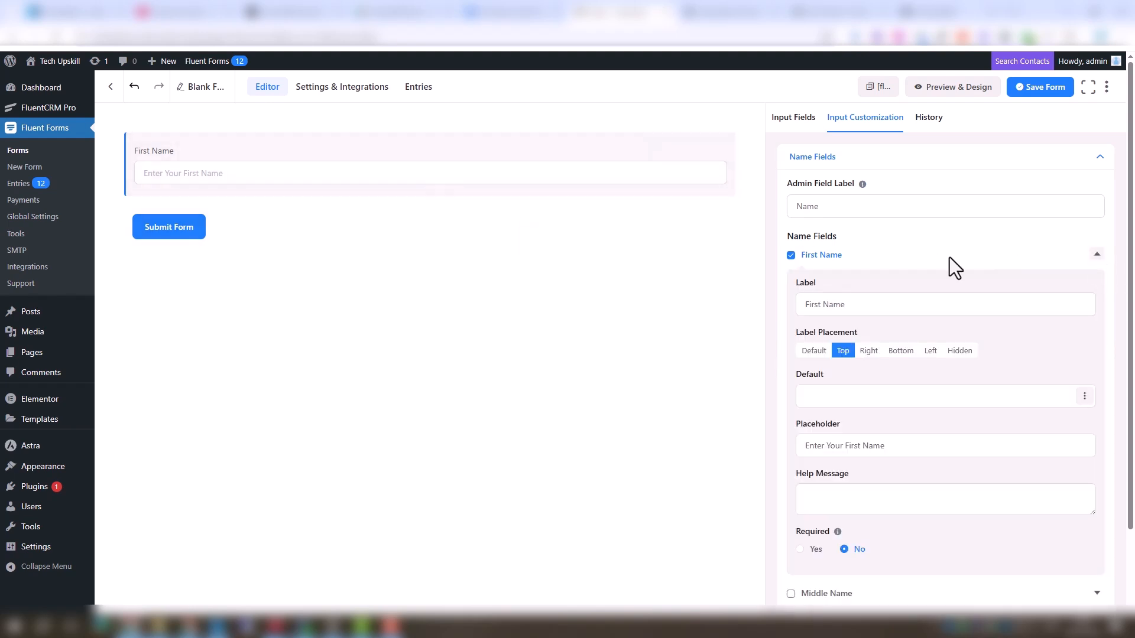
{"action": "left_click", "coordinate": [823, 305]}
{"action": "key", "text": "BackSpace"}
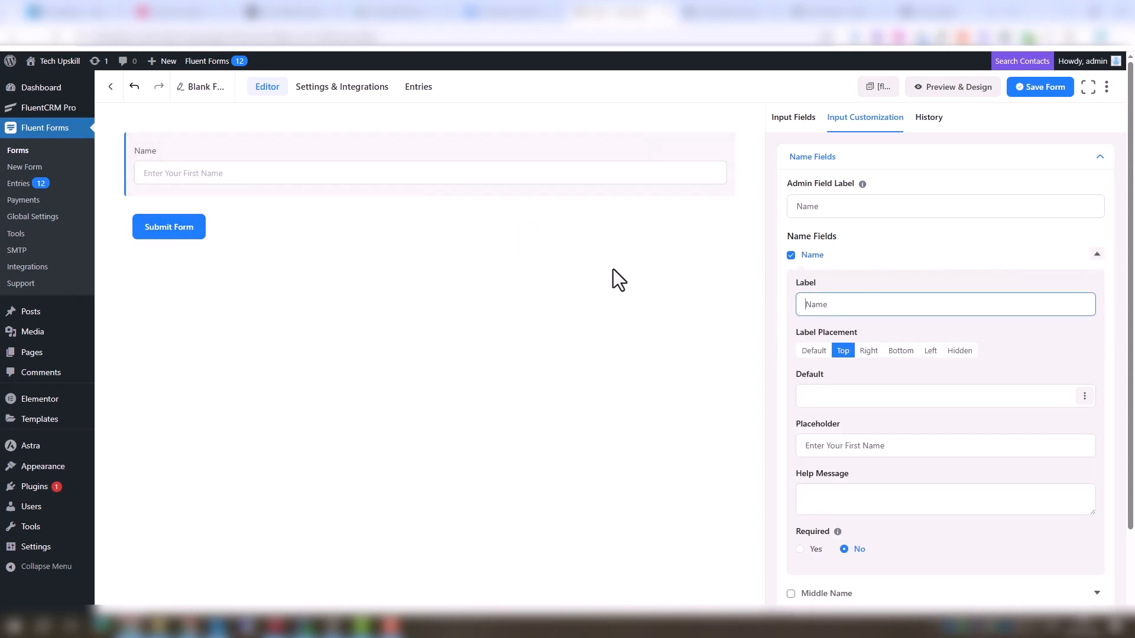
{"action": "left_click", "coordinate": [1099, 157]}
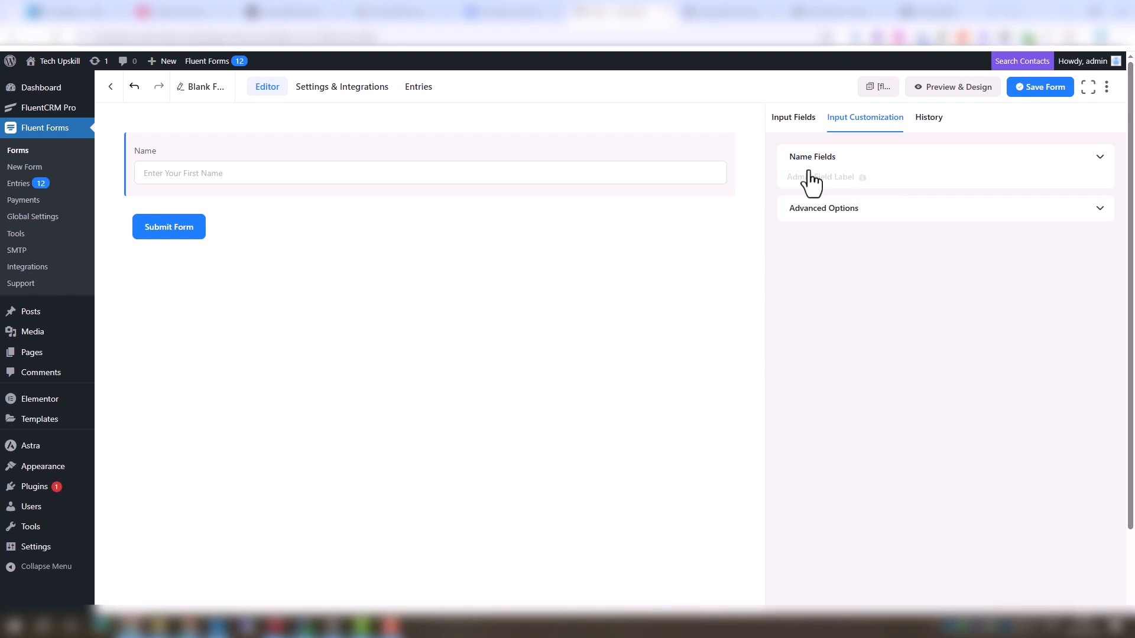
Add an Email field below the name and make it required
{"action": "left_click", "coordinate": [431, 194]}
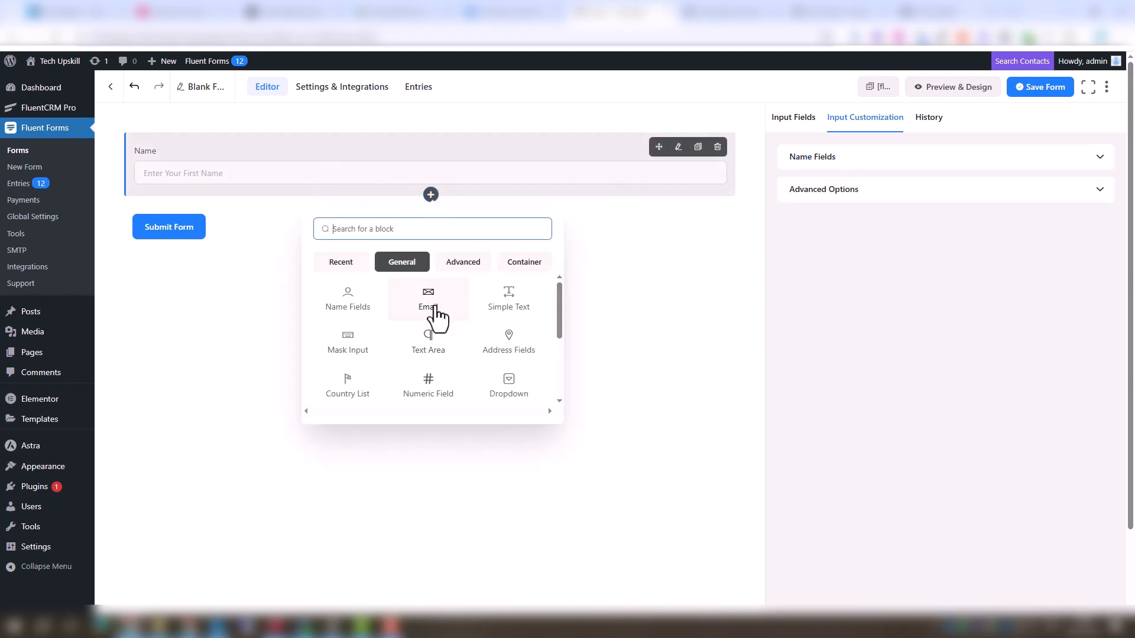
{"action": "left_click_drag", "start_coordinate": [435, 308], "coordinate": [432, 205]}
{"action": "left_click", "coordinate": [431, 195]}
{"action": "left_click_drag", "start_coordinate": [438, 298], "coordinate": [408, 229]}
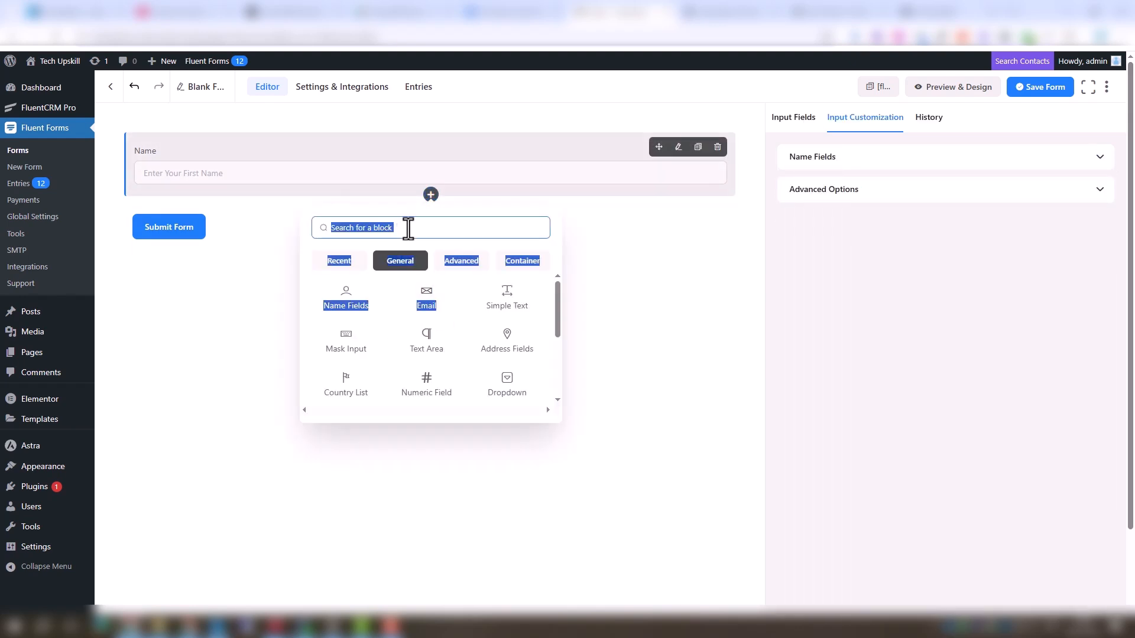
{"action": "left_click", "coordinate": [426, 298]}
{"action": "left_click", "coordinate": [423, 249]}
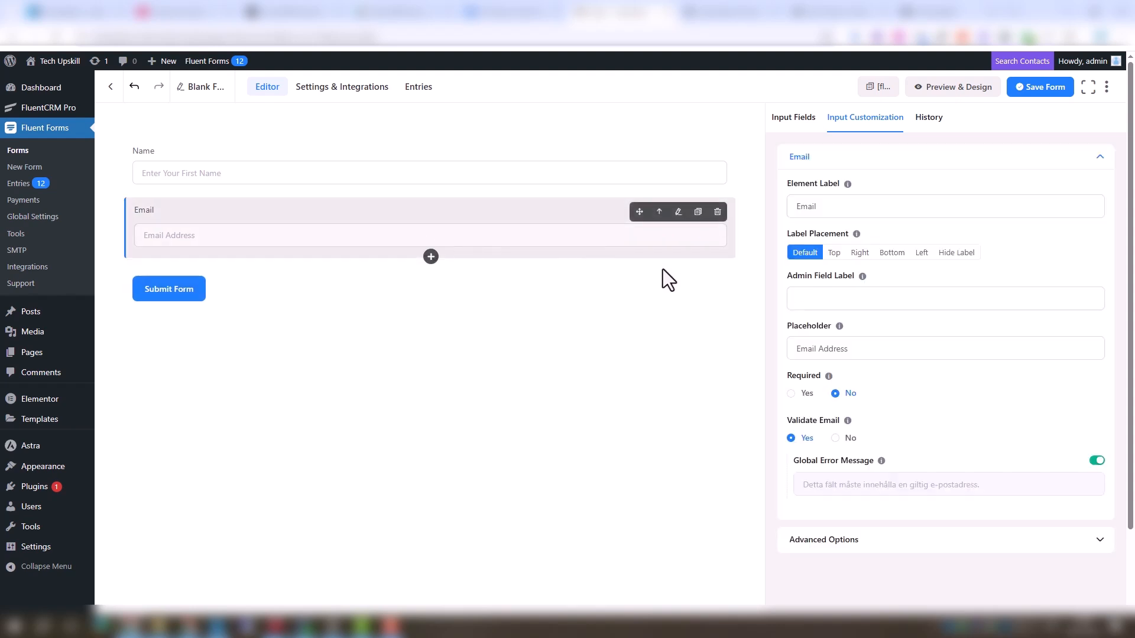
{"action": "left_click", "coordinate": [790, 393]}
Add a dropdown field below the email and label it Goal
{"action": "left_click", "coordinate": [431, 257]}
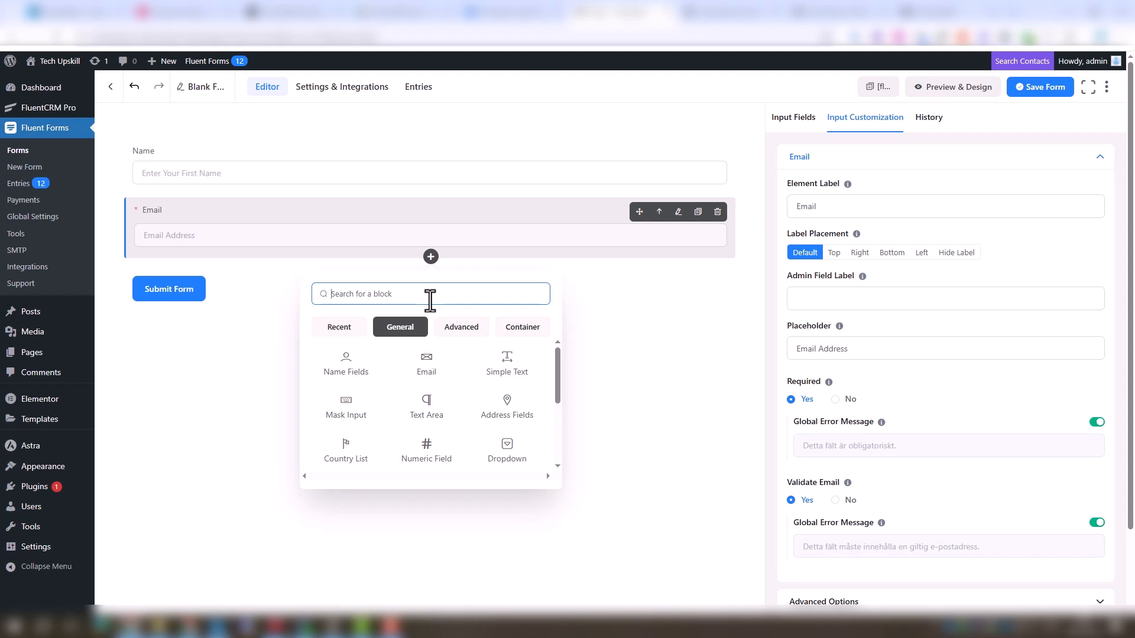
{"action": "left_click", "coordinate": [512, 462]}
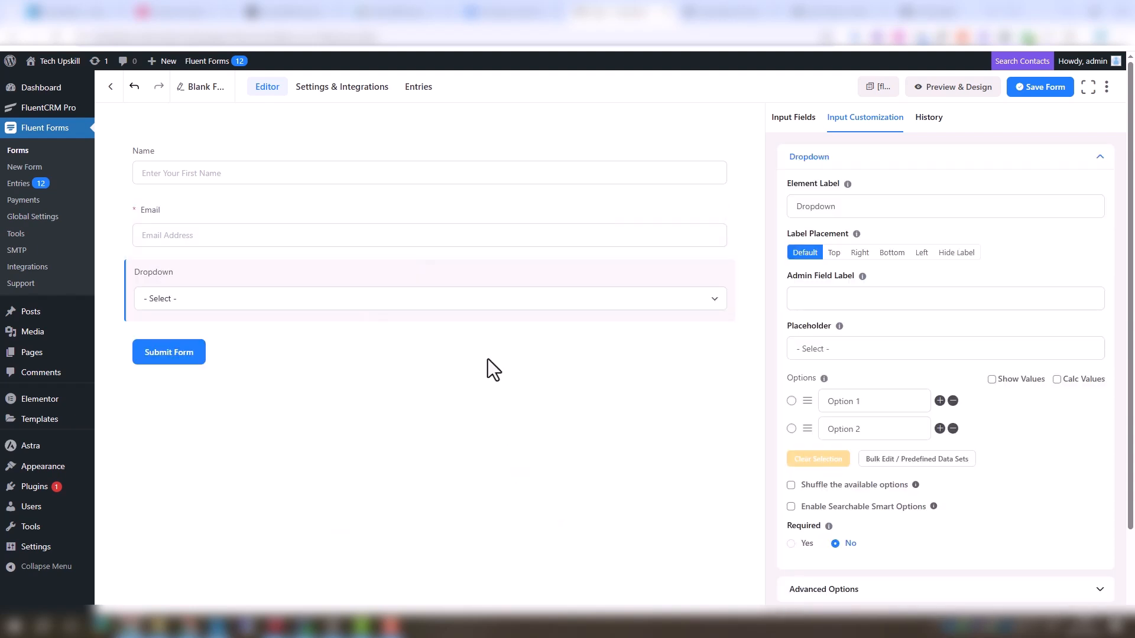
{"action": "double_click", "coordinate": [817, 206]}
{"action": "key", "text": "BackSpace"}
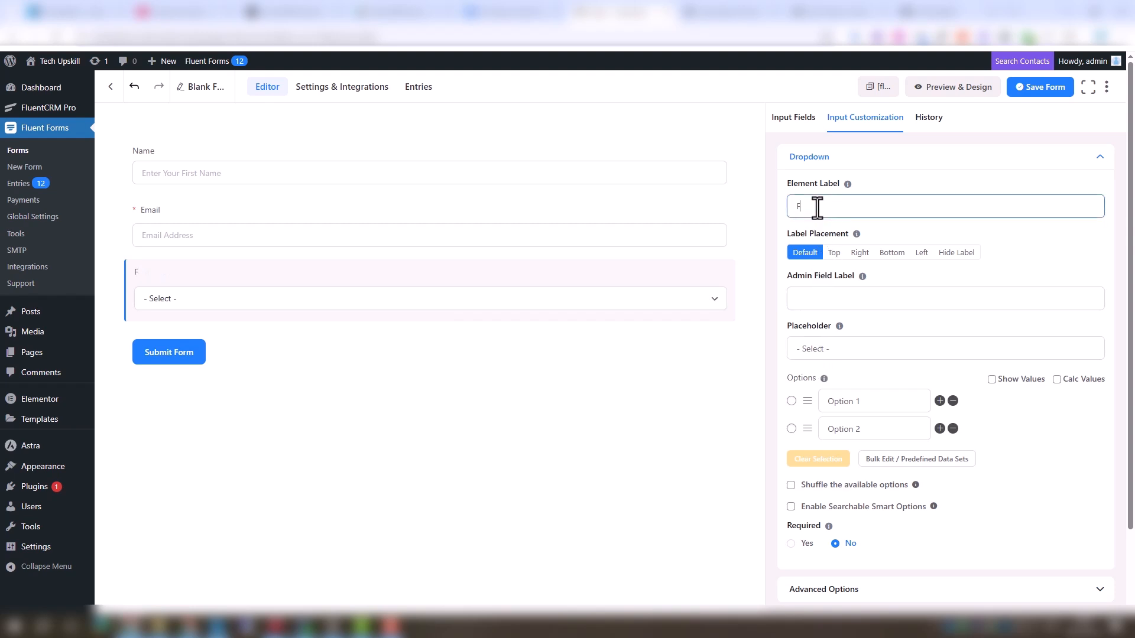
{"action": "type", "text": "Goal"}
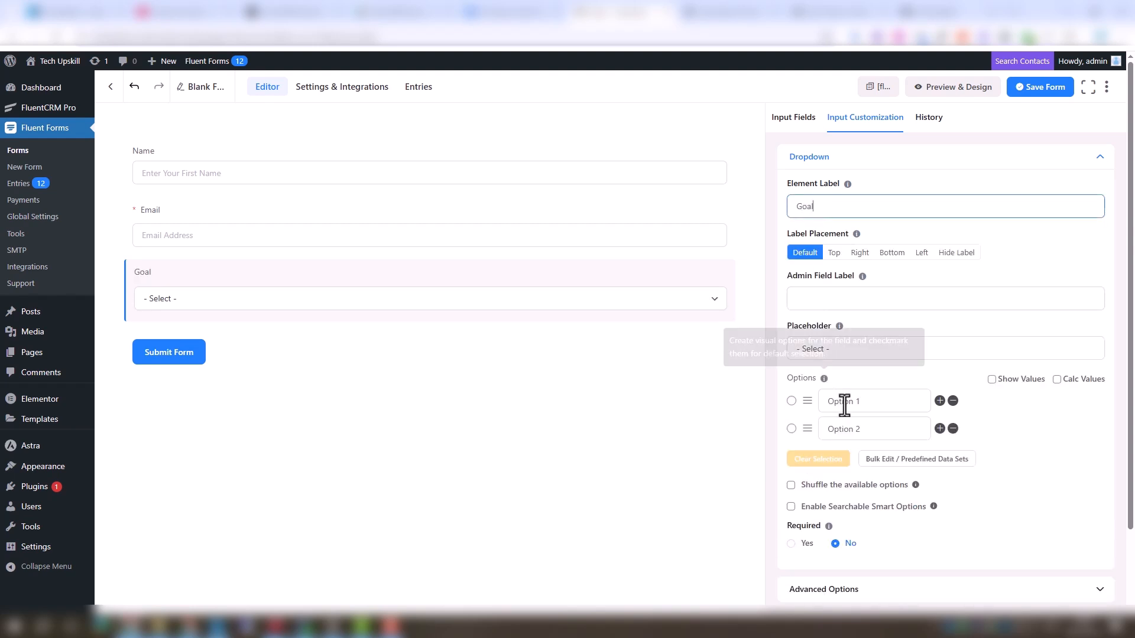
Set the Goal dropdown options to Loss Weight and Muscle Building and make the field required
{"action": "triple_click", "coordinate": [869, 404]}
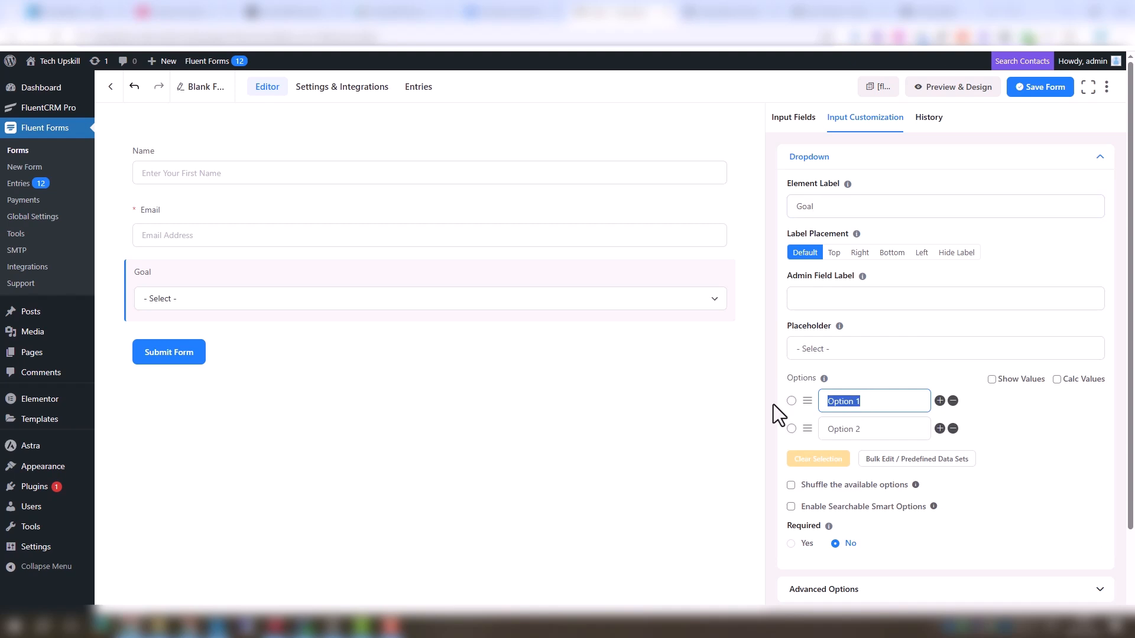
{"action": "type", "text": "Loss Weight"}
{"action": "triple_click", "coordinate": [858, 430]}
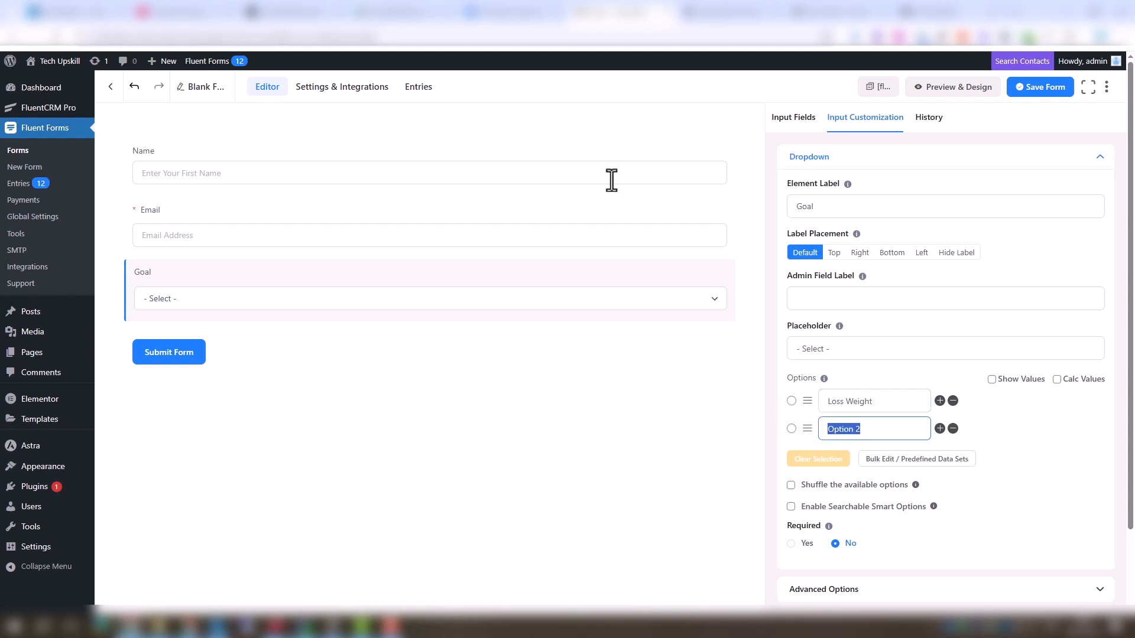
{"action": "type", "text": "Muscle building"}
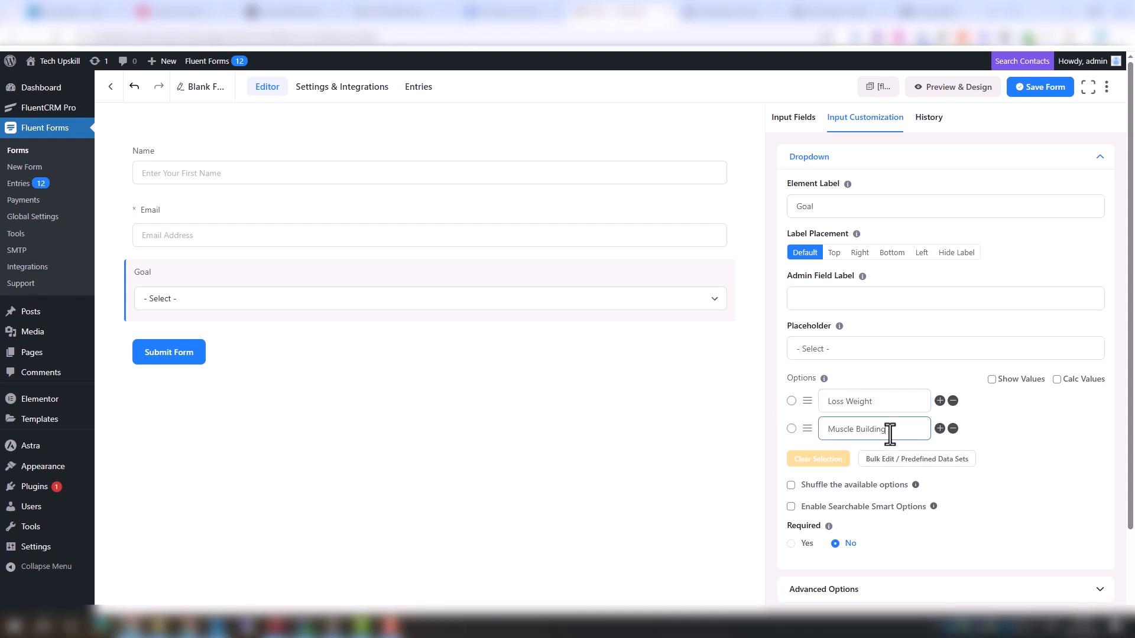
{"action": "left_click", "coordinate": [803, 544]}
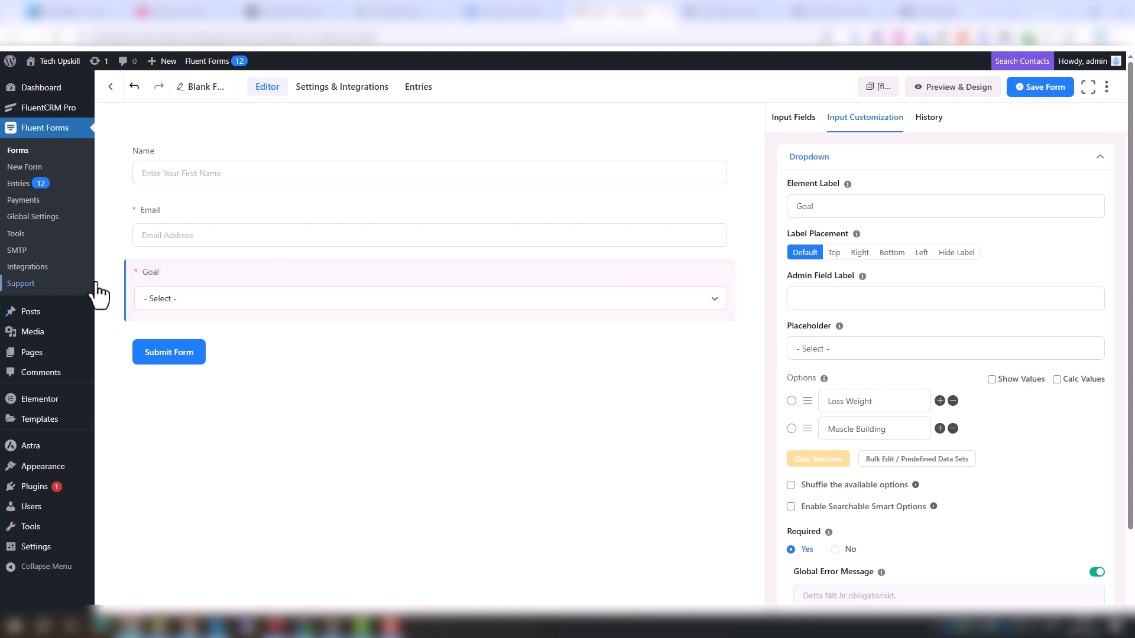
Change the submit button text to Grab Offer and save the form
{"action": "left_click", "coordinate": [197, 356]}
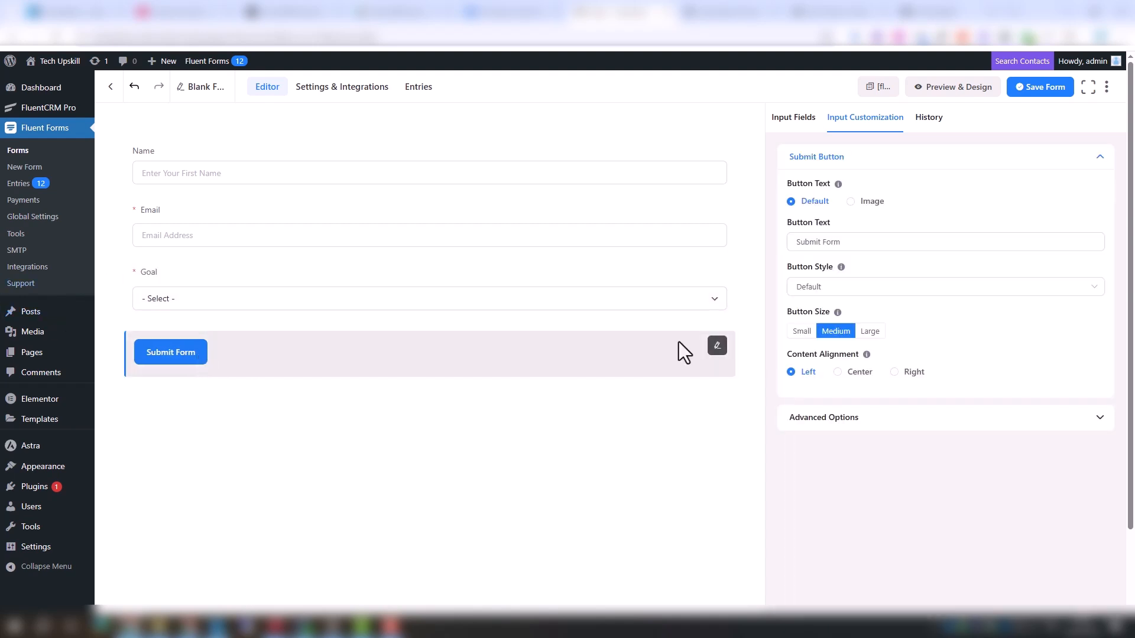
{"action": "triple_click", "coordinate": [932, 248]}
{"action": "type", "text": "Grab Offer"}
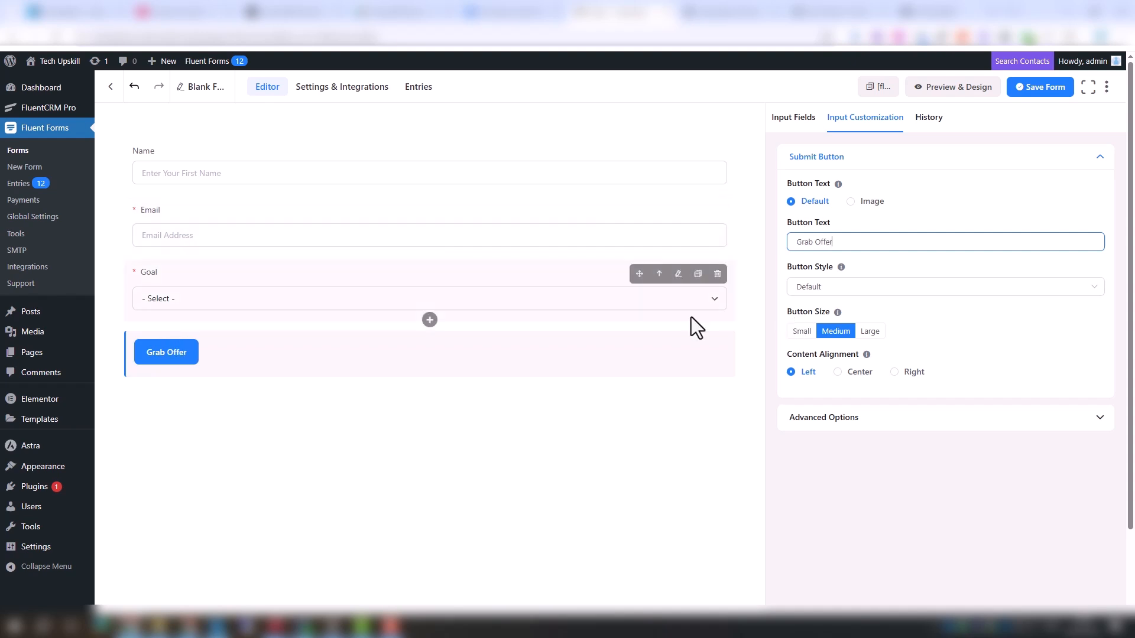
{"action": "left_click", "coordinate": [1048, 88]}
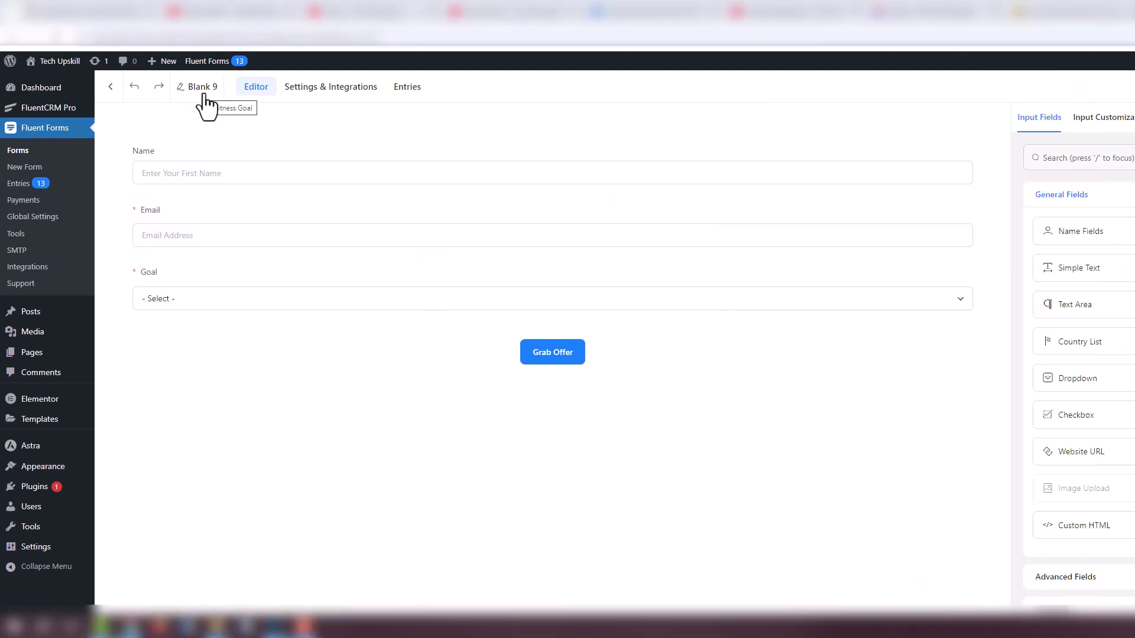
Rename the form as Fitness
{"action": "left_click", "coordinate": [214, 94]}
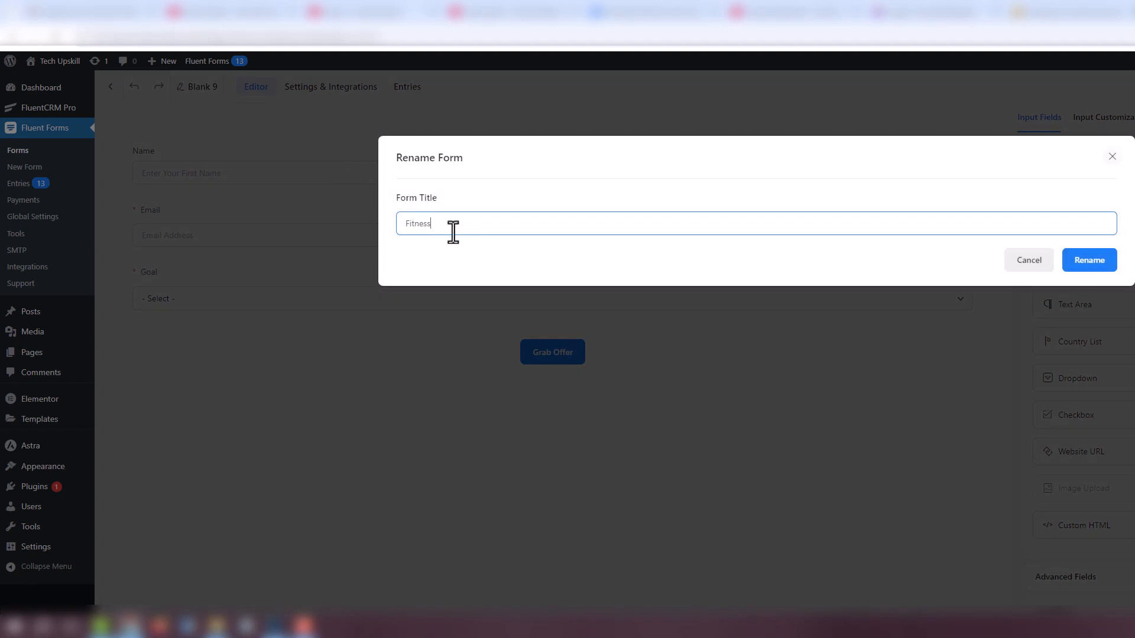
{"action": "left_click", "coordinate": [1105, 268]}
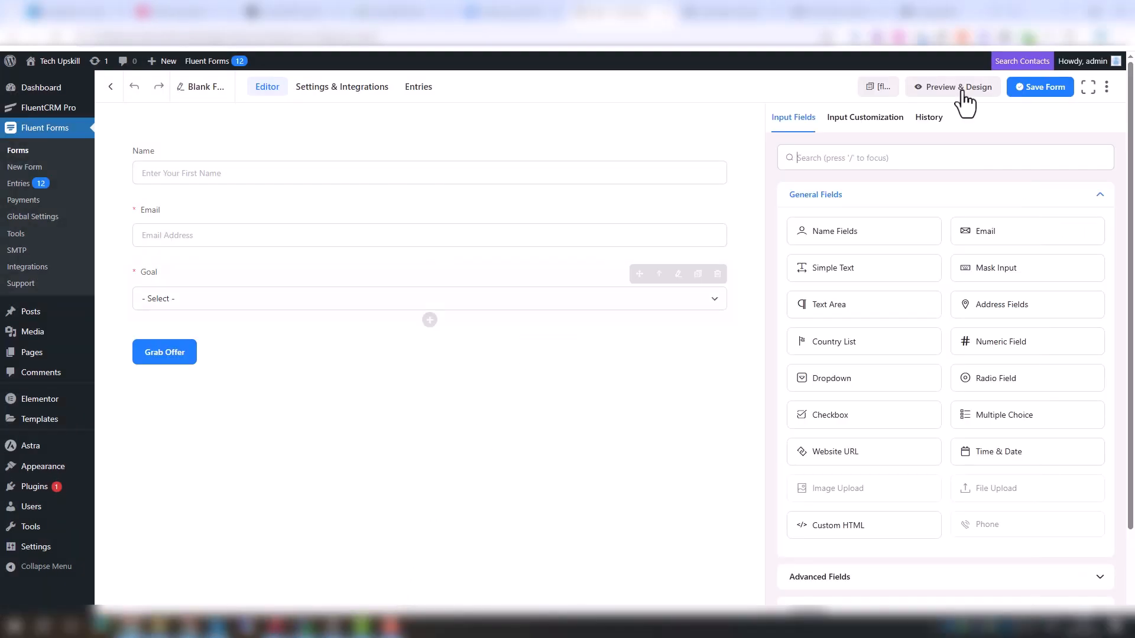
Copy the form's shortcode and paste it into the Shortcode widget on the fitness landing page
{"action": "left_click", "coordinate": [866, 95]}
{"action": "left_click", "coordinate": [812, 13]}
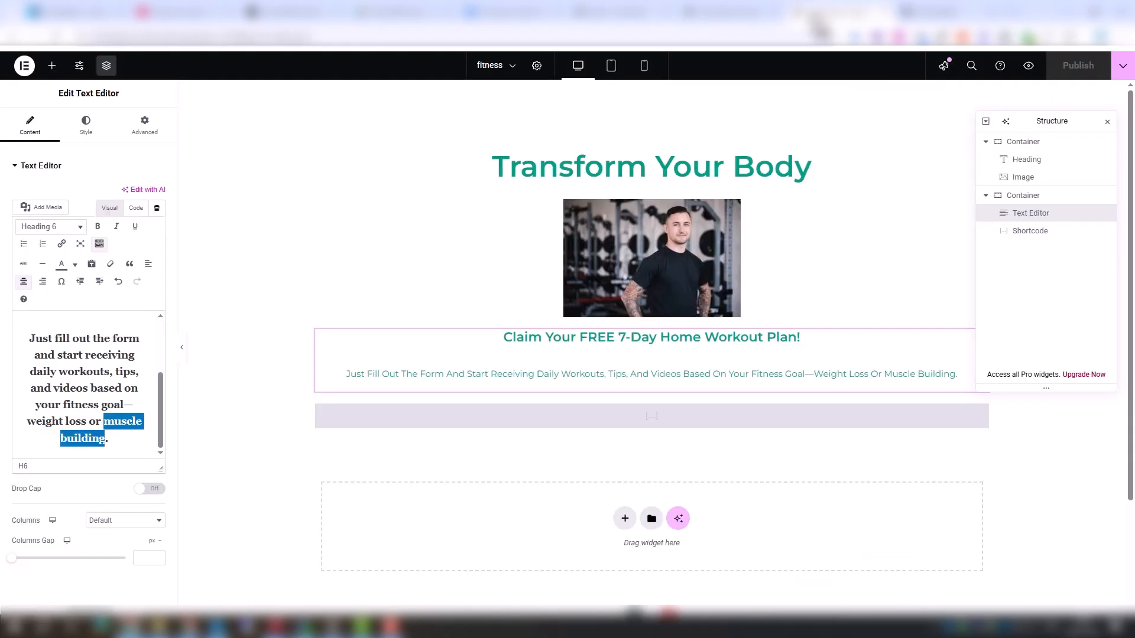
{"action": "left_click", "coordinate": [679, 418]}
{"action": "left_click", "coordinate": [102, 247]}
{"action": "key", "text": "ctrl+v"}
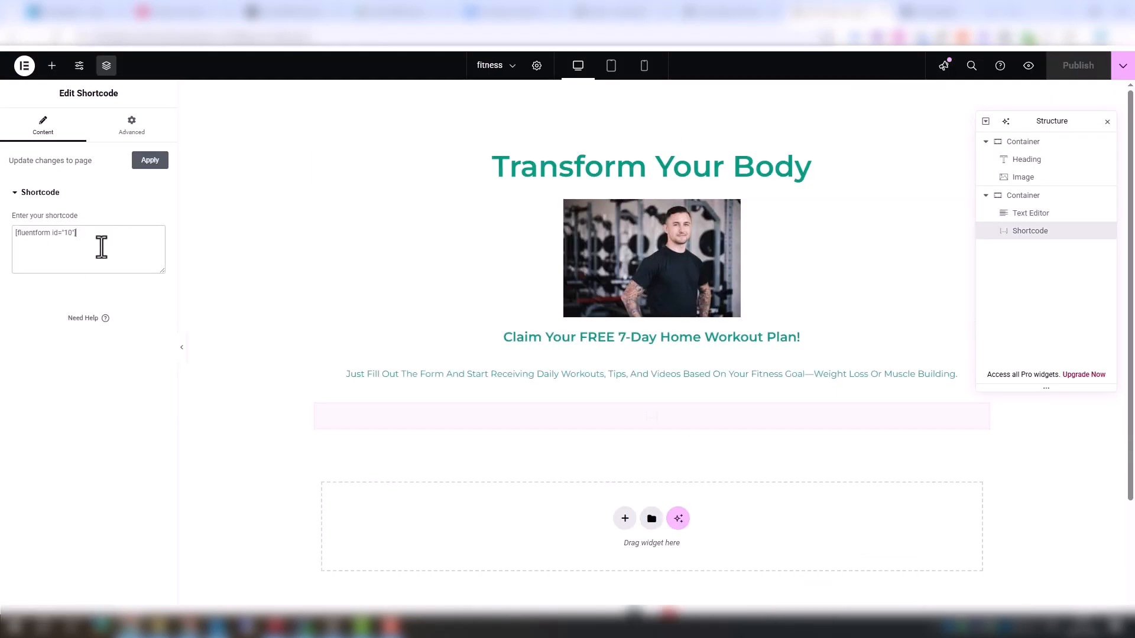
{"action": "left_click_drag", "start_coordinate": [987, 469], "coordinate": [705, 470]}
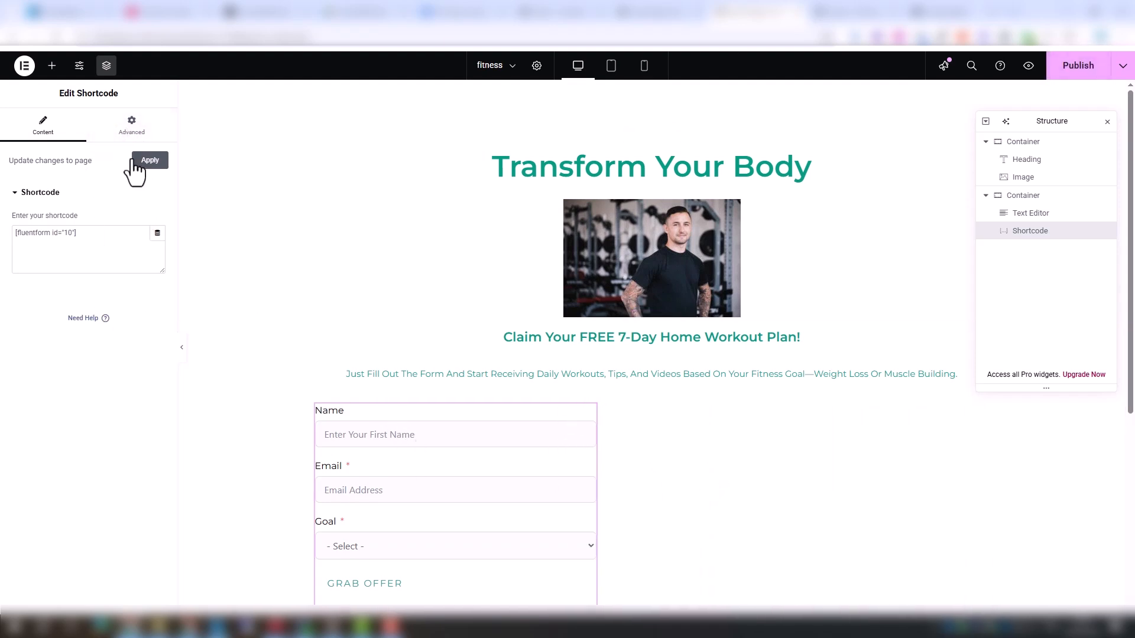
Set the shortcode widget's size and center alignment in its advanced layout, then publish the page
{"action": "left_click", "coordinate": [131, 126]}
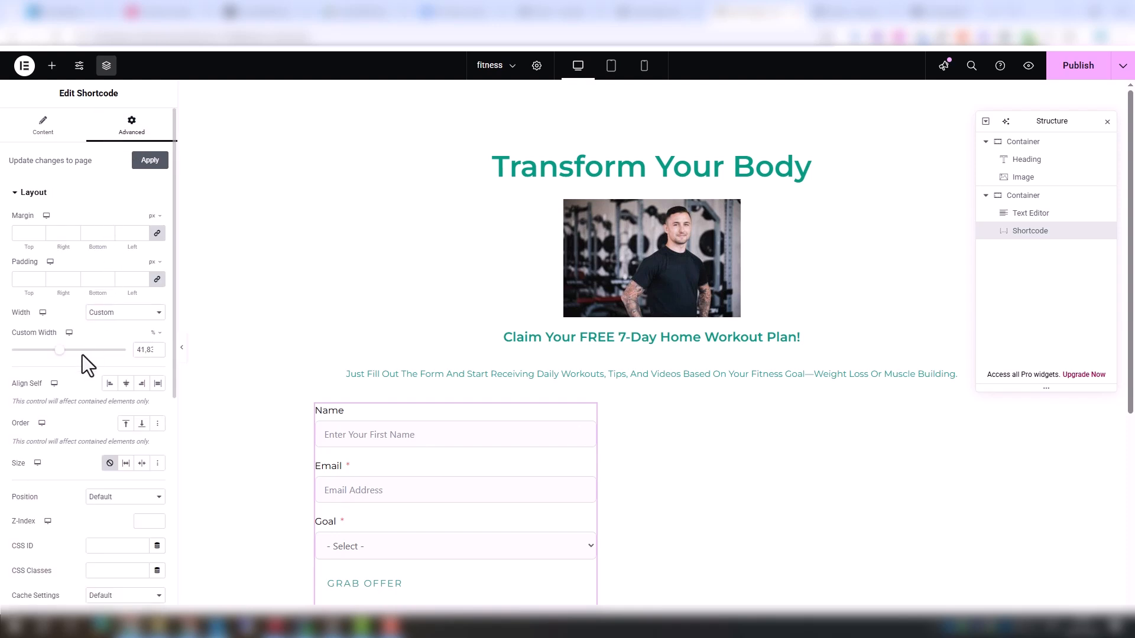
{"action": "left_click", "coordinate": [125, 463]}
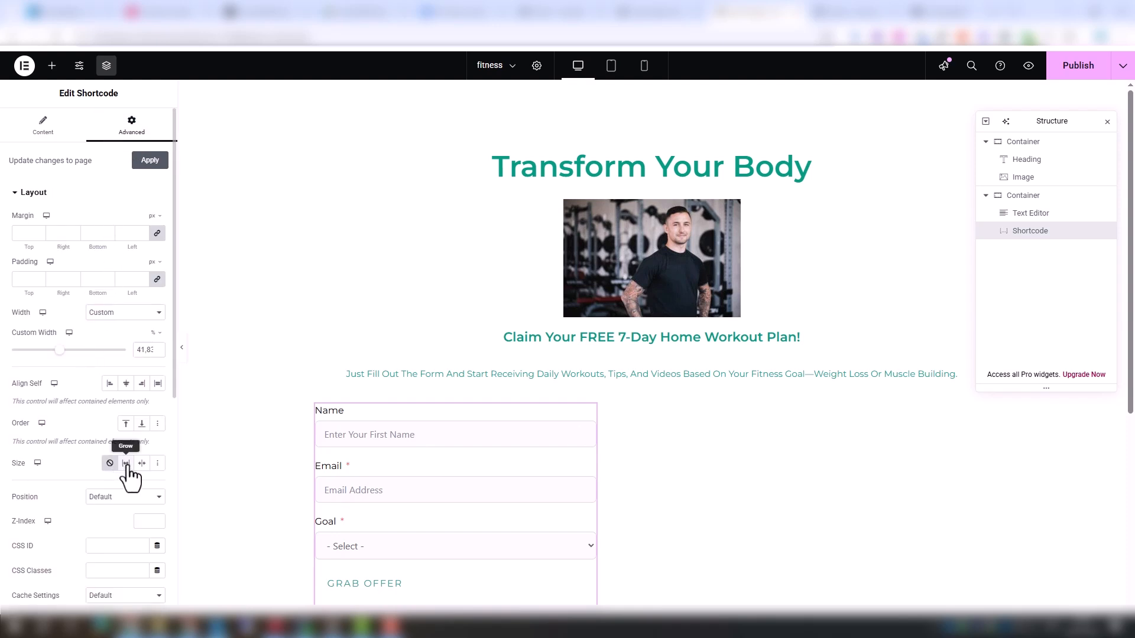
{"action": "left_click", "coordinate": [127, 384]}
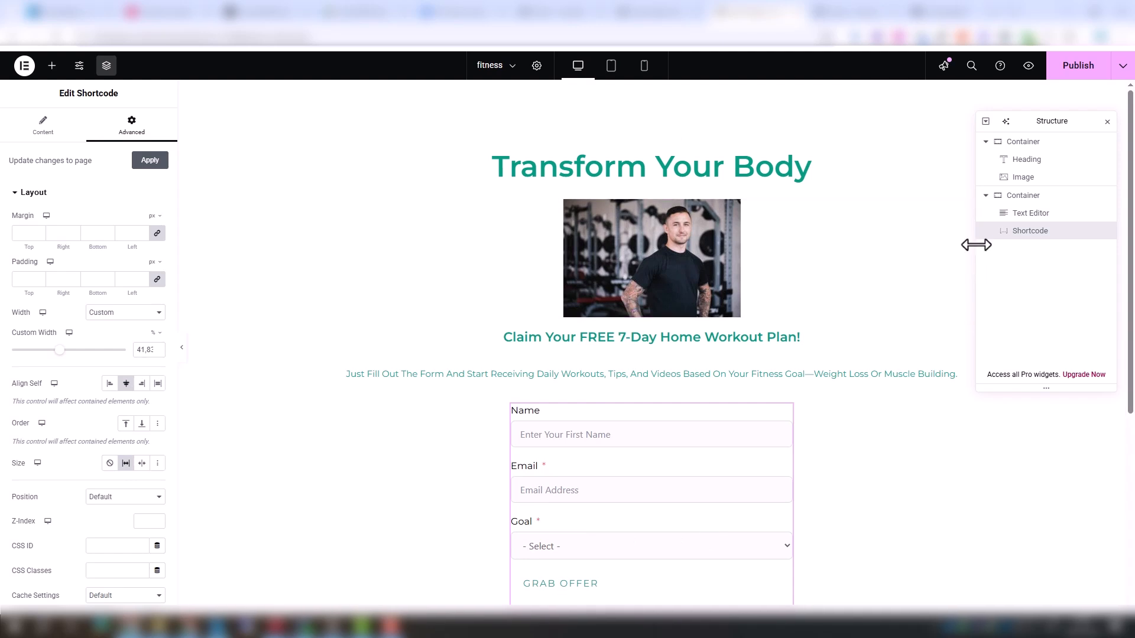
{"action": "left_click", "coordinate": [1073, 74]}
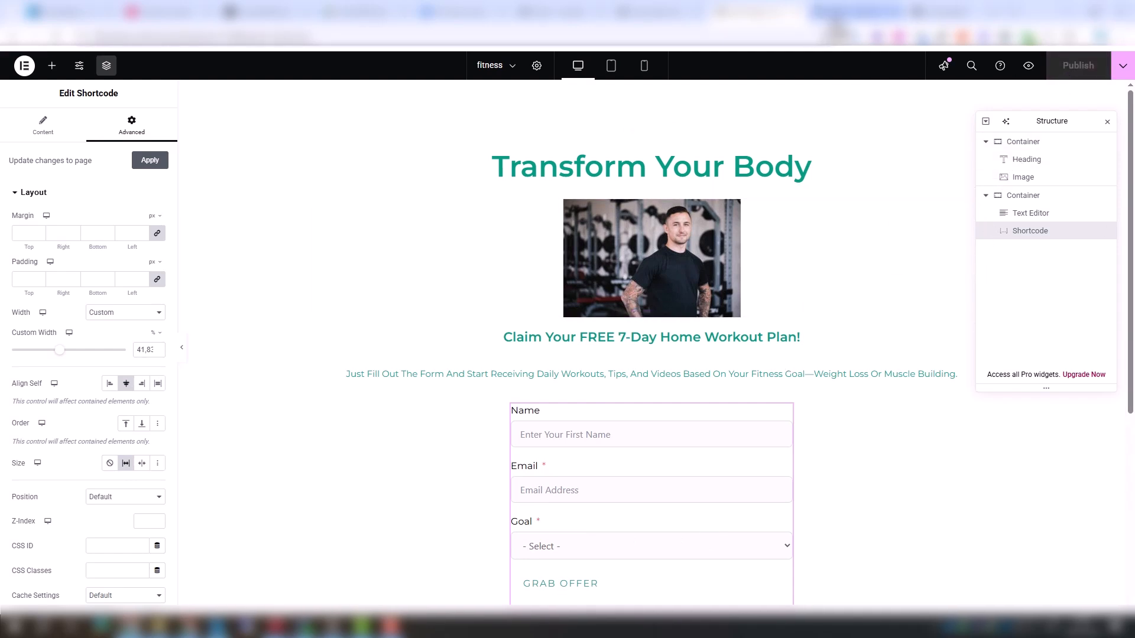
Open the live page and check the form's Goal dropdown options
{"action": "left_click", "coordinate": [833, 13]}
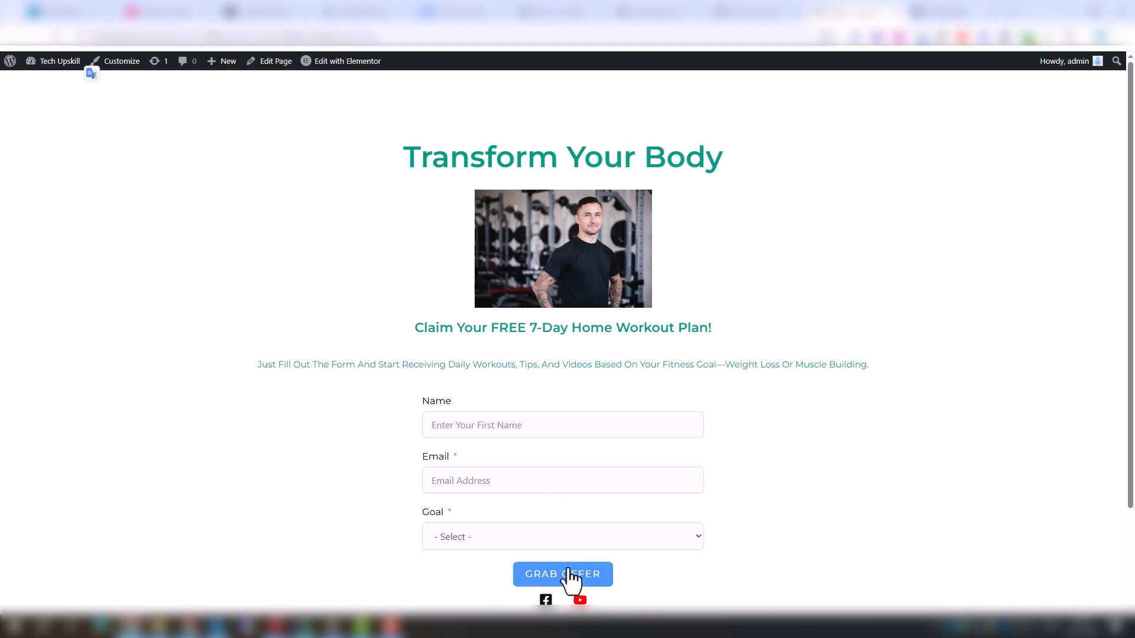
{"action": "left_click", "coordinate": [528, 542]}
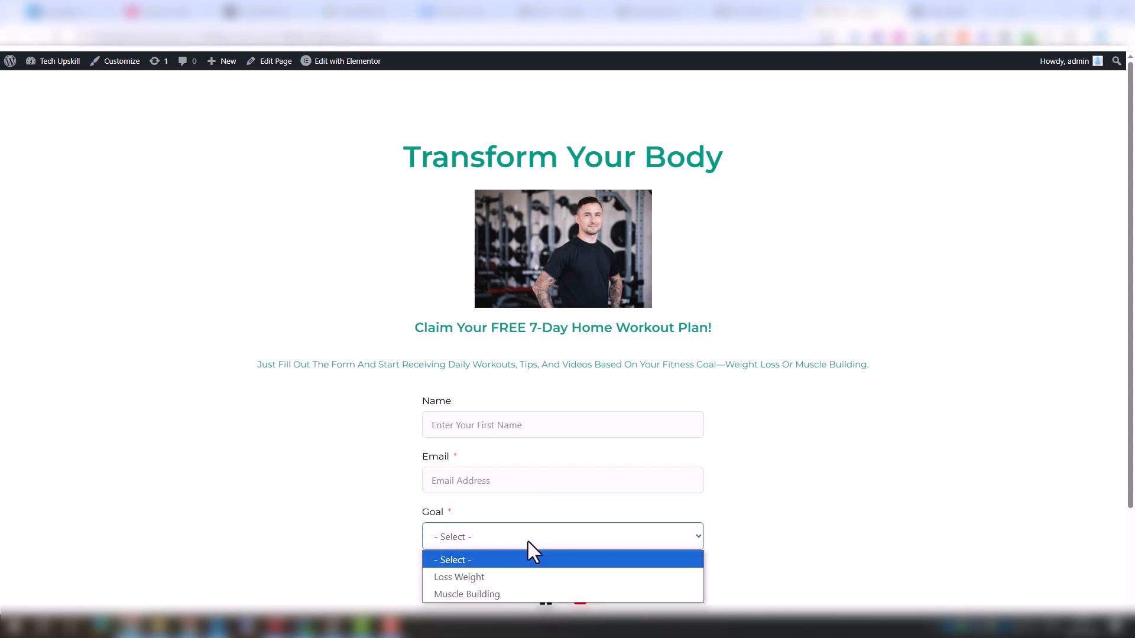
{"action": "left_click", "coordinate": [718, 511]}
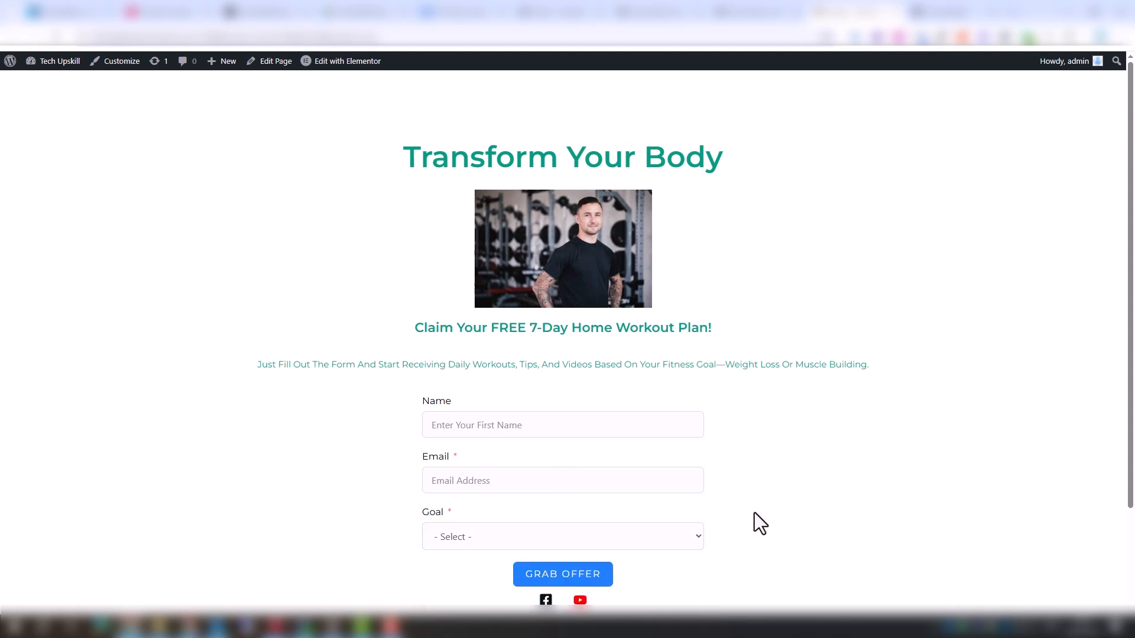
Add a new FluentCRM test contact with a first name and an e-mail address
{"action": "left_click", "coordinate": [636, 14]}
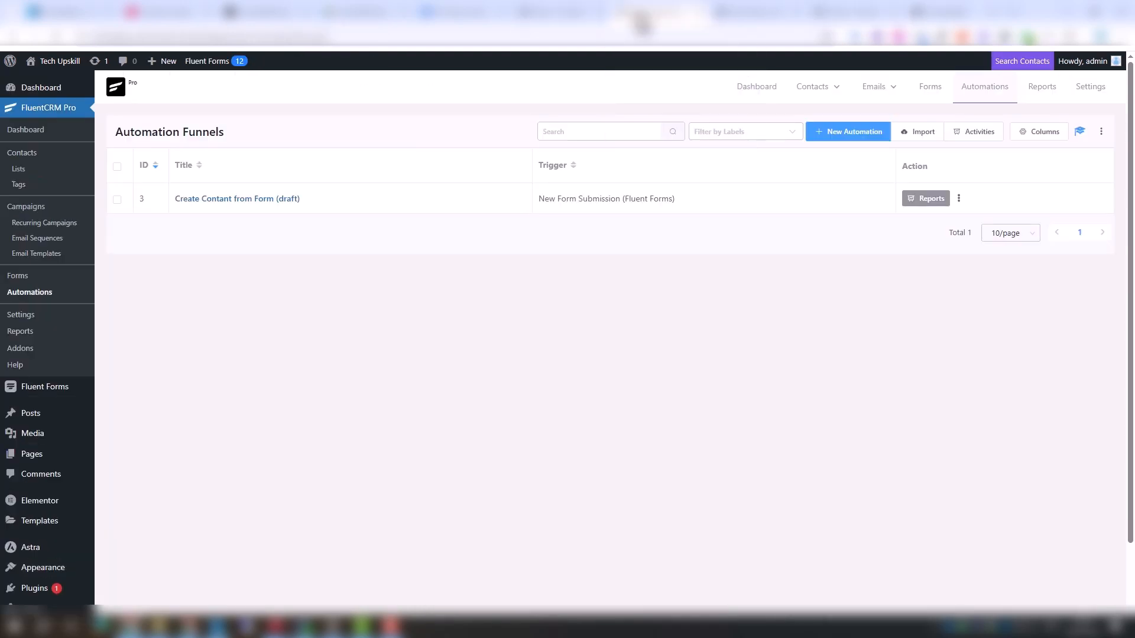
{"action": "left_click", "coordinate": [22, 154]}
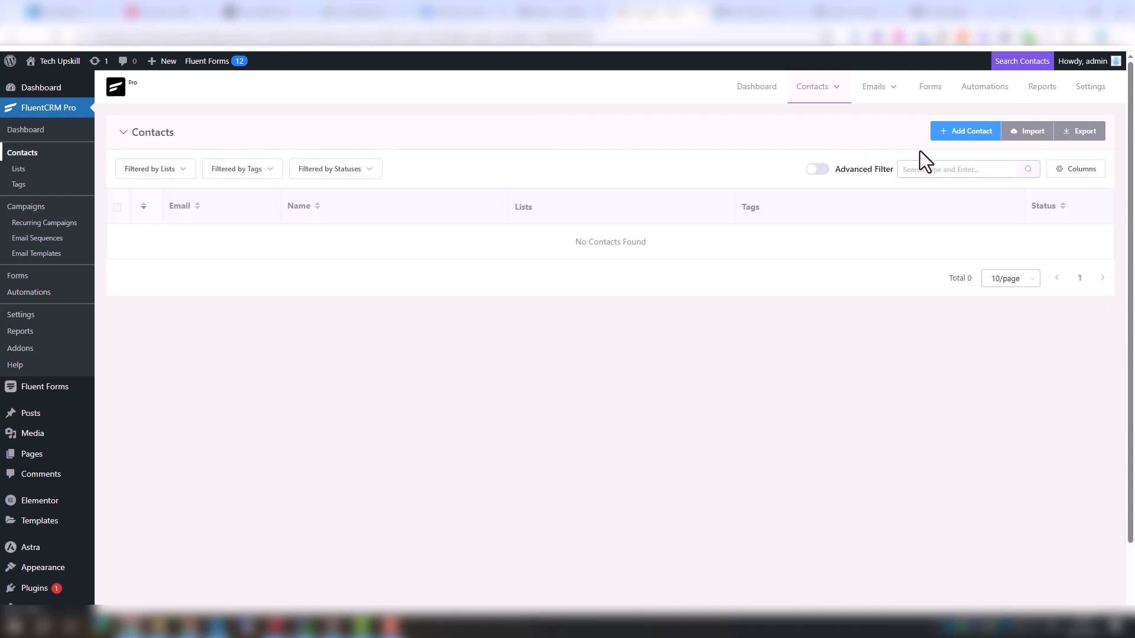
{"action": "left_click", "coordinate": [951, 133]}
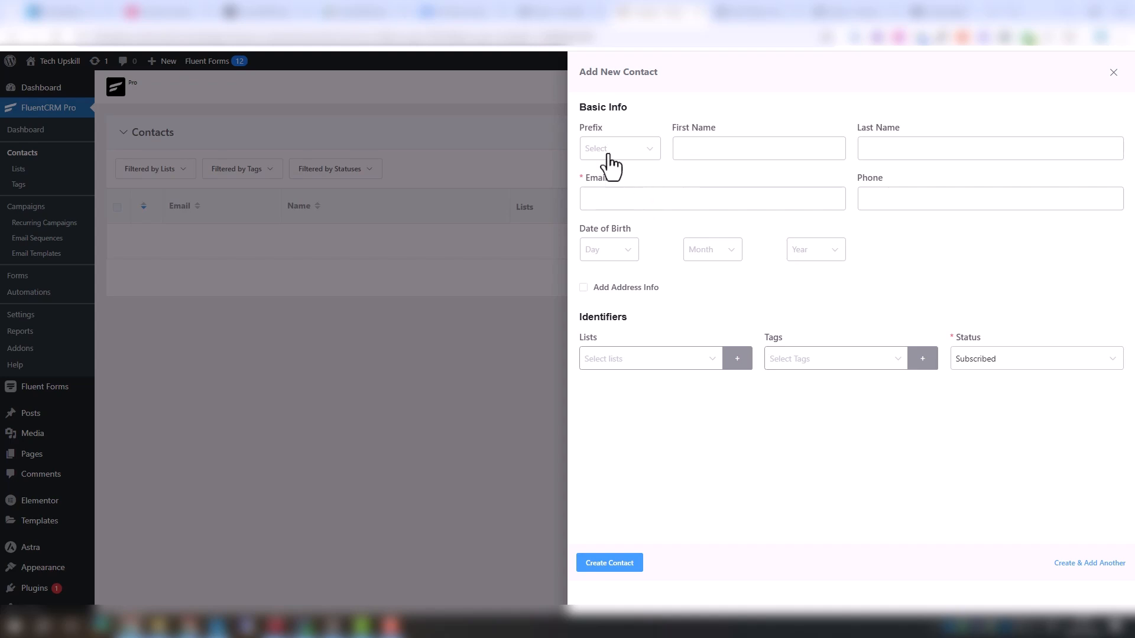
{"action": "left_click", "coordinate": [708, 149]}
{"action": "left_click", "coordinate": [701, 204]}
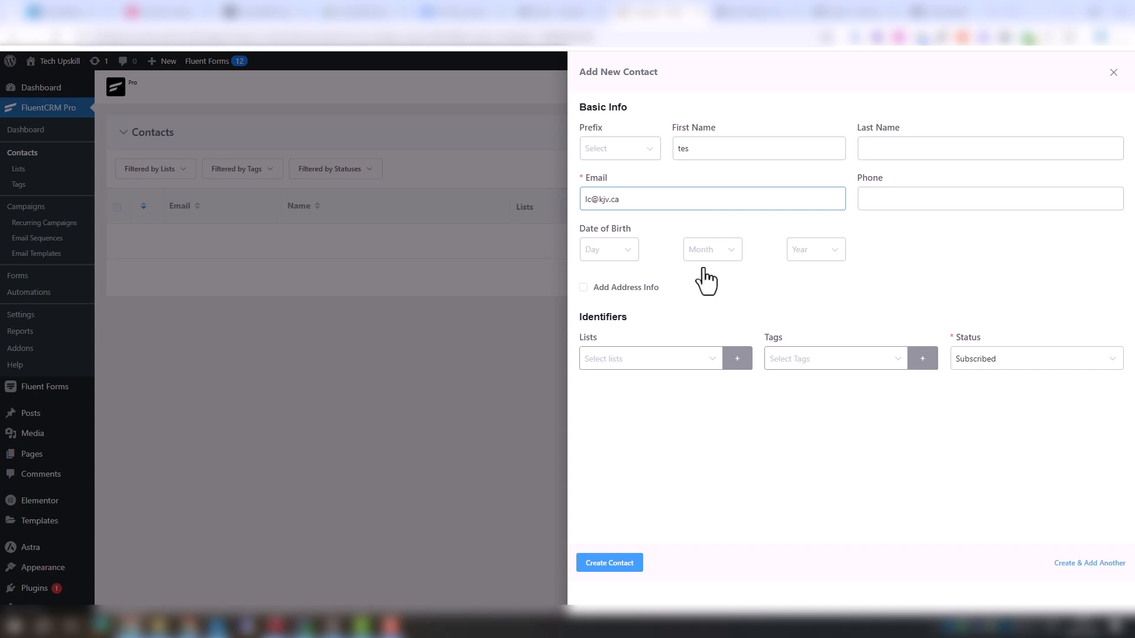
{"action": "left_click", "coordinate": [625, 567]}
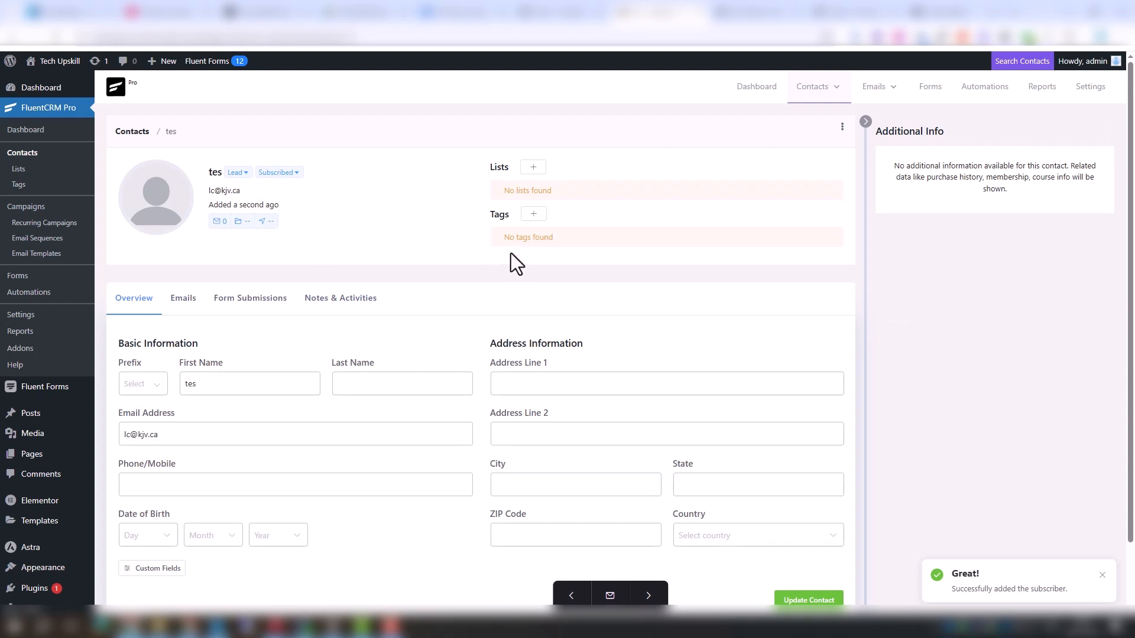
Add a Single Line Text custom contact field labelled Goal
{"action": "scroll", "coordinate": [511, 254], "scroll_direction": "down", "scroll_amount": 1}
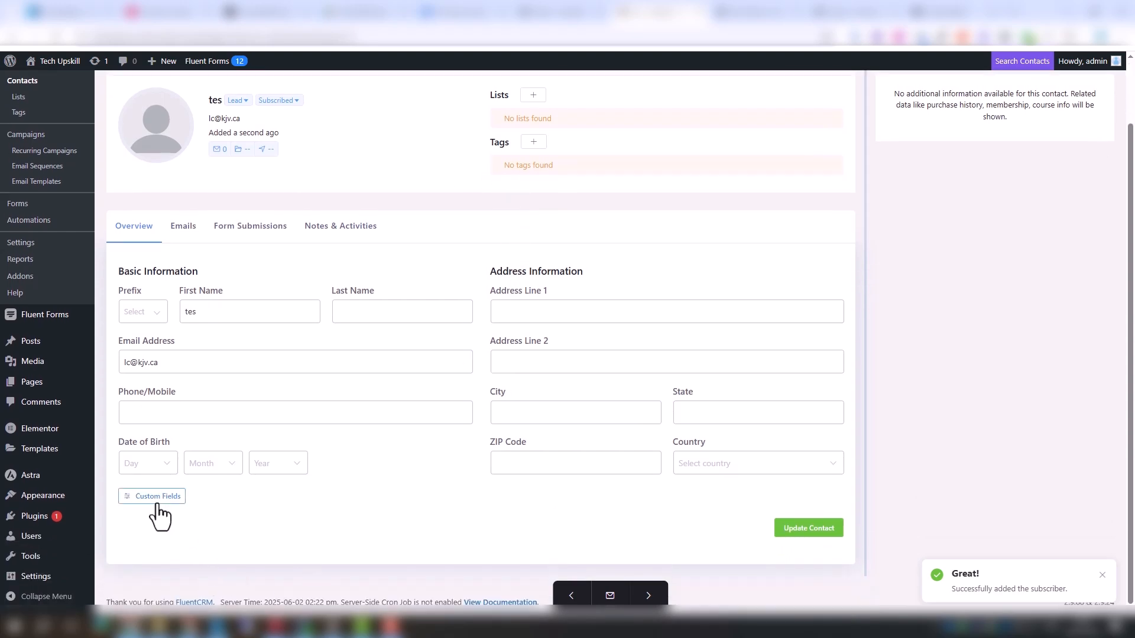
{"action": "left_click", "coordinate": [161, 502]}
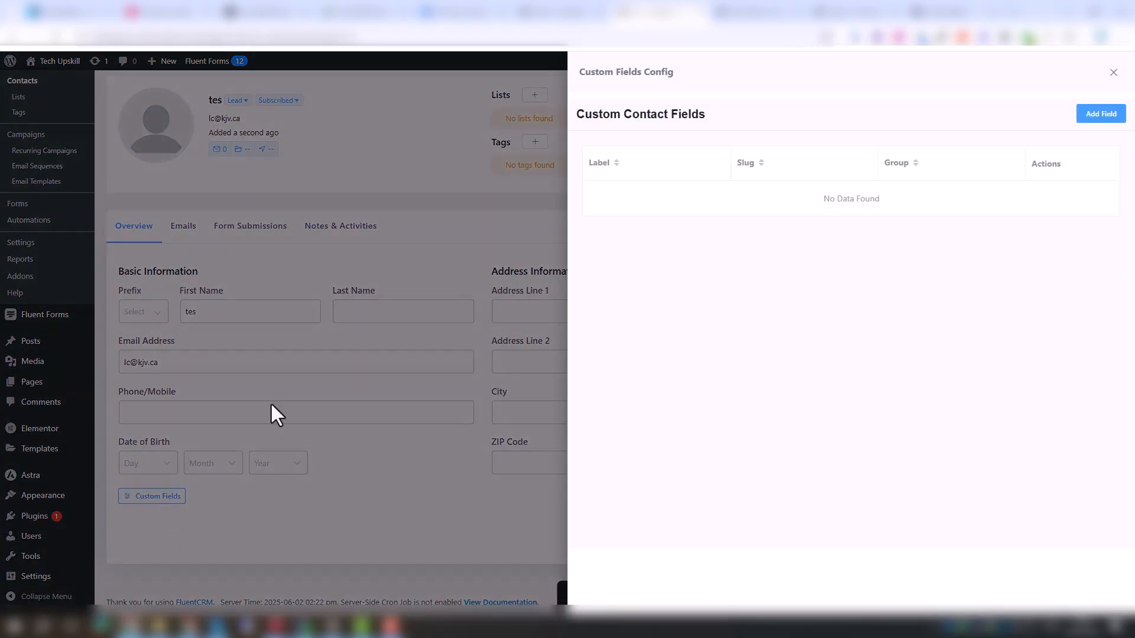
{"action": "left_click", "coordinate": [1094, 114]}
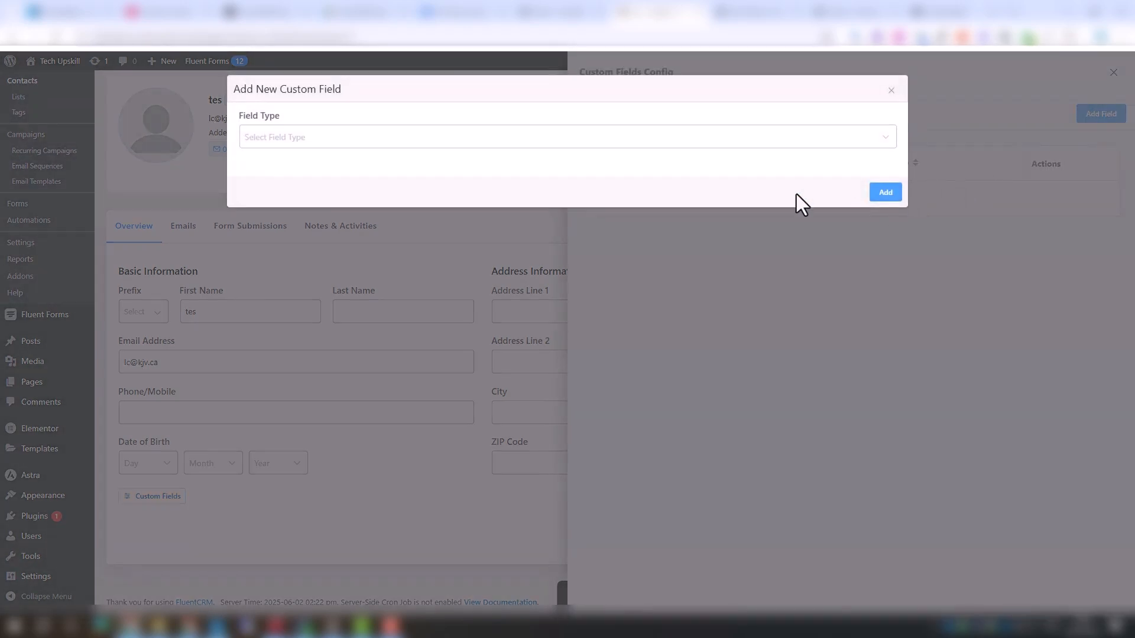
{"action": "left_click", "coordinate": [363, 148]}
{"action": "left_click", "coordinate": [320, 168]}
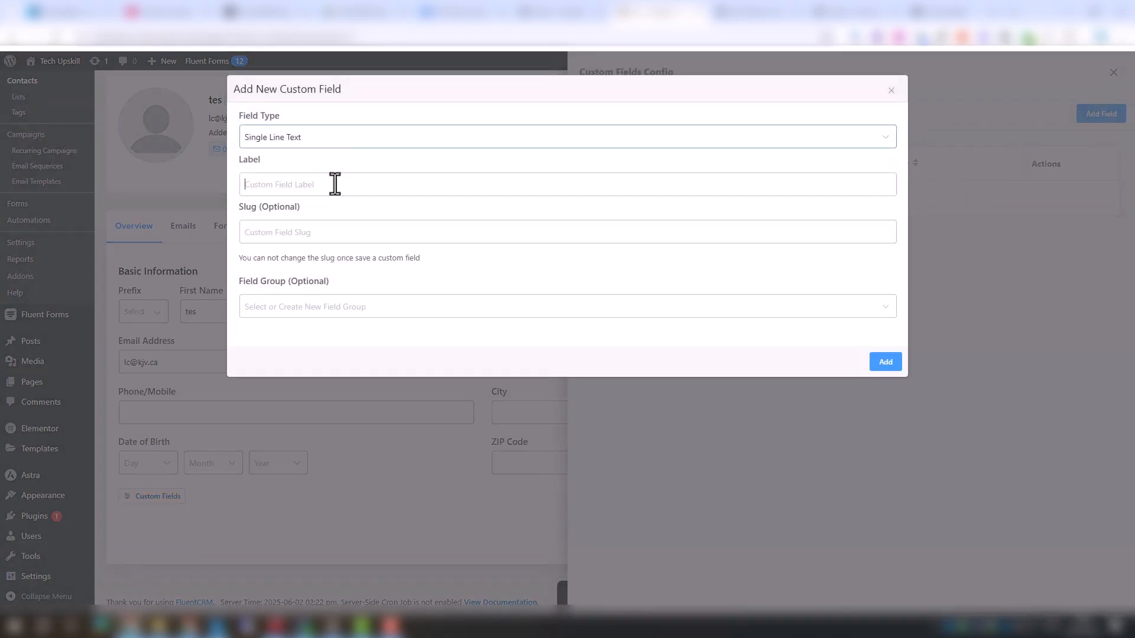
{"action": "left_click", "coordinate": [335, 184]}
{"action": "type", "text": "Goal"}
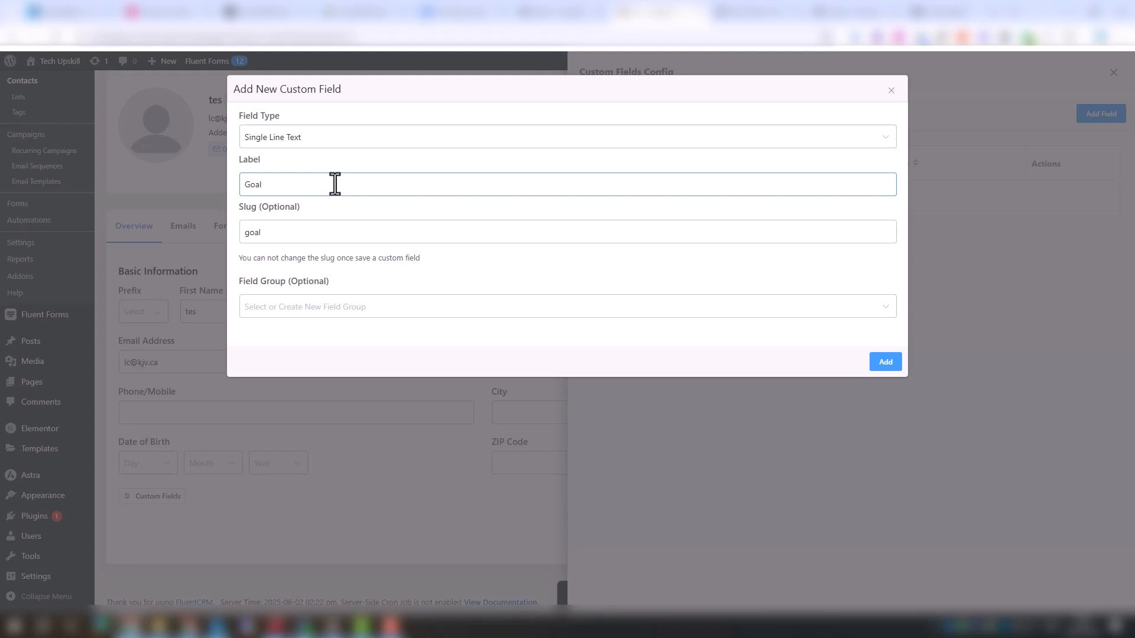
{"action": "left_click", "coordinate": [885, 361]}
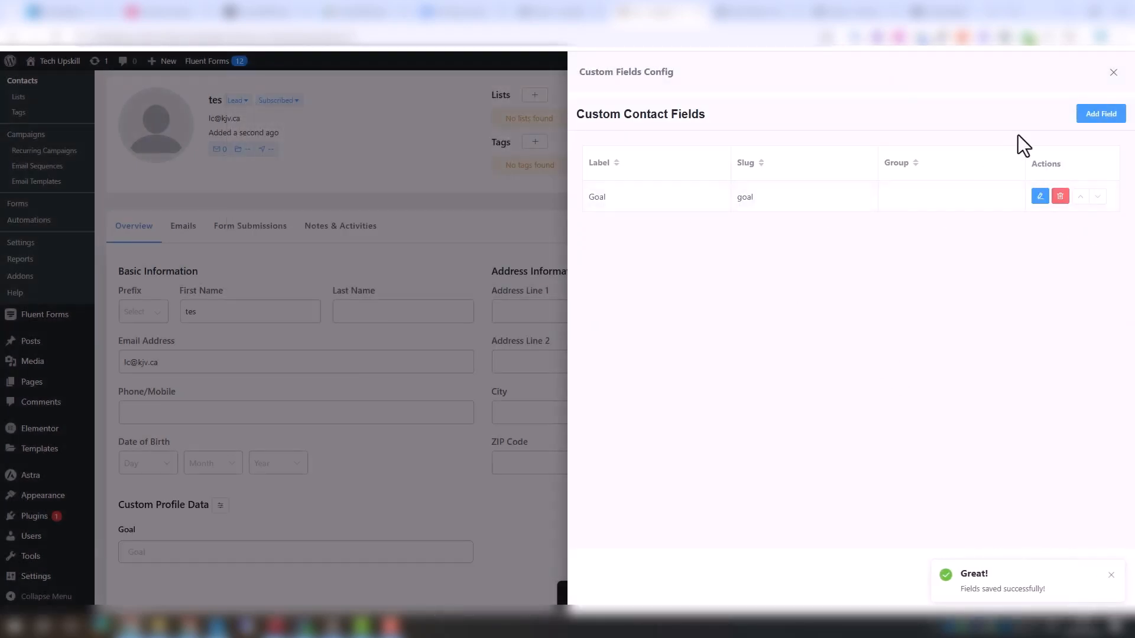
{"action": "left_click", "coordinate": [1113, 72]}
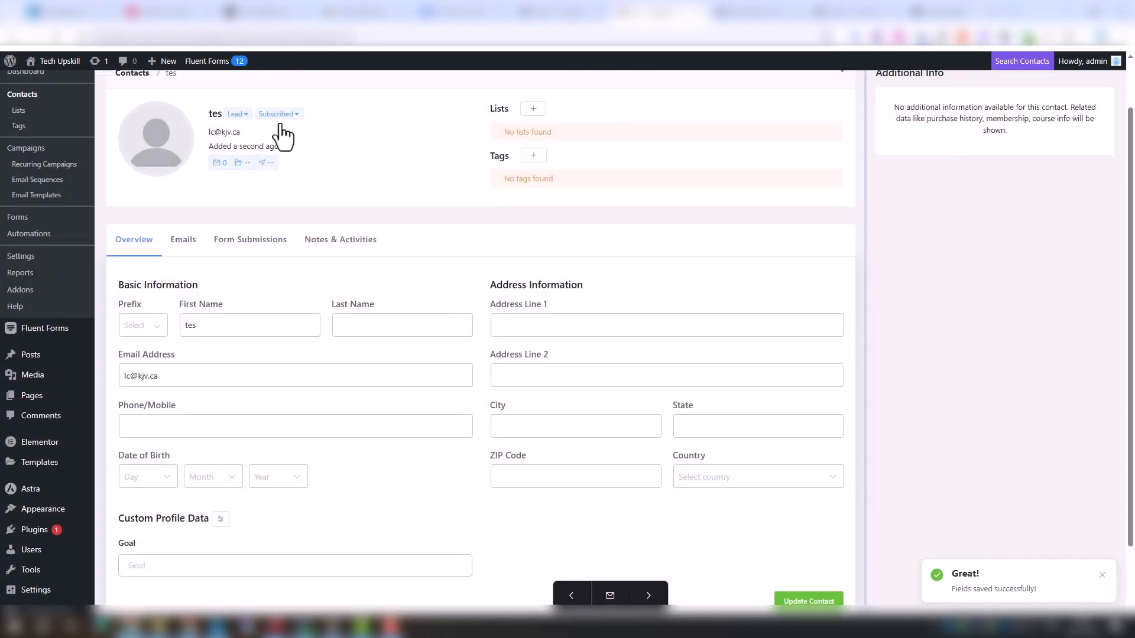
Delete the test contact from the contacts list with the bulk delete action
{"action": "scroll", "coordinate": [283, 136], "scroll_direction": "up", "scroll_amount": 2}
{"action": "left_click", "coordinate": [127, 129]}
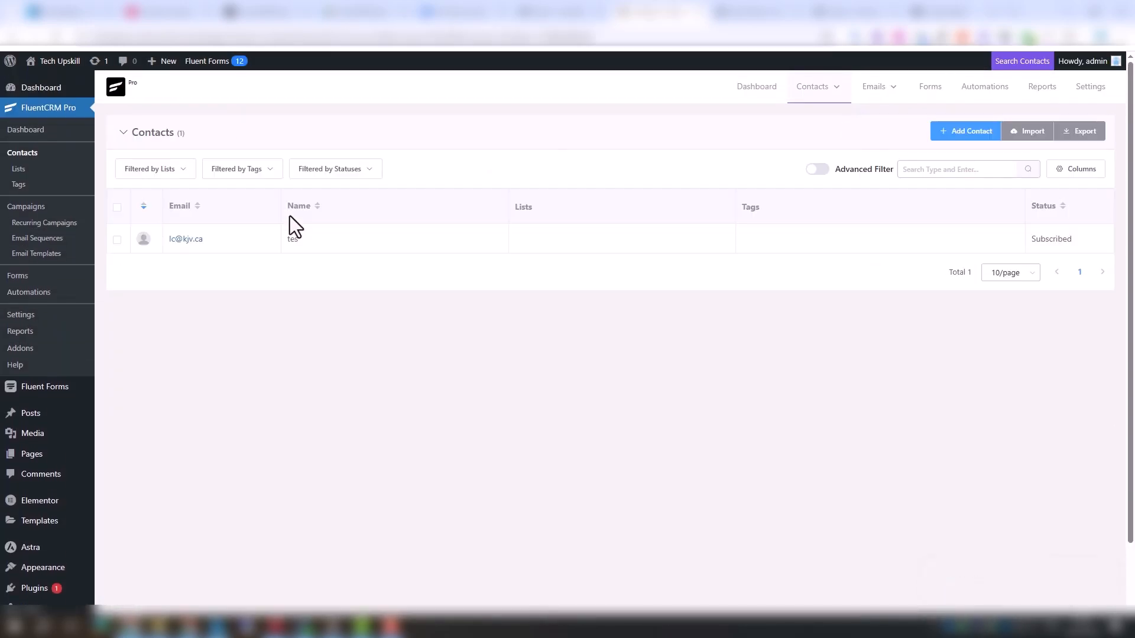
{"action": "left_click", "coordinate": [117, 239]}
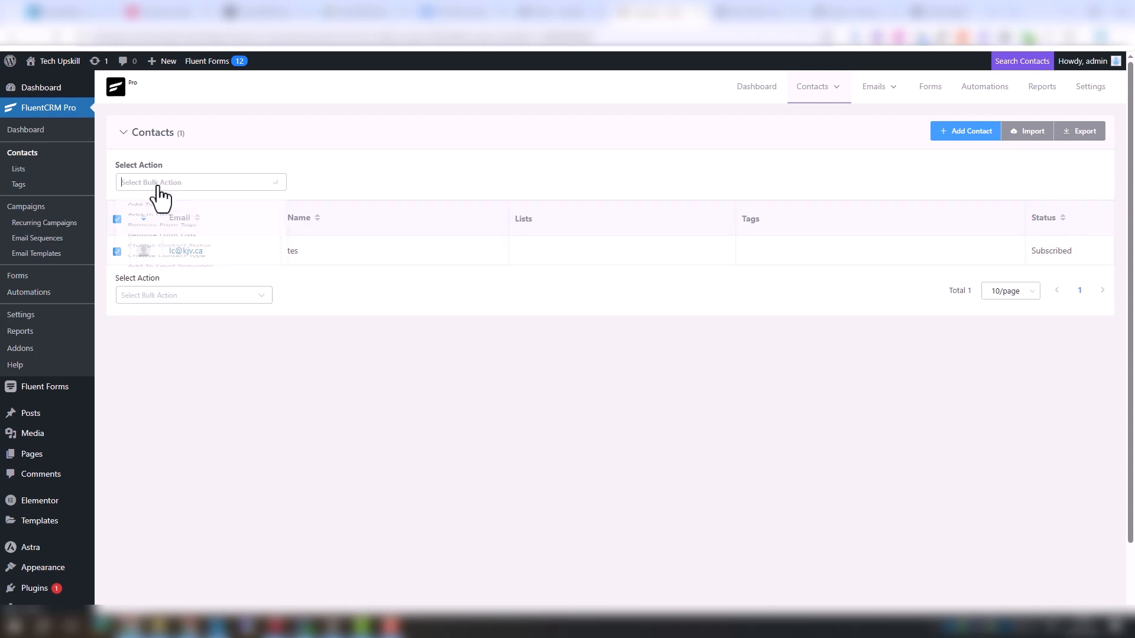
{"action": "left_click", "coordinate": [157, 198]}
{"action": "scroll", "coordinate": [167, 370], "scroll_direction": "down", "scroll_amount": 2}
{"action": "scroll", "coordinate": [217, 269], "scroll_direction": "down", "scroll_amount": 3}
{"action": "left_click", "coordinate": [217, 269]}
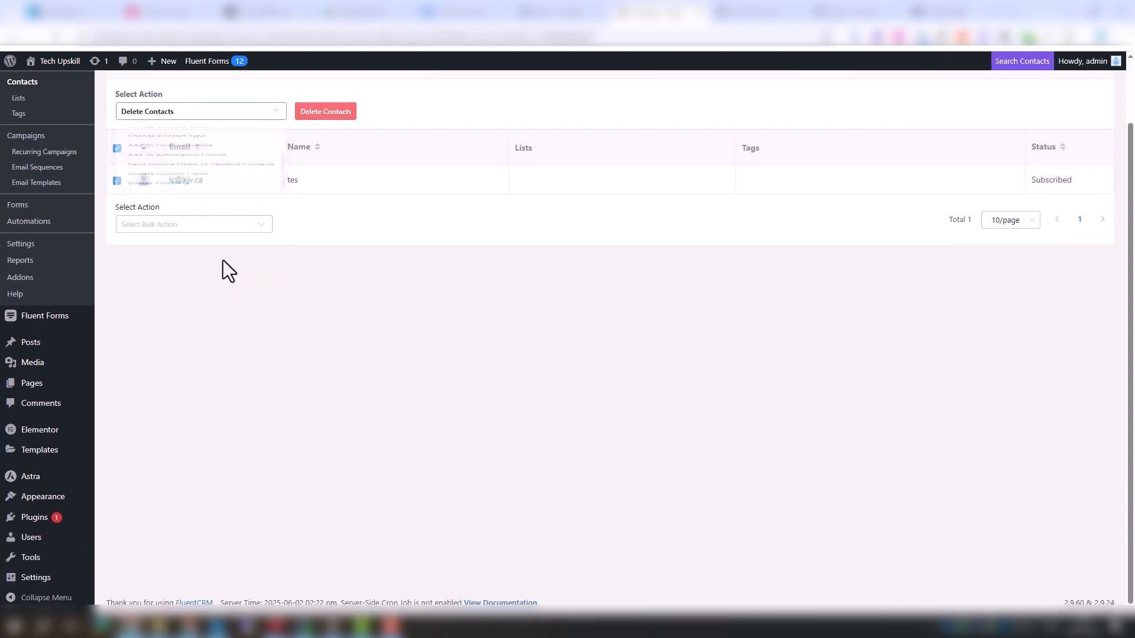
{"action": "left_click", "coordinate": [326, 112]}
{"action": "left_click", "coordinate": [365, 204]}
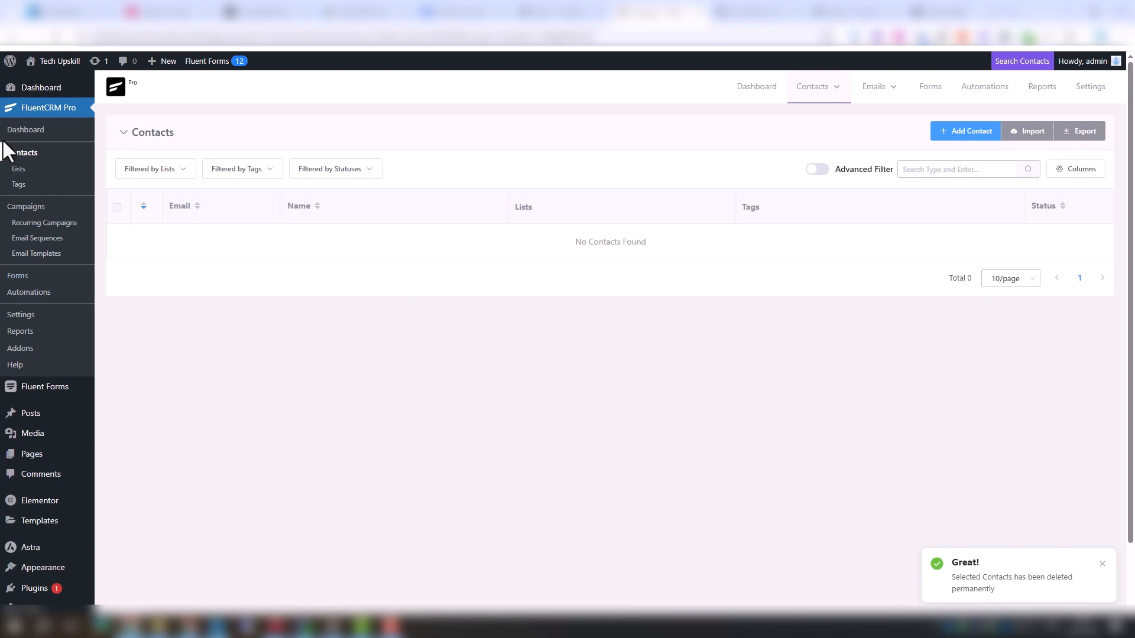
Create a new email sequence titled Weight Loss 7days
{"action": "left_click", "coordinate": [89, 242]}
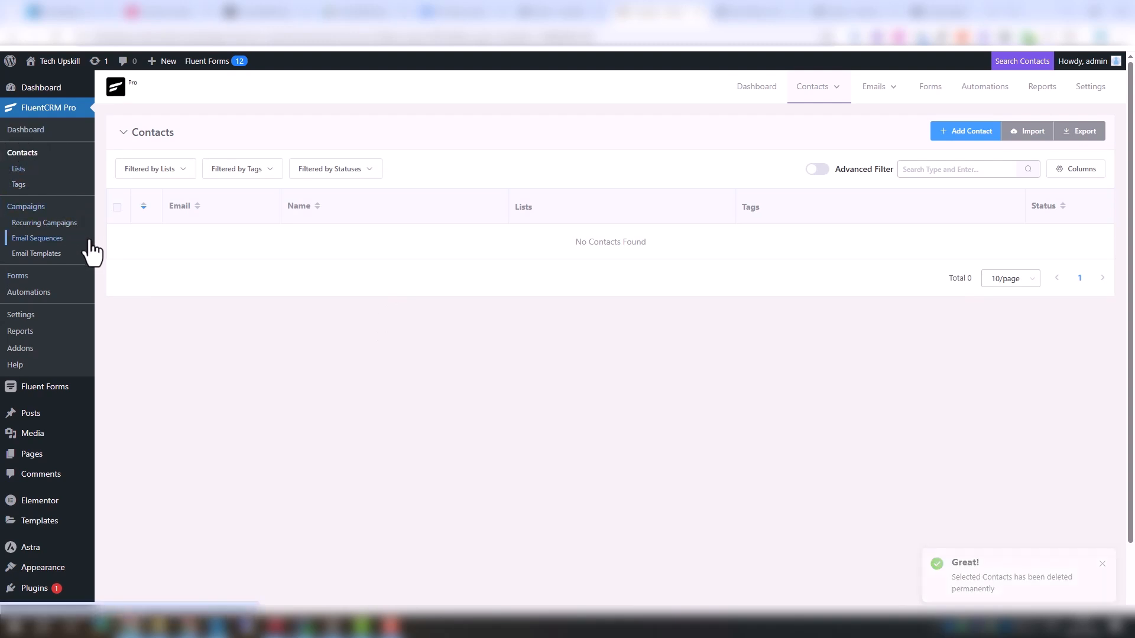
{"action": "left_click", "coordinate": [54, 239]}
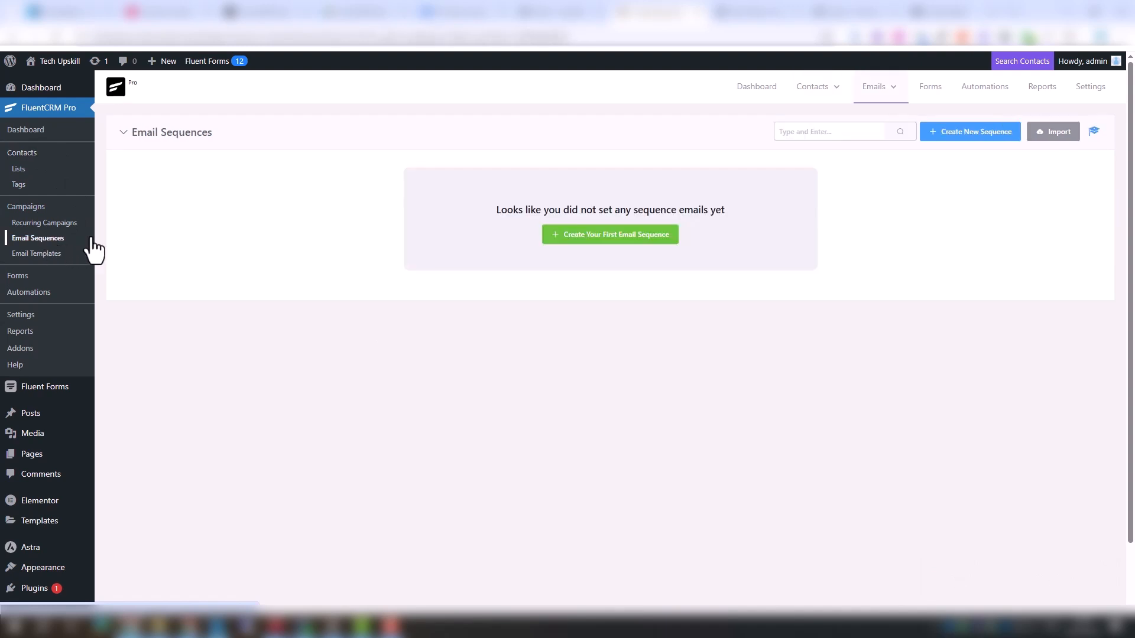
{"action": "left_click", "coordinate": [647, 239]}
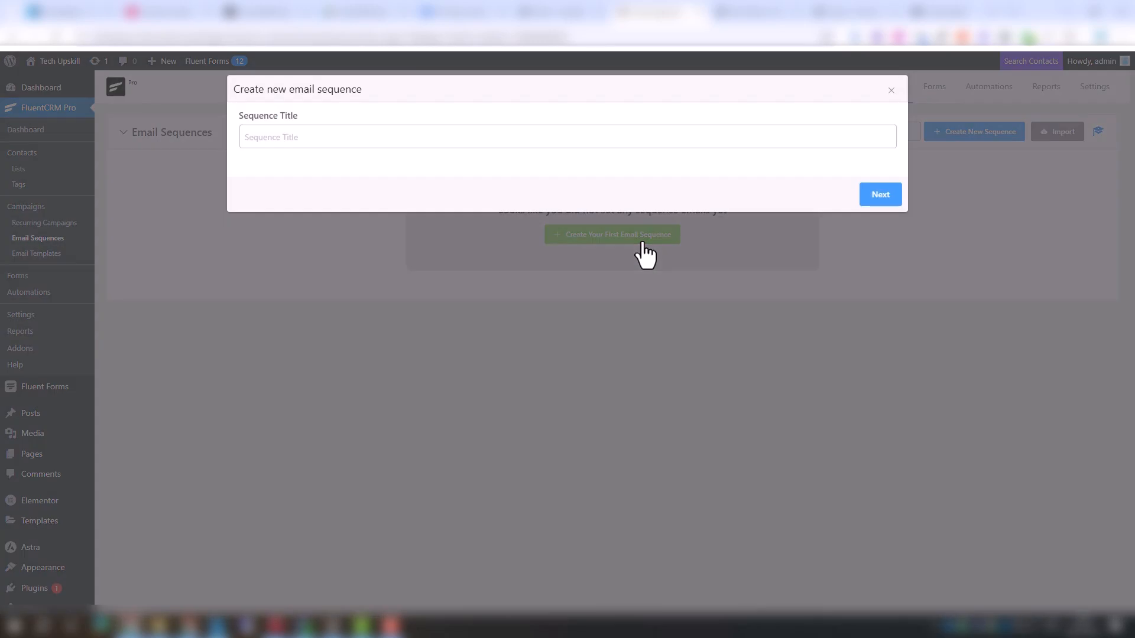
{"action": "left_click", "coordinate": [345, 137]}
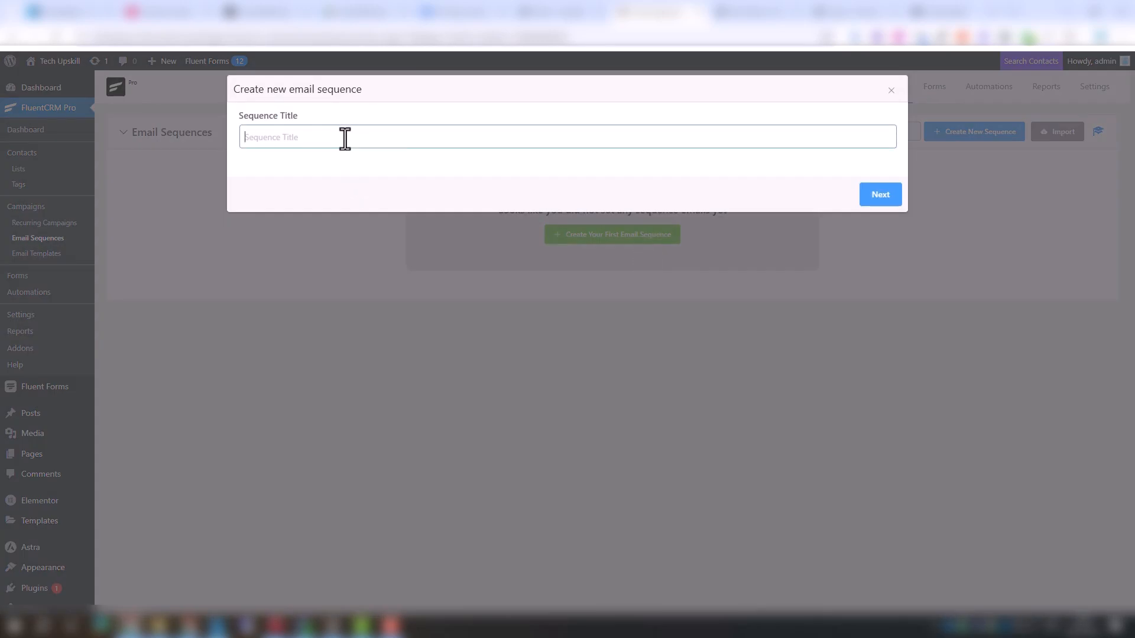
{"action": "type", "text": "We"}
{"action": "type", "text": "ight Loss 7dah"}
{"action": "key", "text": "BackSpace"}
{"action": "type", "text": "ys"}
{"action": "left_click", "coordinate": [865, 200]}
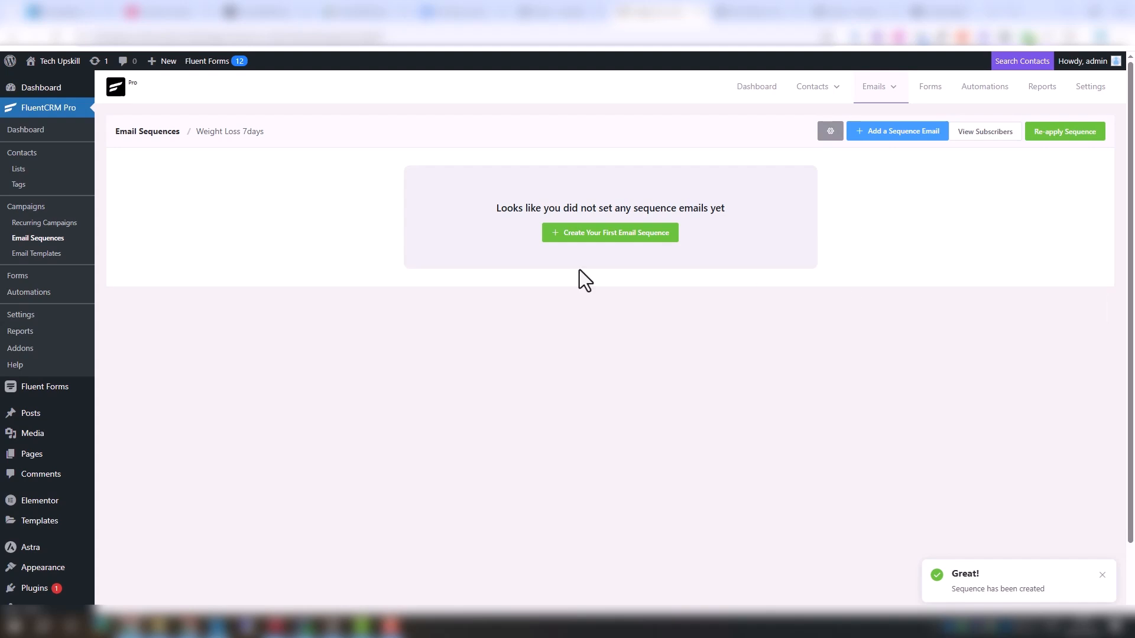
Add the first sequence email using the Classic Editor template
{"action": "left_click", "coordinate": [582, 235]}
{"action": "left_click", "coordinate": [370, 367]}
Copy the Day 1 title from the ChatGPT email plan and return to the sequence email editor
{"action": "left_click", "coordinate": [260, 11]}
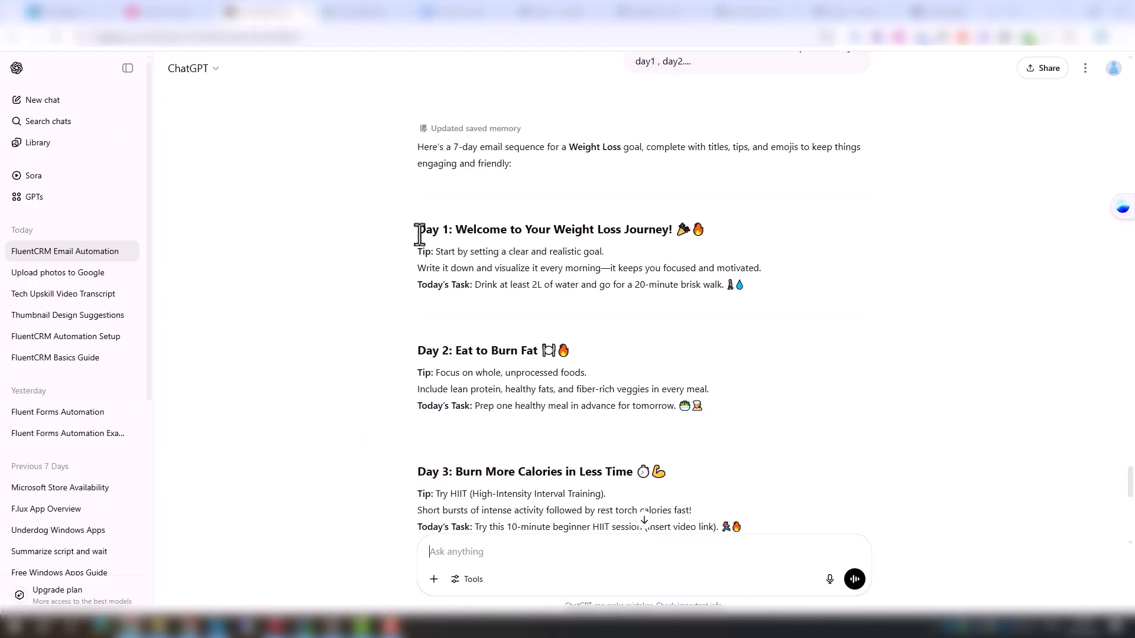
{"action": "left_click_drag", "start_coordinate": [420, 235], "coordinate": [711, 236]}
{"action": "key", "text": "ctrl+c"}
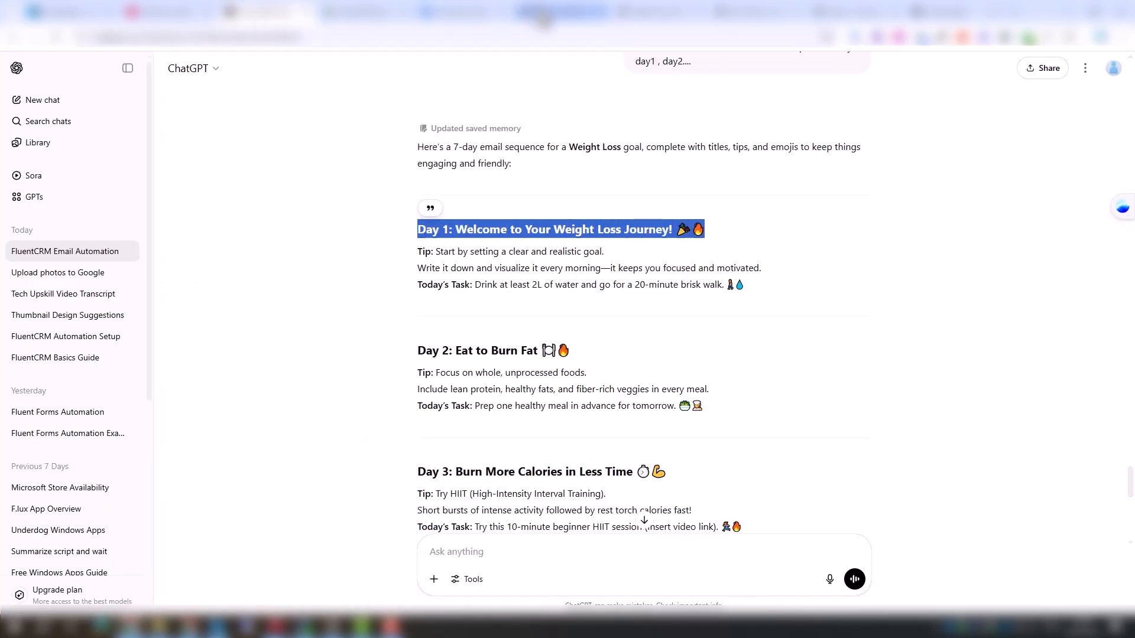
{"action": "key", "text": "ctrl+Tab"}
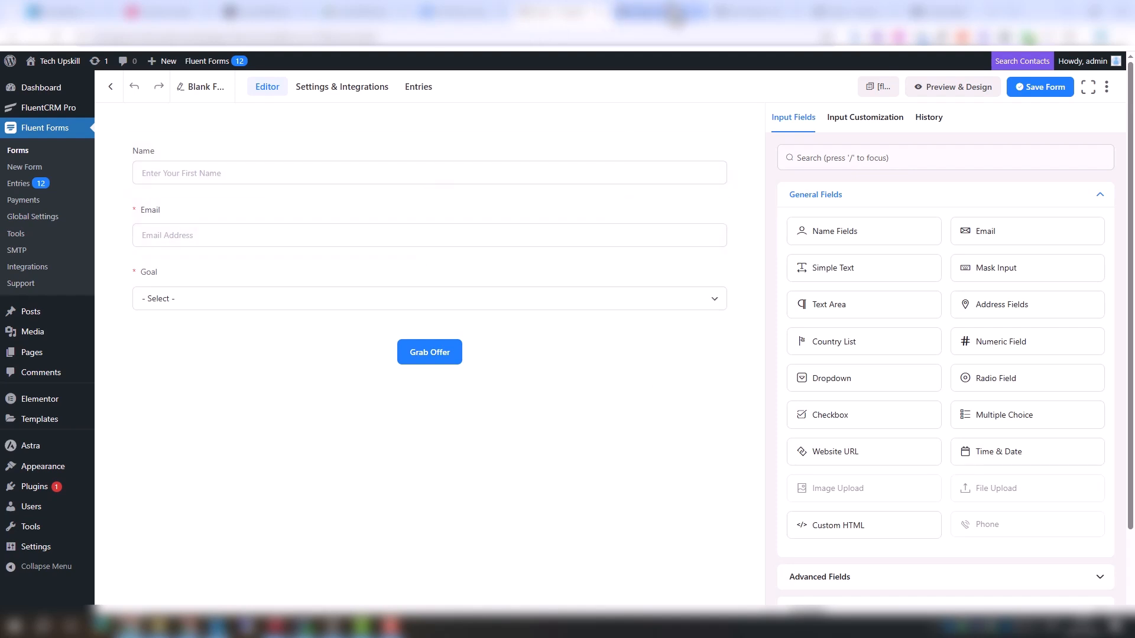
{"action": "left_click", "coordinate": [674, 16]}
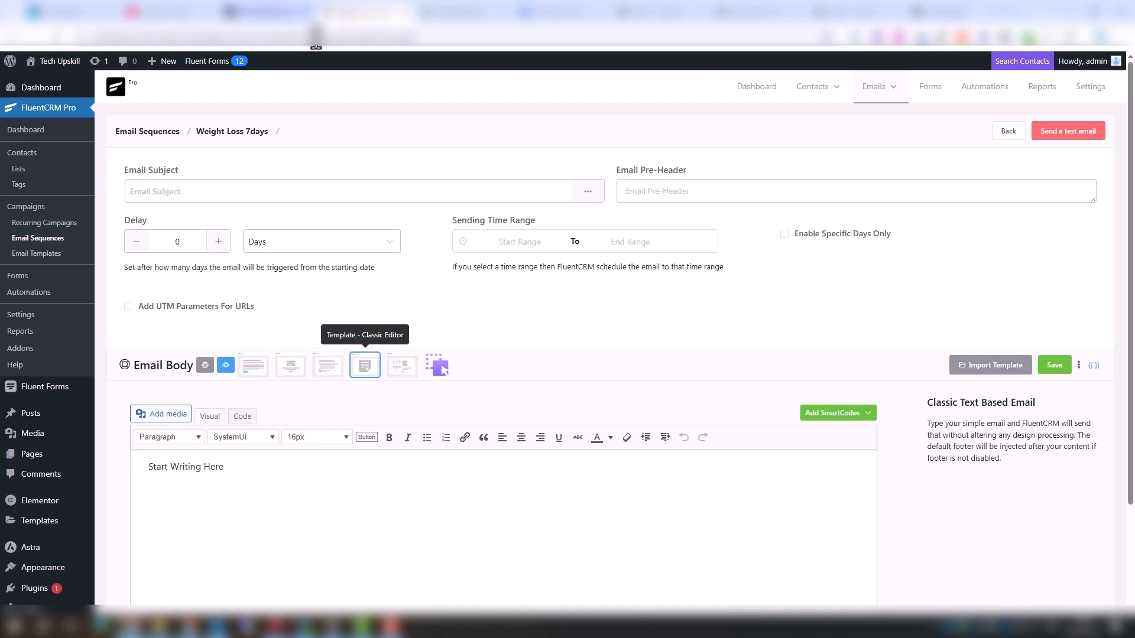
Set the first email's delay unit to Minutes and paste the Day 1 title as its subject
{"action": "left_click", "coordinate": [319, 247]}
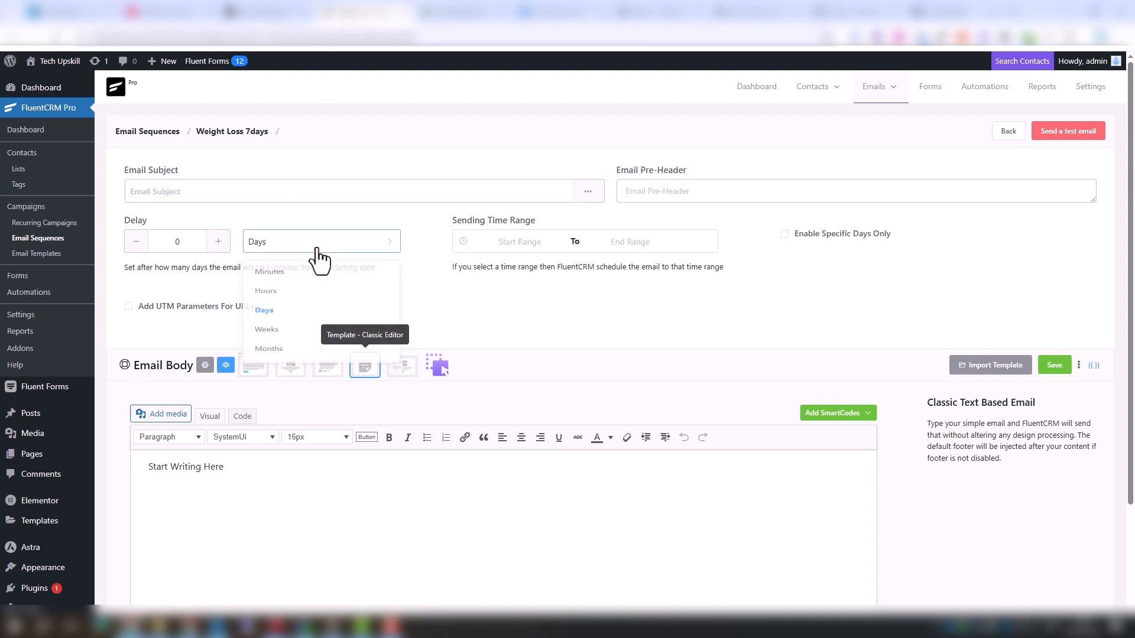
{"action": "left_click", "coordinate": [299, 273]}
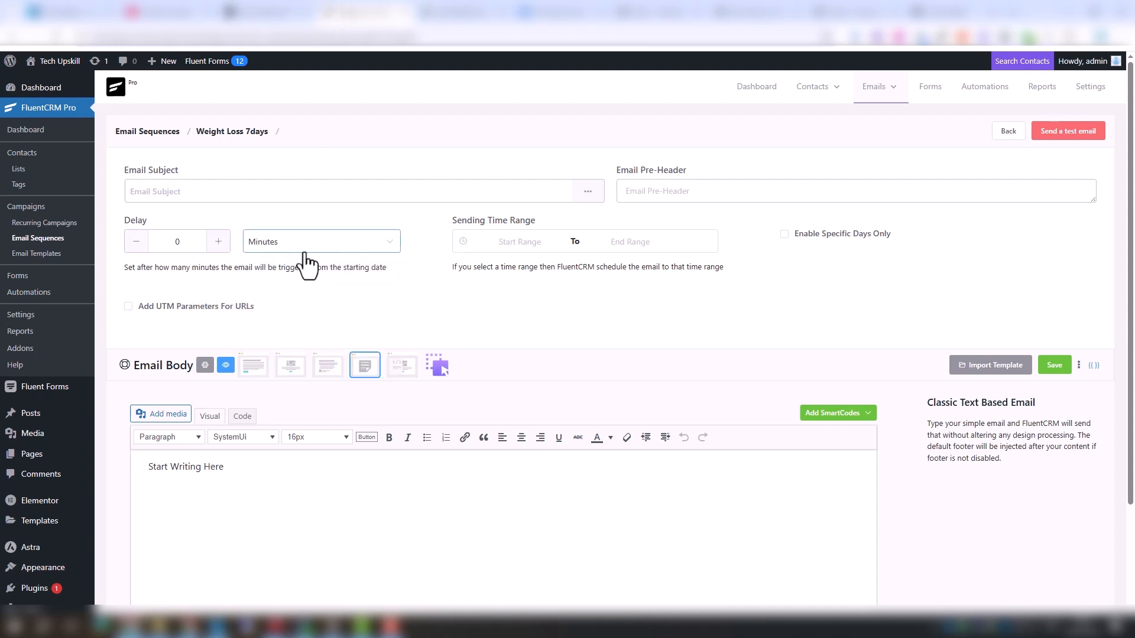
{"action": "left_click", "coordinate": [230, 191]}
{"action": "key", "text": "ctrl+v"}
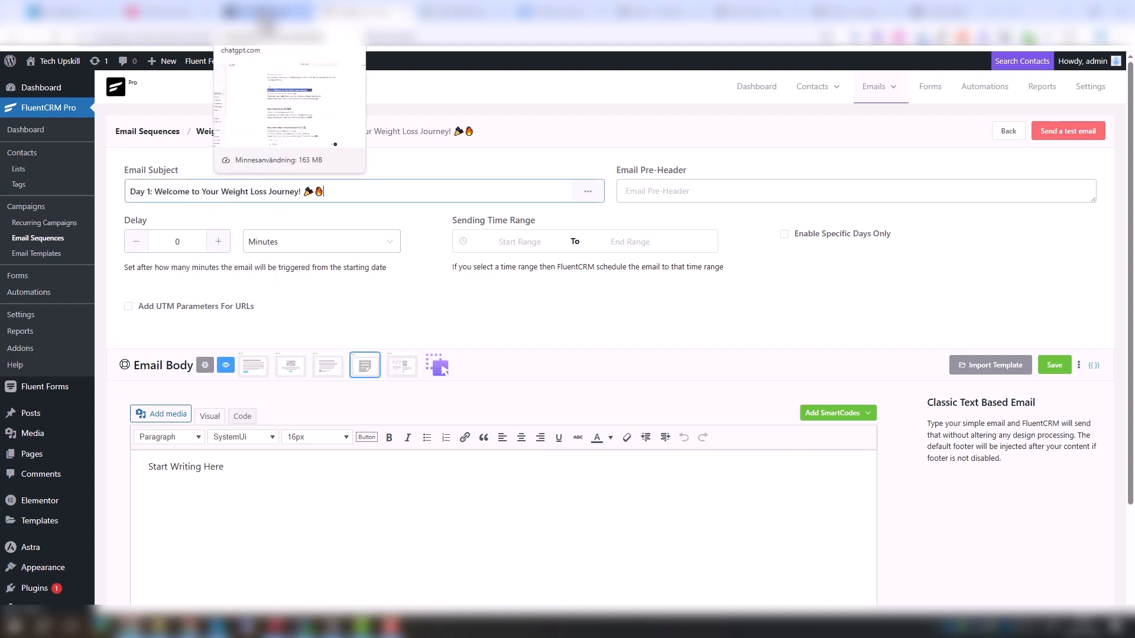
Copy the Day 1 tip and task text from ChatGPT and paste it into the email body
{"action": "left_click", "coordinate": [266, 25]}
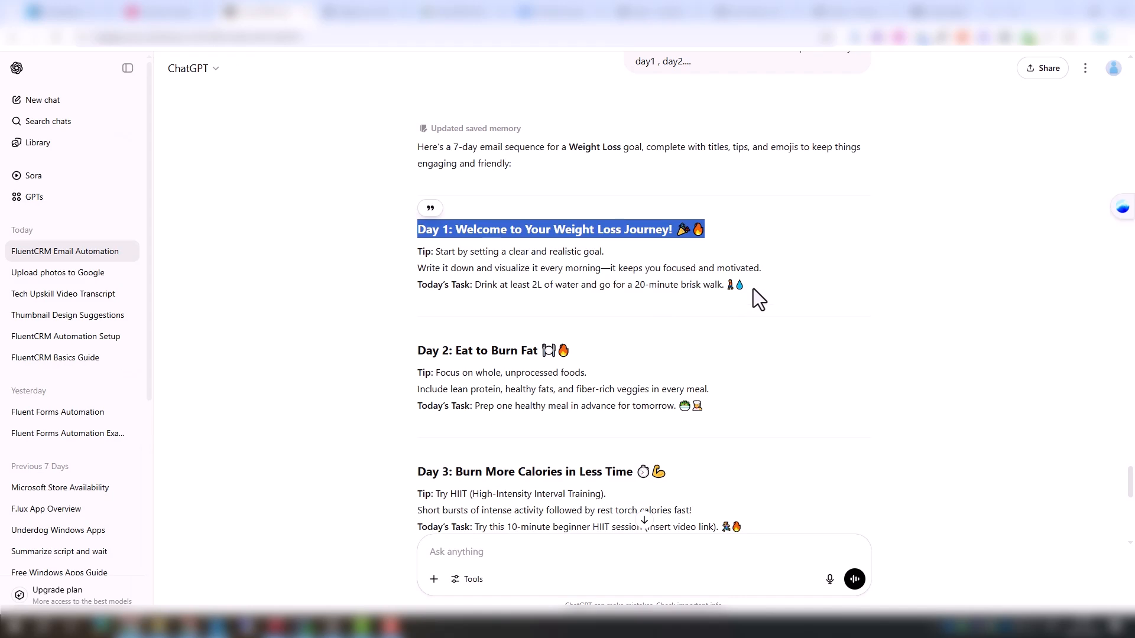
{"action": "left_click_drag", "start_coordinate": [753, 288], "coordinate": [407, 159]}
{"action": "key", "text": "ctrl+c"}
{"action": "left_click", "coordinate": [364, 12]}
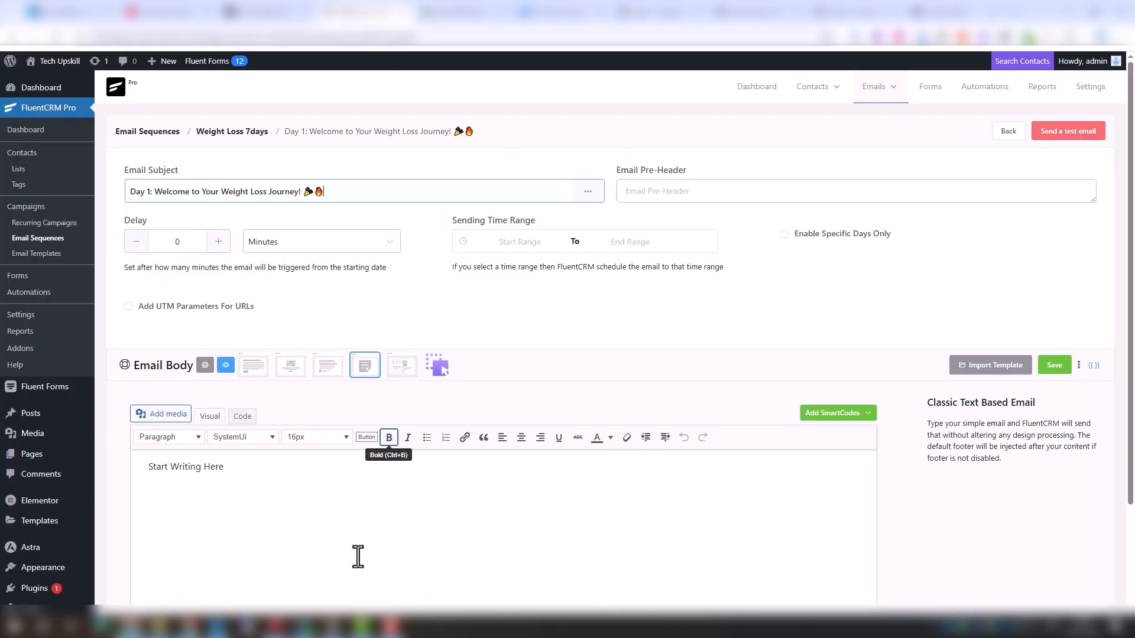
{"action": "left_click", "coordinate": [357, 556]}
{"action": "key", "text": "ctrl+a"}
{"action": "key", "text": "ctrl+v"}
Center the Day 1 body text, add line spacing, and add a red CTA line below it
{"action": "key", "text": "ctrl+a"}
{"action": "left_click", "coordinate": [319, 437]}
{"action": "left_click", "coordinate": [328, 351]}
{"action": "left_click", "coordinate": [551, 486]}
{"action": "key", "text": "Return"}
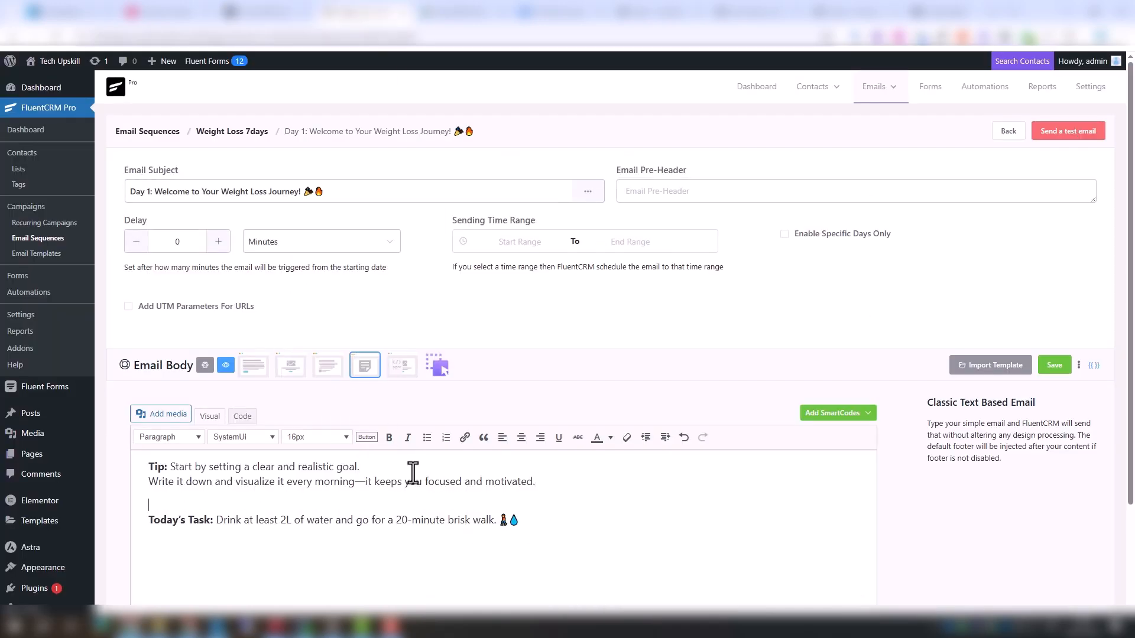
{"action": "left_click", "coordinate": [553, 524]}
{"action": "left_click", "coordinate": [611, 438]}
{"action": "left_click", "coordinate": [565, 485]}
{"action": "left_click", "coordinate": [158, 570]}
{"action": "key", "text": "ctrl+a"}
{"action": "left_click", "coordinate": [522, 437]}
{"action": "left_click", "coordinate": [619, 474]}
{"action": "key", "text": "Return"}
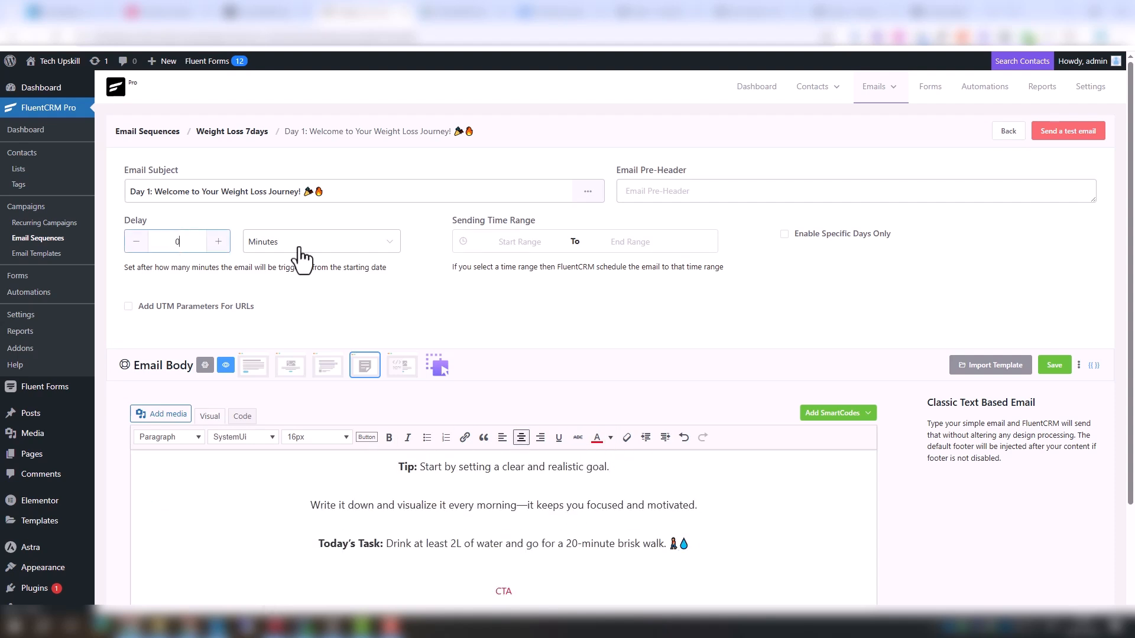
Save the Day 1 email and return to the sequence overview
{"action": "left_click", "coordinate": [1056, 366]}
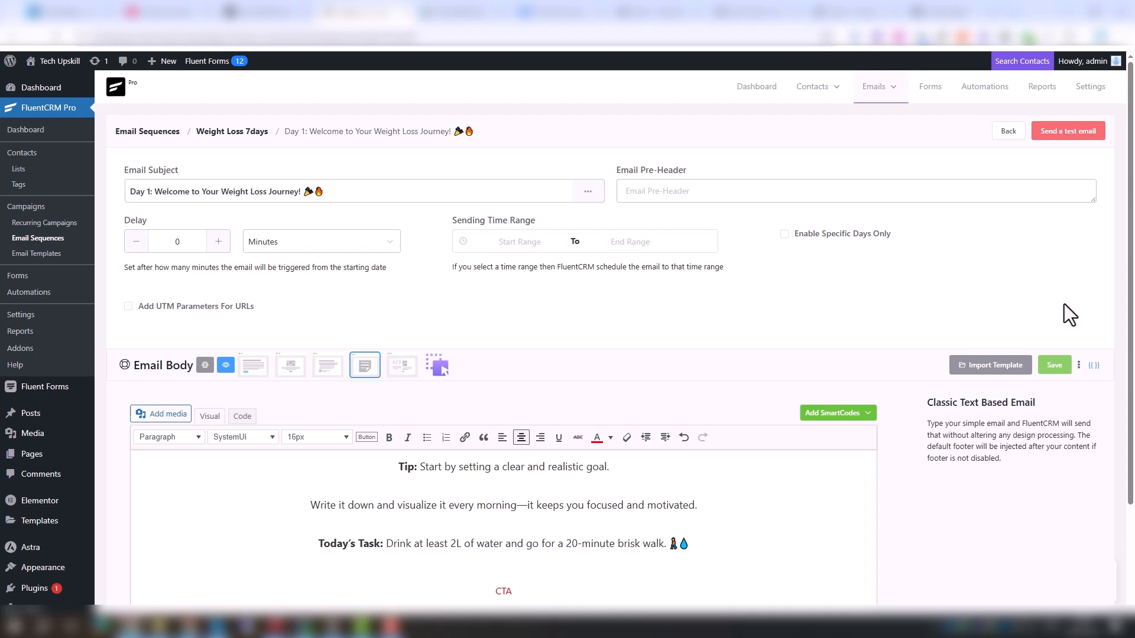
{"action": "left_click", "coordinate": [1008, 135]}
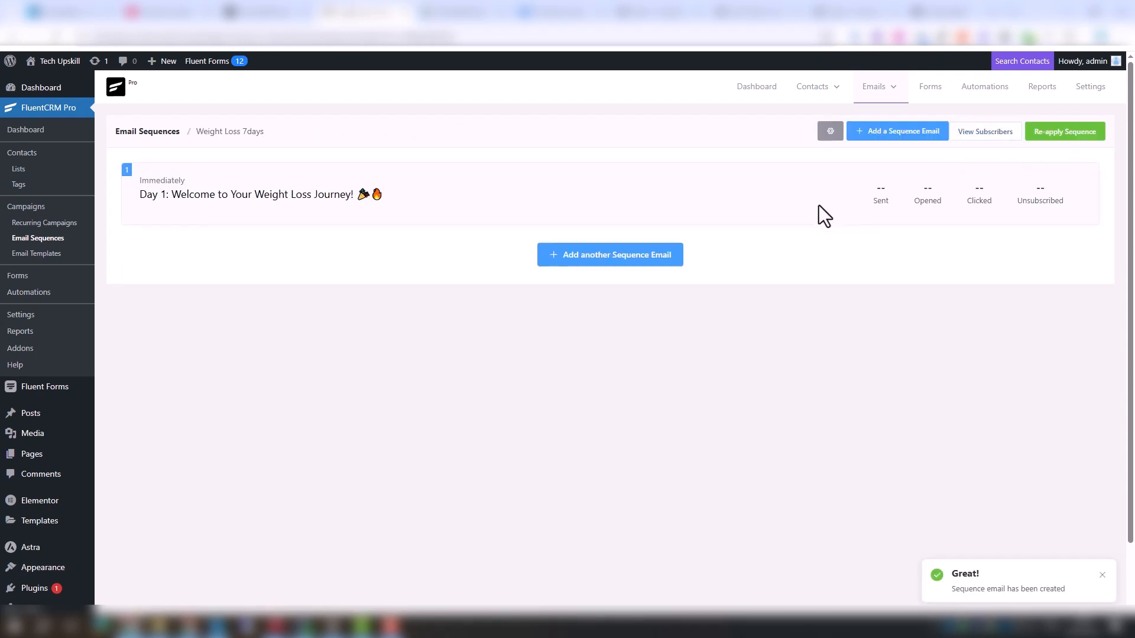
Add a second sequence email and paste the Day 2: Eat to Burn Fat title as its subject
{"action": "left_click", "coordinate": [614, 256]}
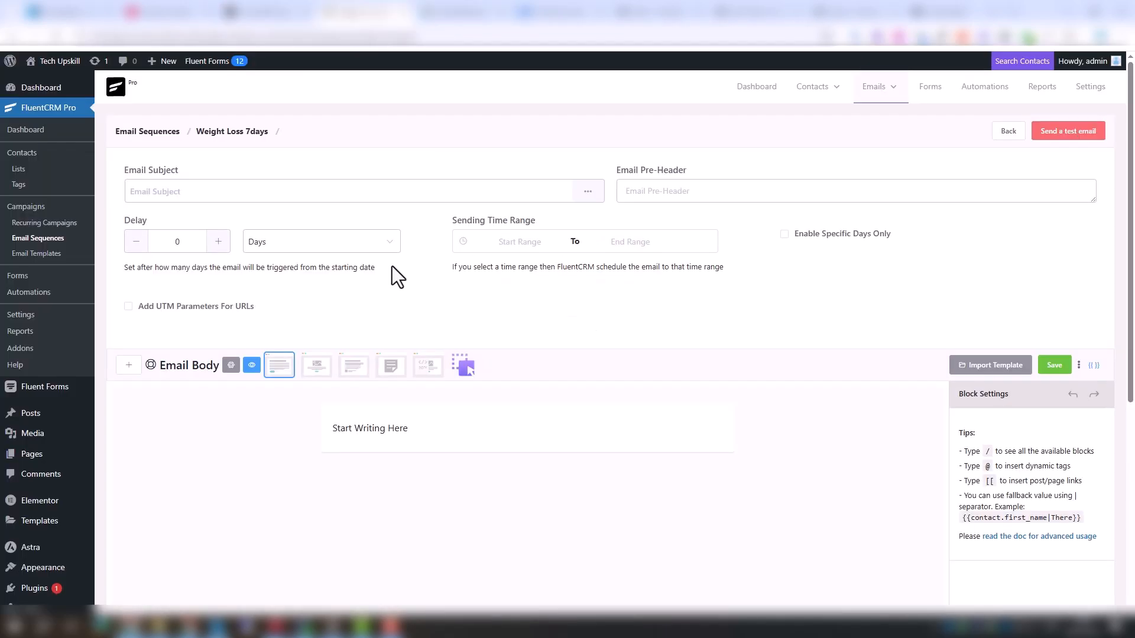
{"action": "left_click", "coordinate": [304, 191]}
{"action": "type", "text": "Day 2: Eat to Burn Fat 🍽🔥"}
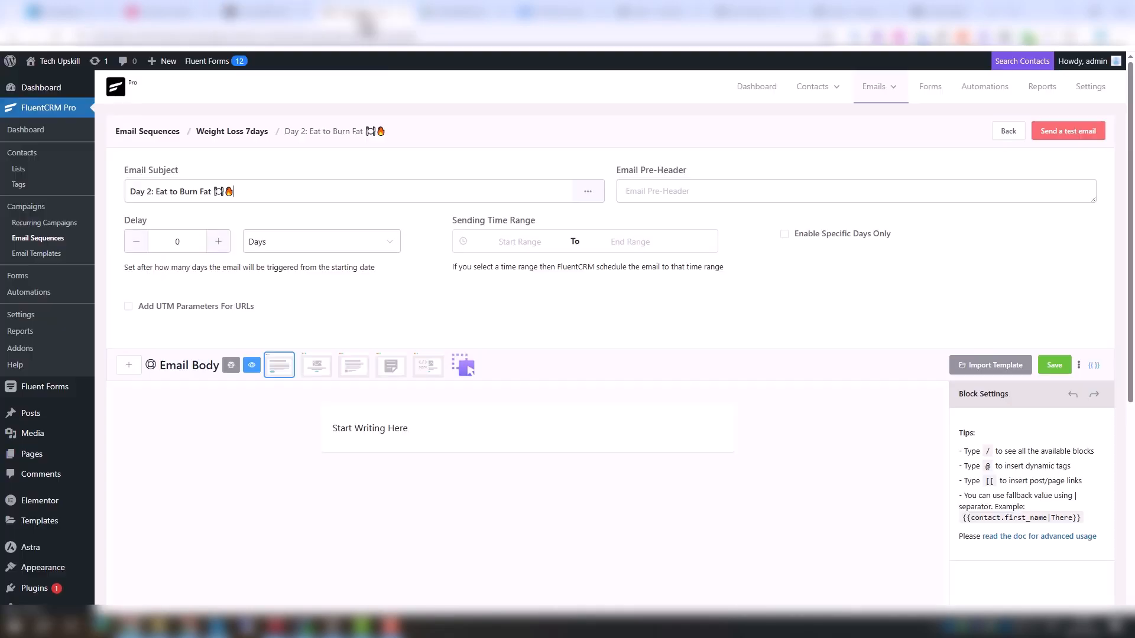
Paste the Day 2 tip and task into the body, center it, and add a red CTA line
{"action": "left_click", "coordinate": [390, 365]}
{"action": "key", "text": "ctrl+a"}
{"action": "type", "text": "Tip: Focus on whole, unprocessed foods. Include lean protein, healthy fats, and fiber-rich veggies in every meal. Today’s Task: Prep one healthy meal in advance for tomorrow. 🥗👩‍🍳"}
{"action": "key", "text": "ctrl+a"}
{"action": "left_click", "coordinate": [520, 438]}
{"action": "left_click", "coordinate": [317, 437]}
{"action": "left_click", "coordinate": [307, 378]}
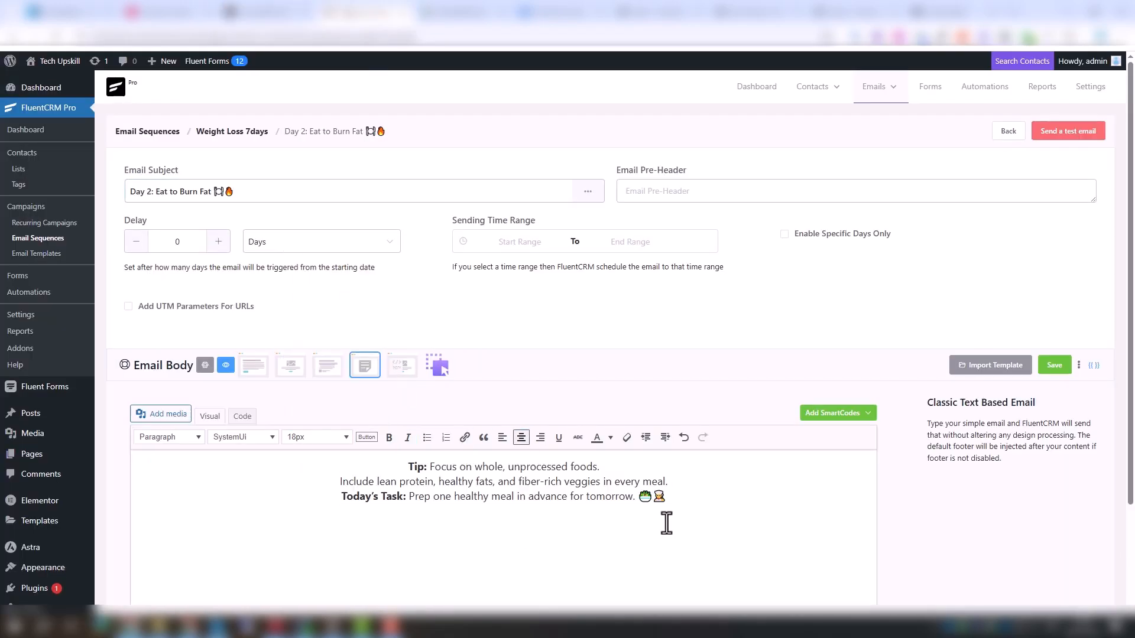
{"action": "left_click", "coordinate": [660, 472]}
{"action": "key", "text": "Return"}
{"action": "left_click", "coordinate": [610, 437]}
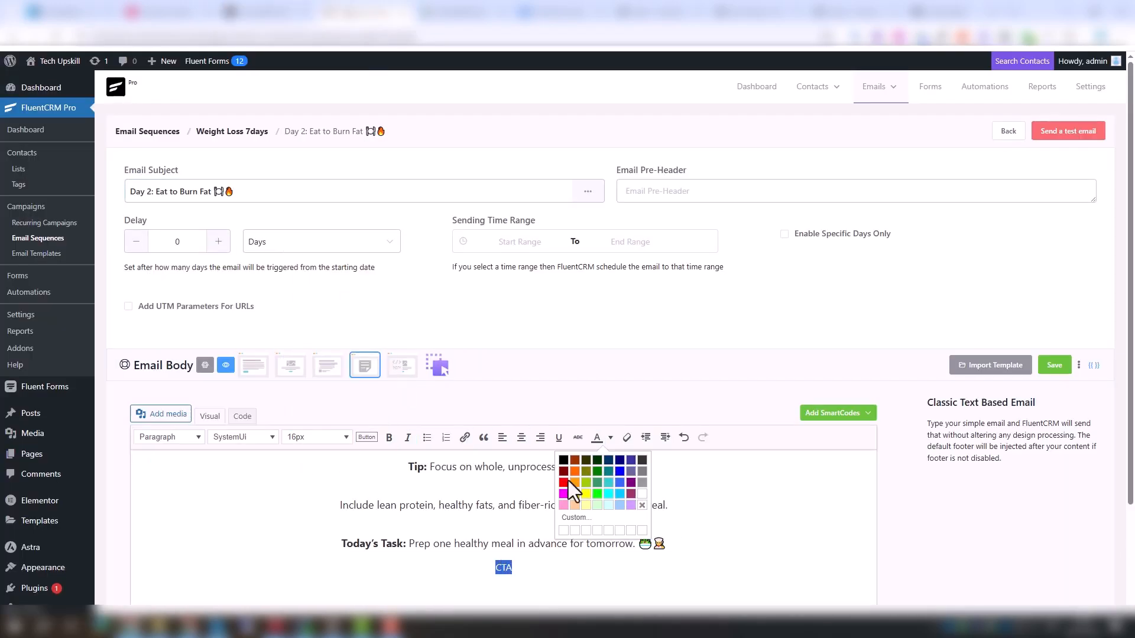
{"action": "left_click", "coordinate": [604, 471]}
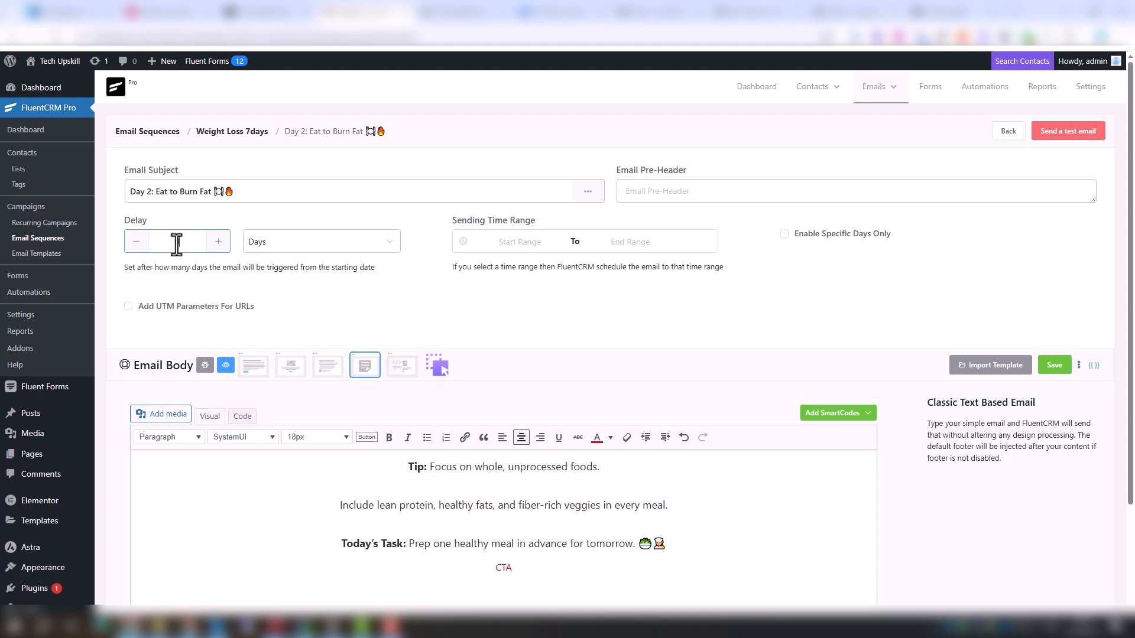
Set the Day 2 email's delay to 2 Minutes, save it, and return to the sequence
{"action": "left_click", "coordinate": [216, 243]}
{"action": "left_click", "coordinate": [217, 242]}
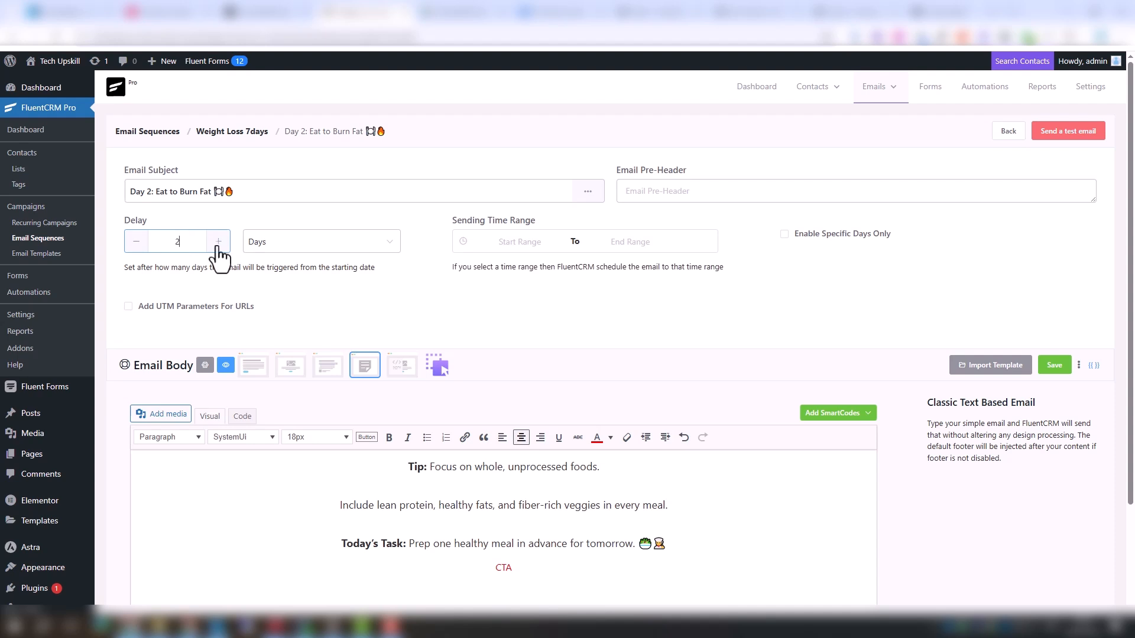
{"action": "left_click", "coordinate": [251, 247]}
{"action": "left_click", "coordinate": [286, 272]}
{"action": "left_click", "coordinate": [278, 244]}
{"action": "left_click", "coordinate": [1098, 166]}
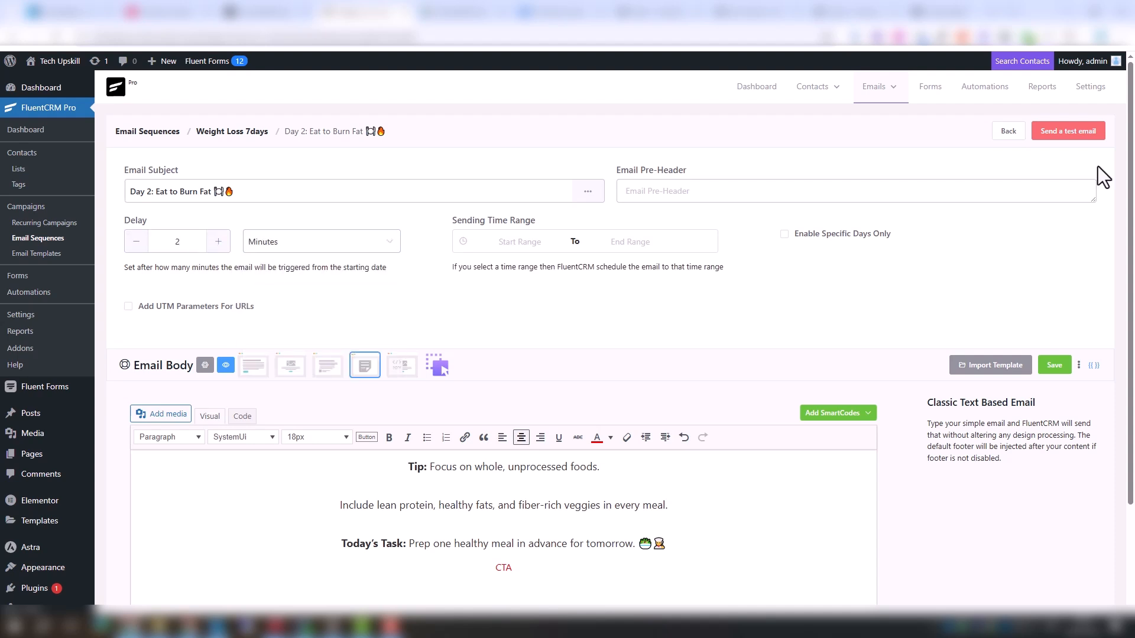
{"action": "left_click", "coordinate": [1054, 367]}
{"action": "left_click", "coordinate": [230, 133]}
Add a third sequence email with the Classic Editor template, the Day 3 title and a 4-minute delay
{"action": "left_click", "coordinate": [652, 356]}
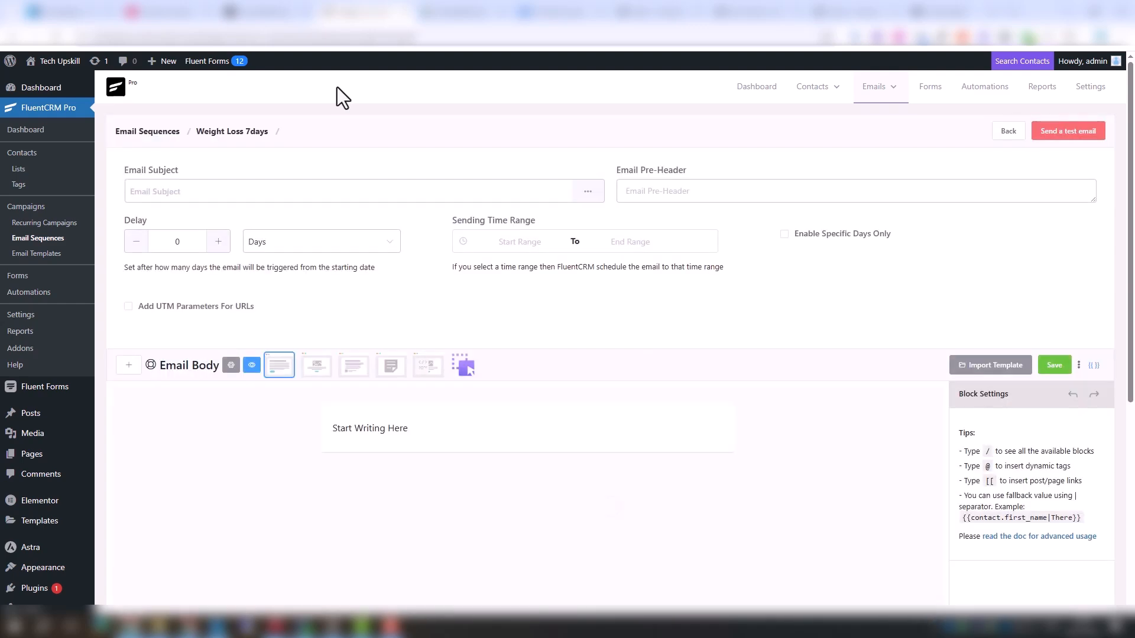
{"action": "left_click", "coordinate": [263, 275]}
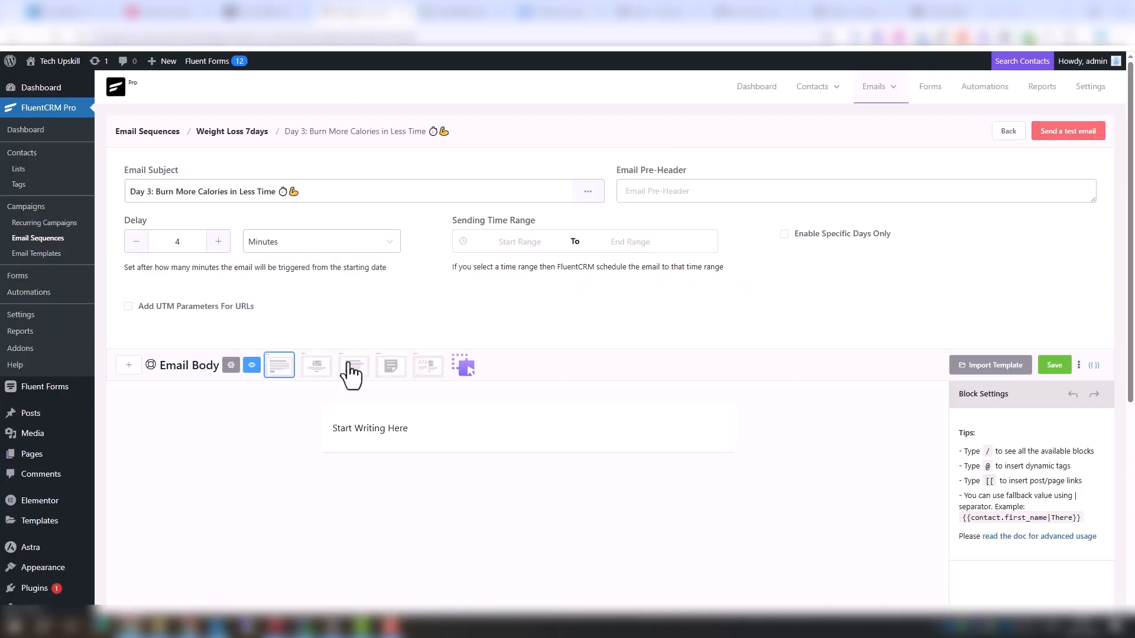
{"action": "left_click", "coordinate": [362, 367]}
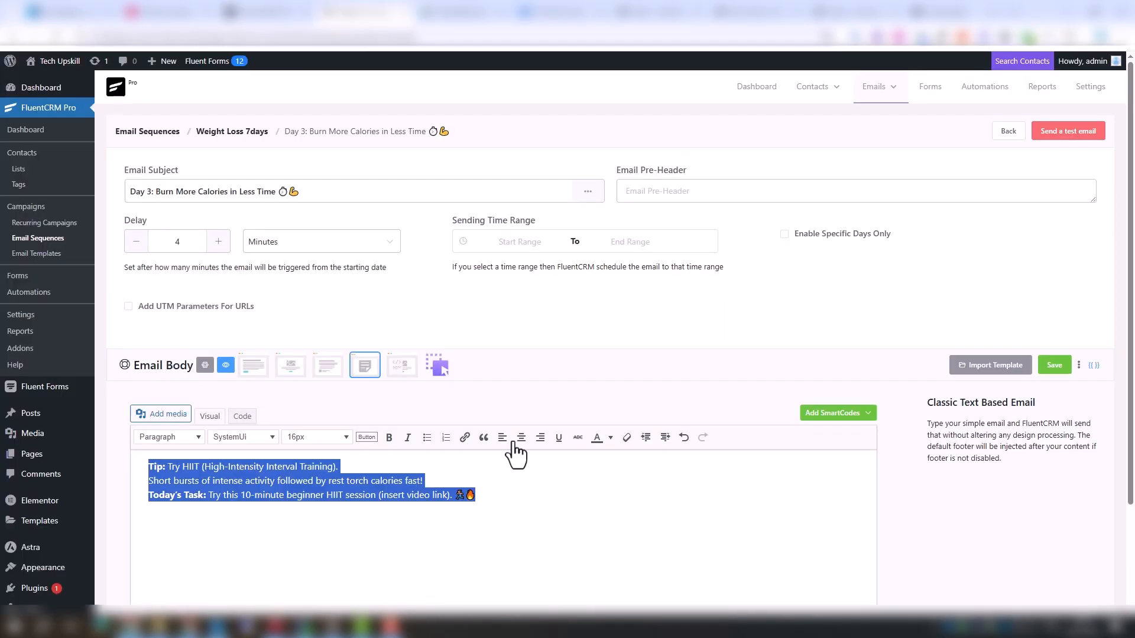
Center the Day 3 body text, add a CTA line below it, and save the email
{"action": "left_click", "coordinate": [512, 444]}
{"action": "left_click", "coordinate": [712, 542]}
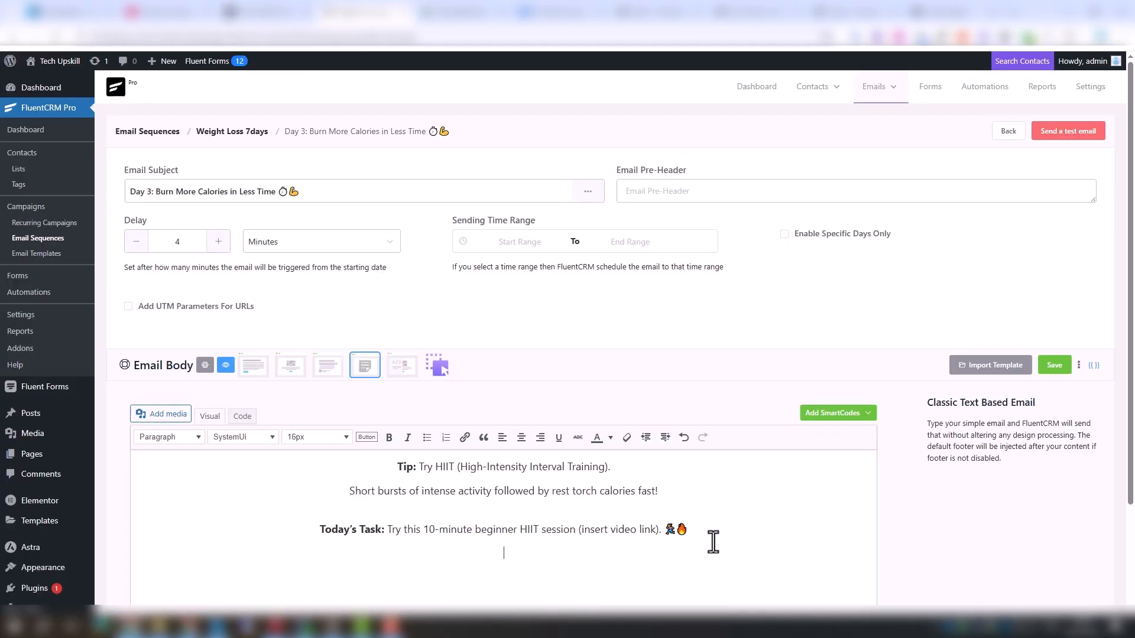
{"action": "type", "text": "CTA"}
{"action": "left_click", "coordinate": [1057, 368]}
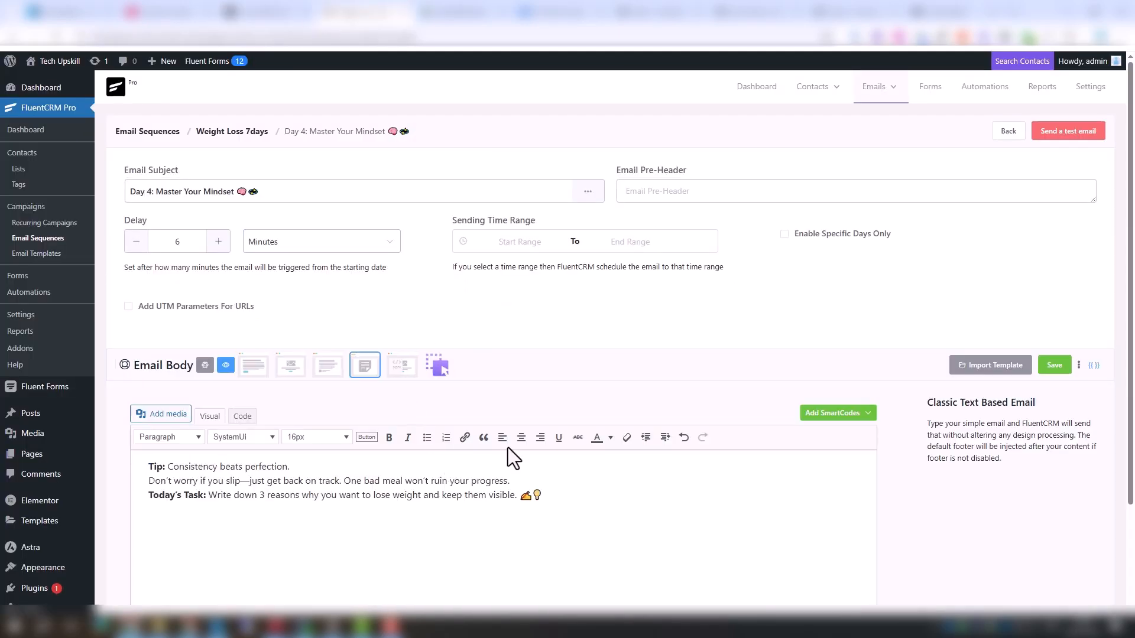
Create the Day 4: Master Your Mindset email with a 6-minute delay and centered body, then save it
{"action": "key", "text": "ctrl+e"}
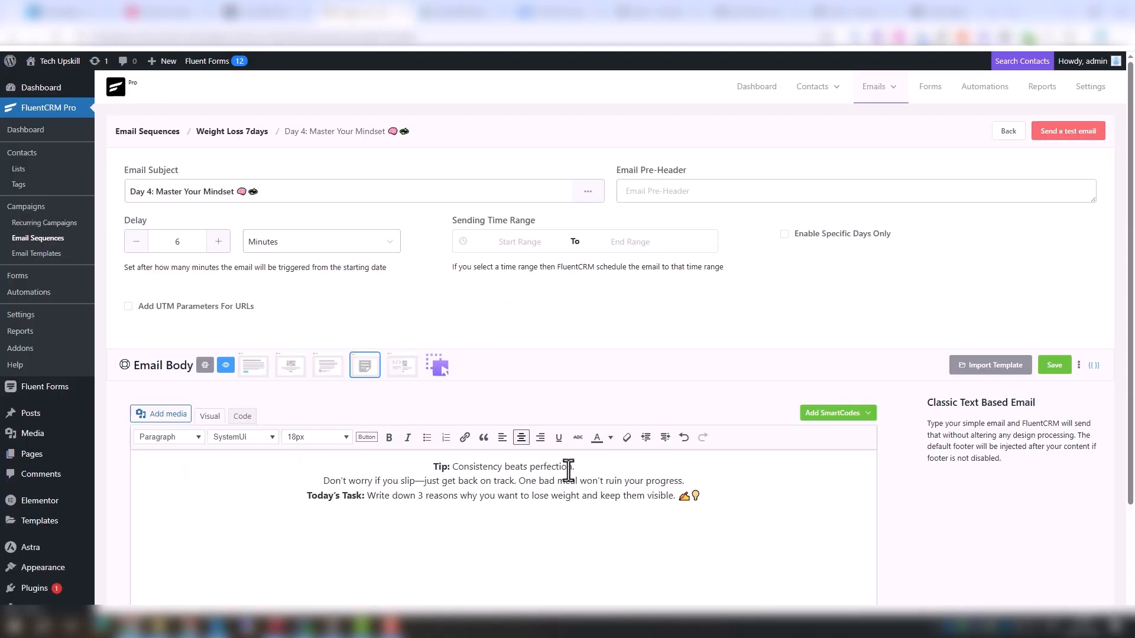
{"action": "key", "text": "ctrl+a"}
{"action": "left_click", "coordinate": [721, 526]}
{"action": "left_click", "coordinate": [1057, 367]}
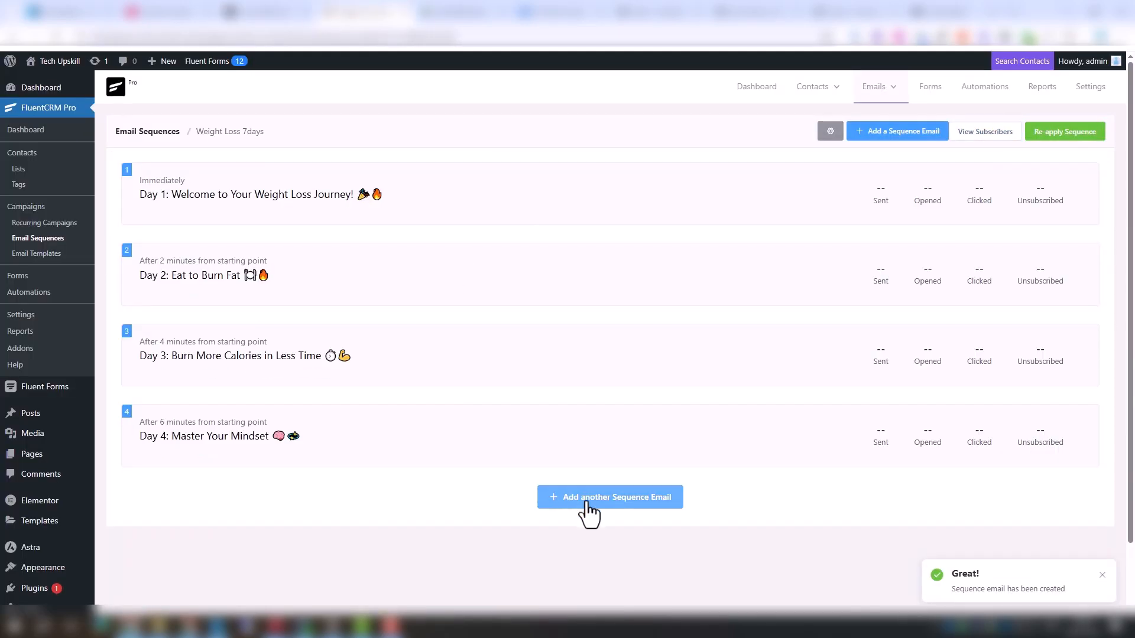
Add the Day 5: Smart Snacking for Fat Loss email with an 8-minute delay and centered body, then save
{"action": "left_click", "coordinate": [591, 499]}
{"action": "left_click", "coordinate": [218, 241]}
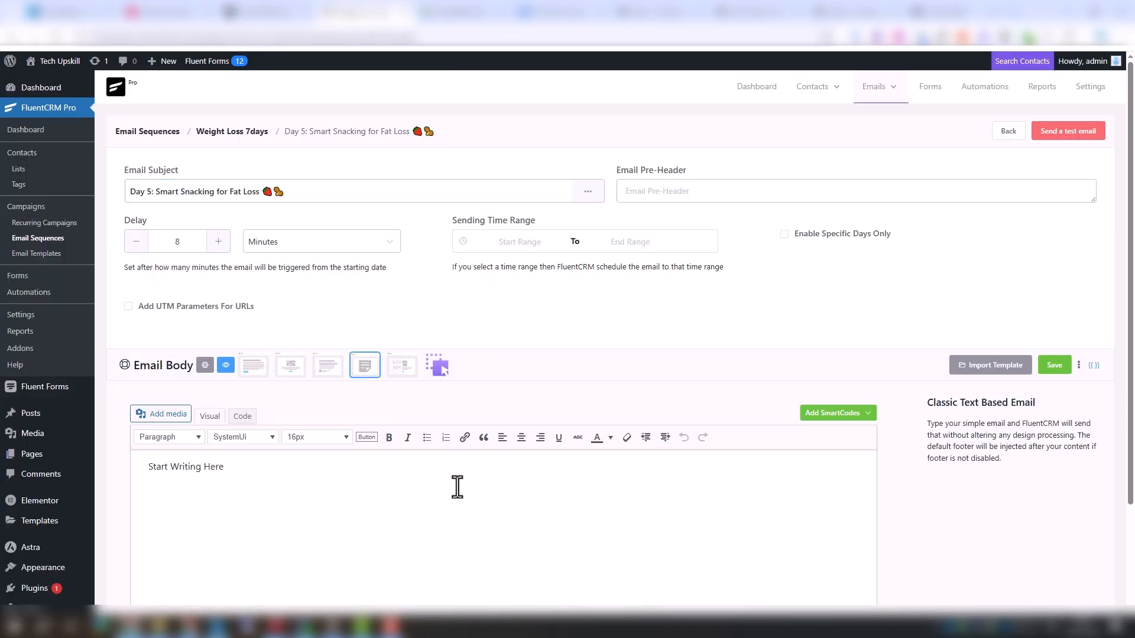
{"action": "type", "text": "Tip: Choose snacks with protein and fiber to stay full longer. Avoid mindless eating—always portion your snacks. Today’s Task: Replace one sugary snack with a protein-based option like Greek yogurt or almonds. 🥛"}
{"action": "key", "text": "ctrl+a"}
{"action": "key", "text": "ctrl+e"}
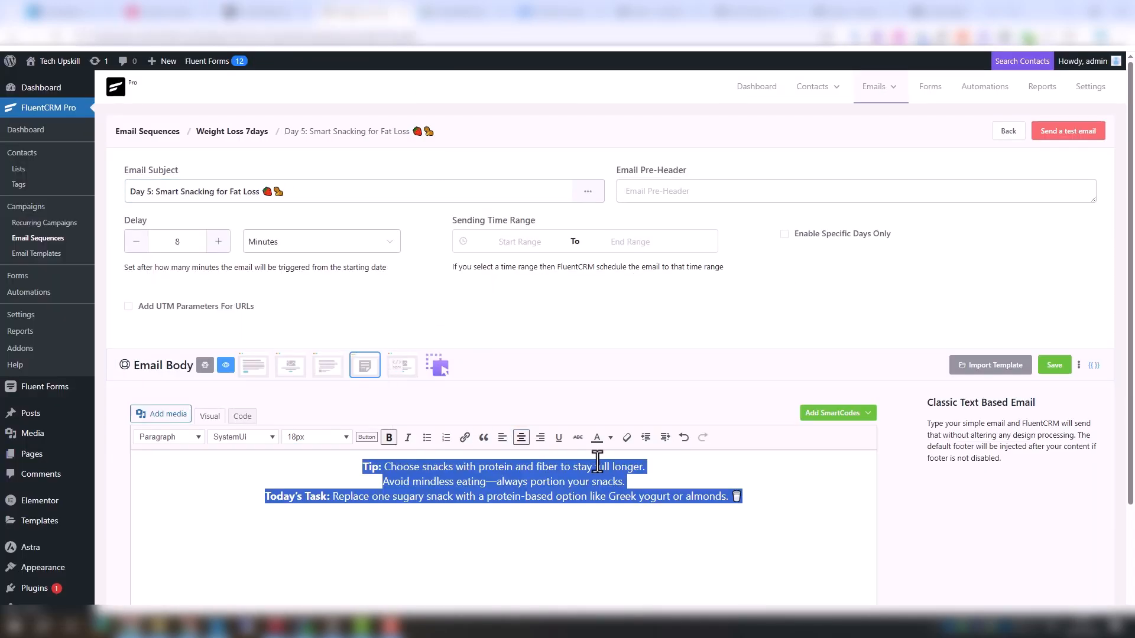
{"action": "left_click", "coordinate": [503, 527]}
{"action": "left_click", "coordinate": [1055, 365]}
{"action": "left_click", "coordinate": [1008, 131]}
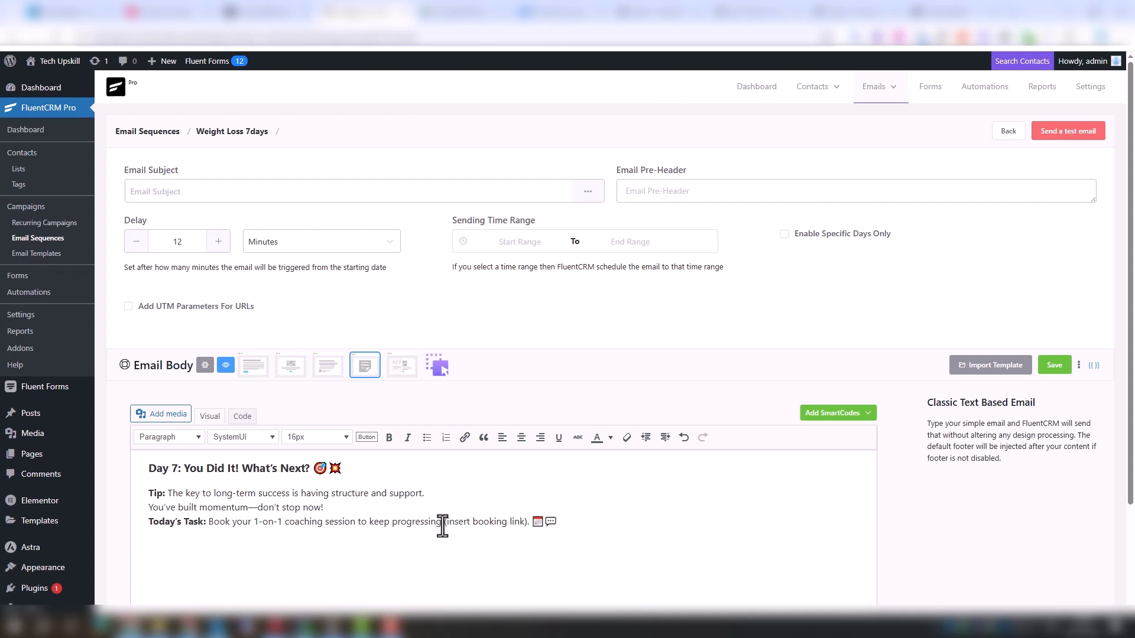
Create the Day 7 email with a 12-minute delay, pasted subject, and '1-on-1 coaching session' colored red, then save
{"action": "key", "text": "ctrl+a"}
{"action": "key", "text": "ctrl+e"}
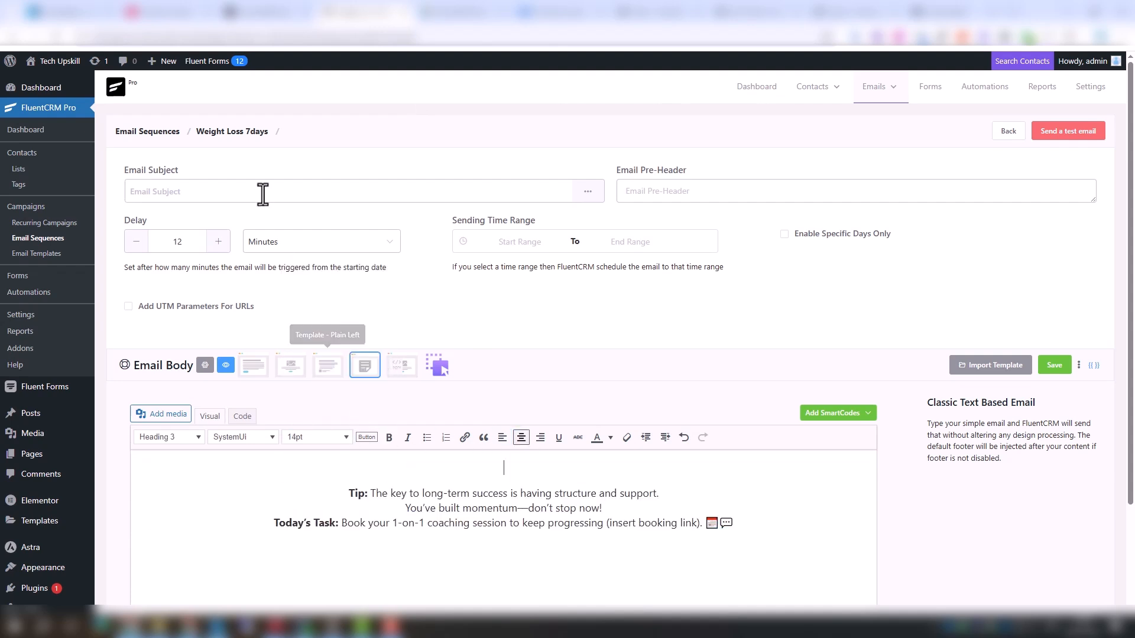
{"action": "left_click", "coordinate": [261, 193]}
{"action": "type", "text": "Day 7: You Did It! What’s Next? 🎯💥"}
{"action": "key", "text": "Return"}
{"action": "left_click_drag", "start_coordinate": [391, 543], "coordinate": [507, 544]}
{"action": "left_click", "coordinate": [610, 438]}
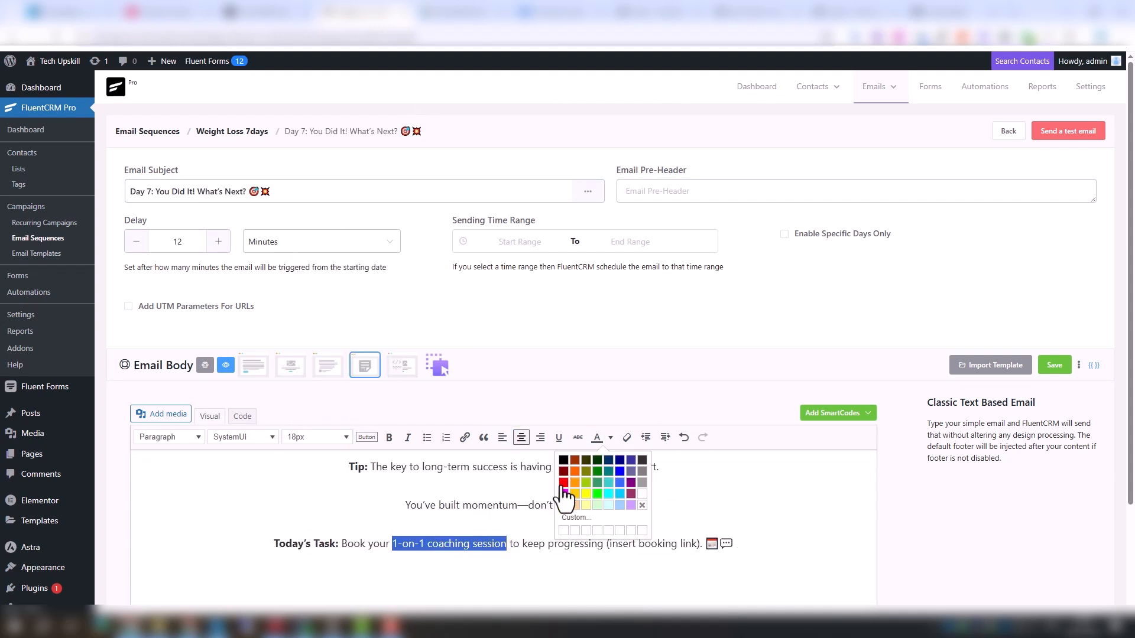
{"action": "left_click", "coordinate": [562, 499]}
{"action": "left_click", "coordinate": [1055, 364]}
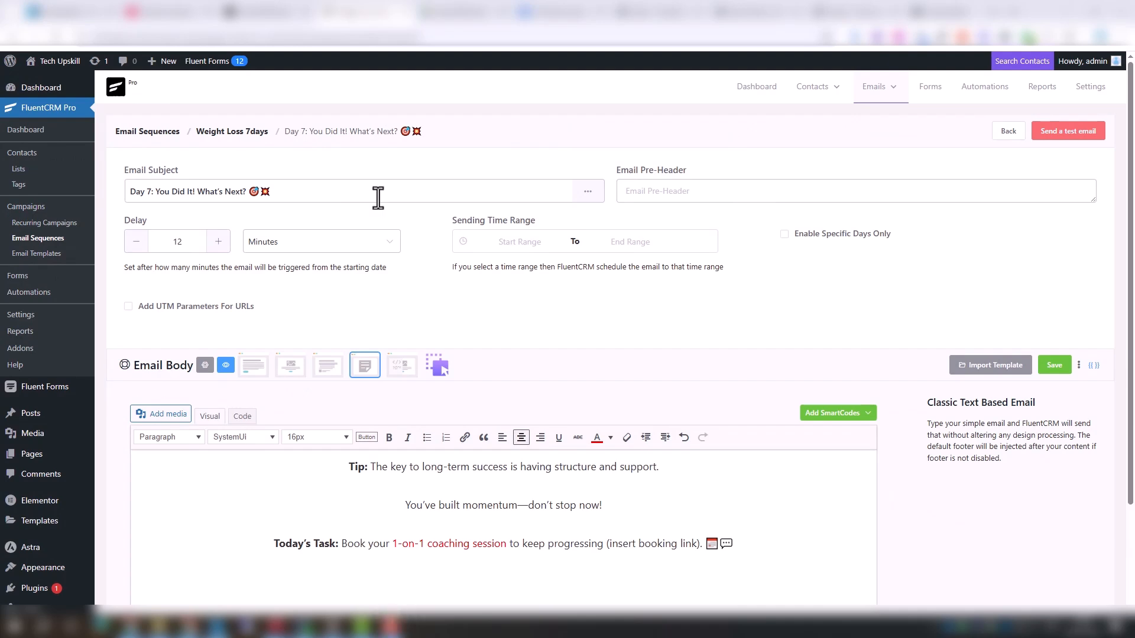
Review the delay shown for each of the seven emails in the Weight Loss 7days sequence
{"action": "left_click", "coordinate": [232, 131]}
{"action": "left_click_drag", "start_coordinate": [140, 180], "coordinate": [180, 181]}
{"action": "left_click_drag", "start_coordinate": [141, 263], "coordinate": [235, 265]}
{"action": "left_click_drag", "start_coordinate": [139, 343], "coordinate": [240, 344]}
{"action": "scroll", "coordinate": [195, 375], "scroll_direction": "down", "scroll_amount": 2}
{"action": "left_click_drag", "start_coordinate": [139, 305], "coordinate": [208, 306]}
{"action": "left_click_drag", "start_coordinate": [150, 387], "coordinate": [188, 388]}
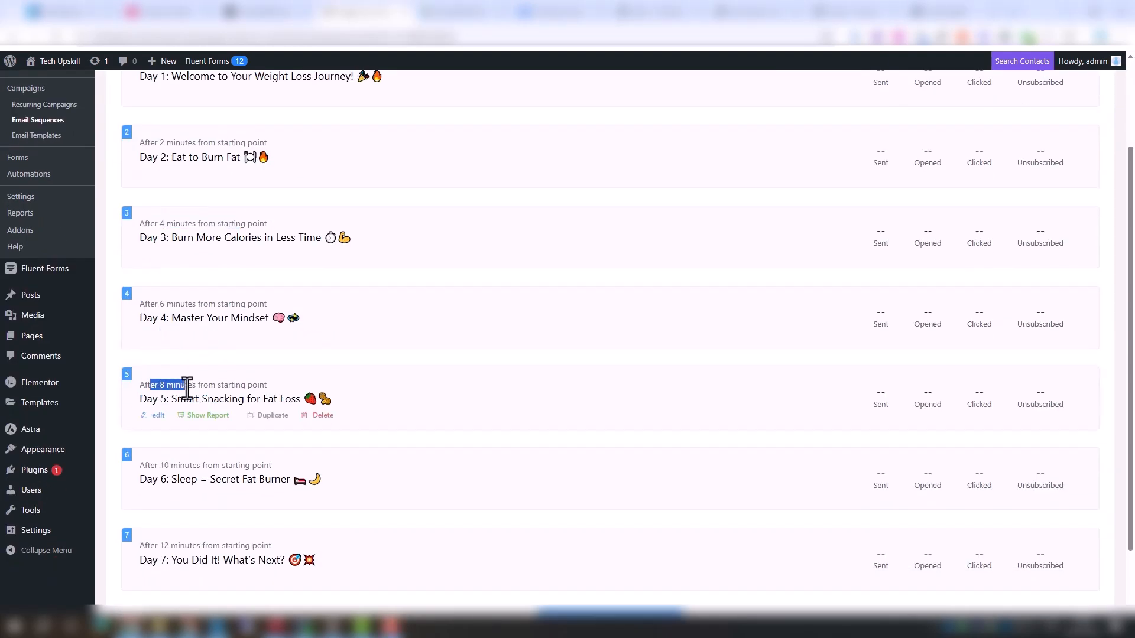
{"action": "left_click_drag", "start_coordinate": [154, 463], "coordinate": [222, 466]}
{"action": "scroll", "coordinate": [226, 541], "scroll_direction": "down", "scroll_amount": 2}
{"action": "left_click_drag", "start_coordinate": [140, 472], "coordinate": [211, 473]}
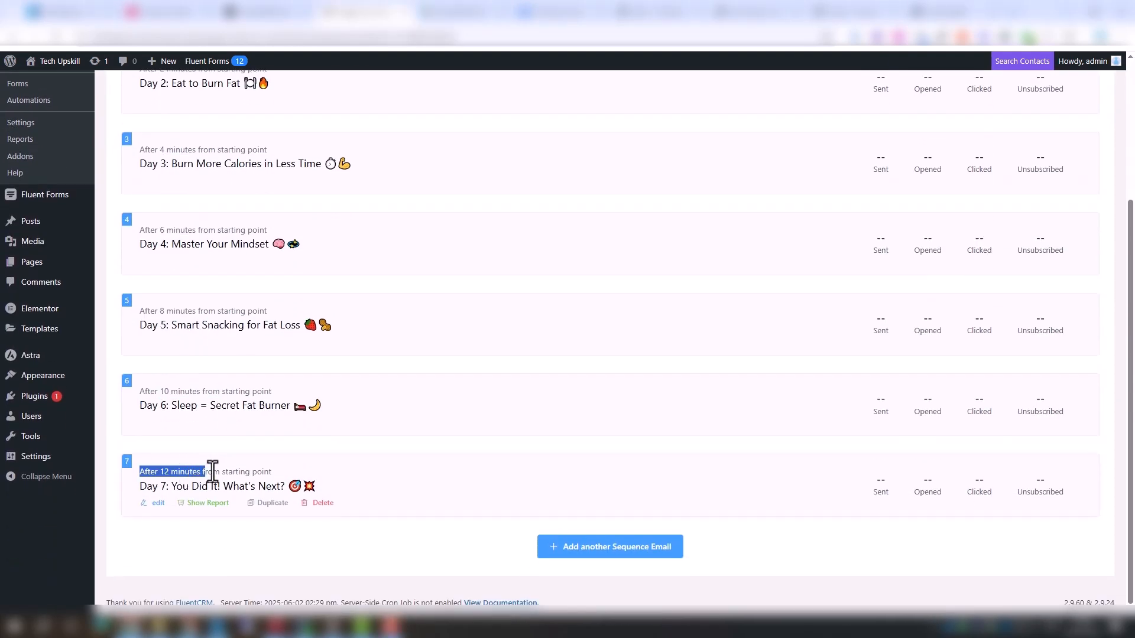
{"action": "left_click", "coordinate": [254, 473]}
{"action": "scroll", "coordinate": [417, 503], "scroll_direction": "up", "scroll_amount": 3}
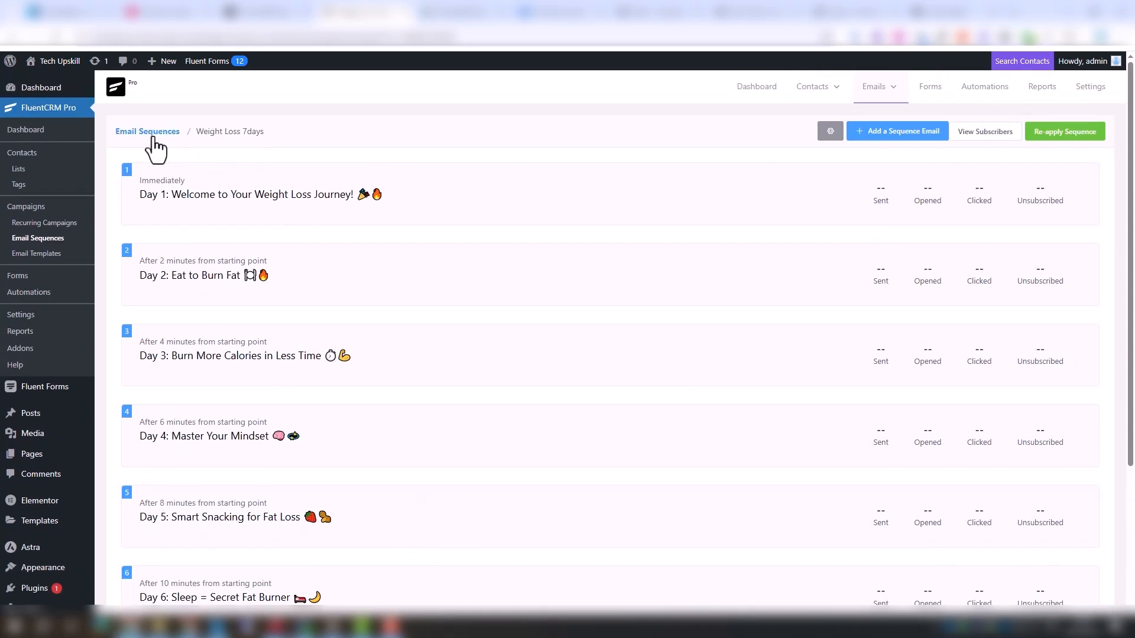
Create a new email sequence titled Muscle Building, copying the name from the form's Goal options, and return to the list
{"action": "left_click", "coordinate": [155, 132]}
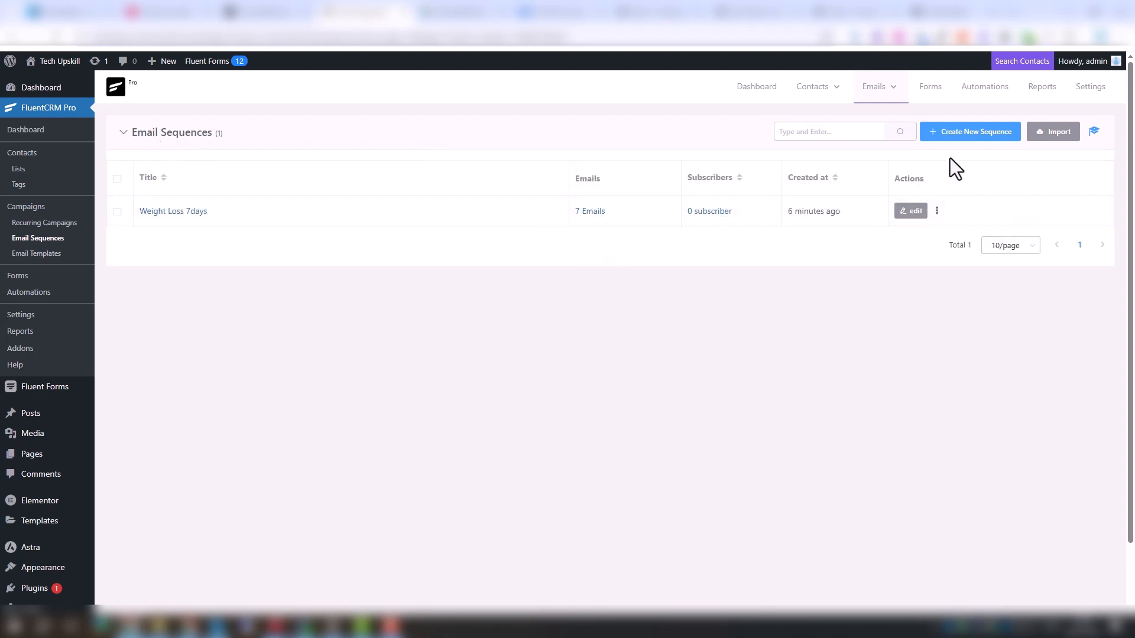
{"action": "left_click", "coordinate": [958, 134]}
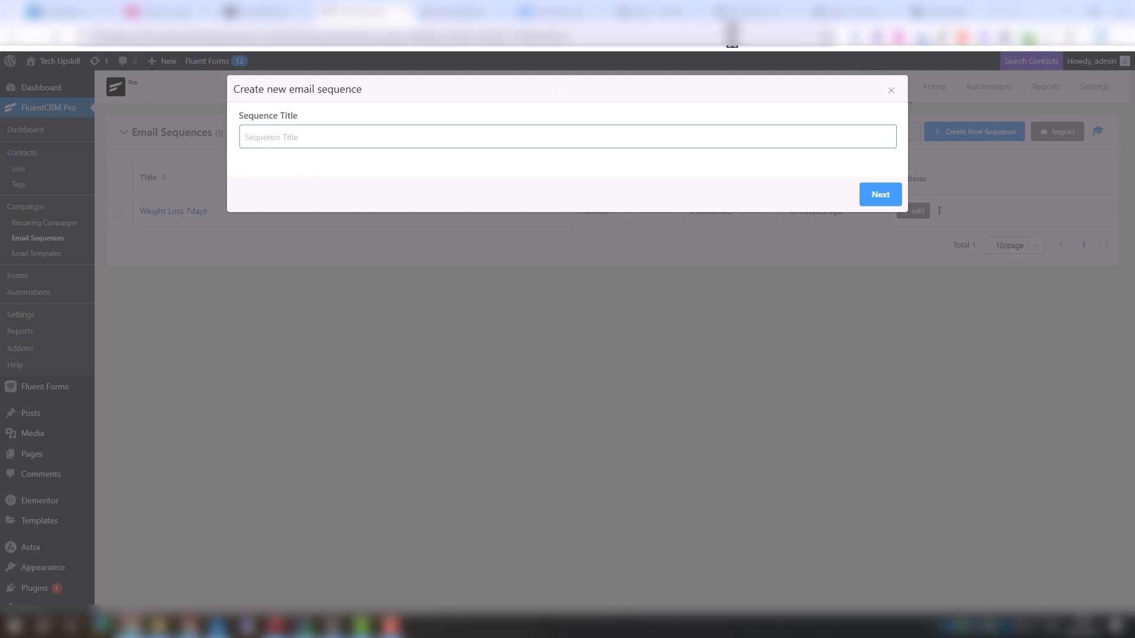
{"action": "left_click", "coordinate": [647, 15]}
{"action": "left_click", "coordinate": [665, 295]}
{"action": "triple_click", "coordinate": [857, 428]}
{"action": "key", "text": "ctrl+c"}
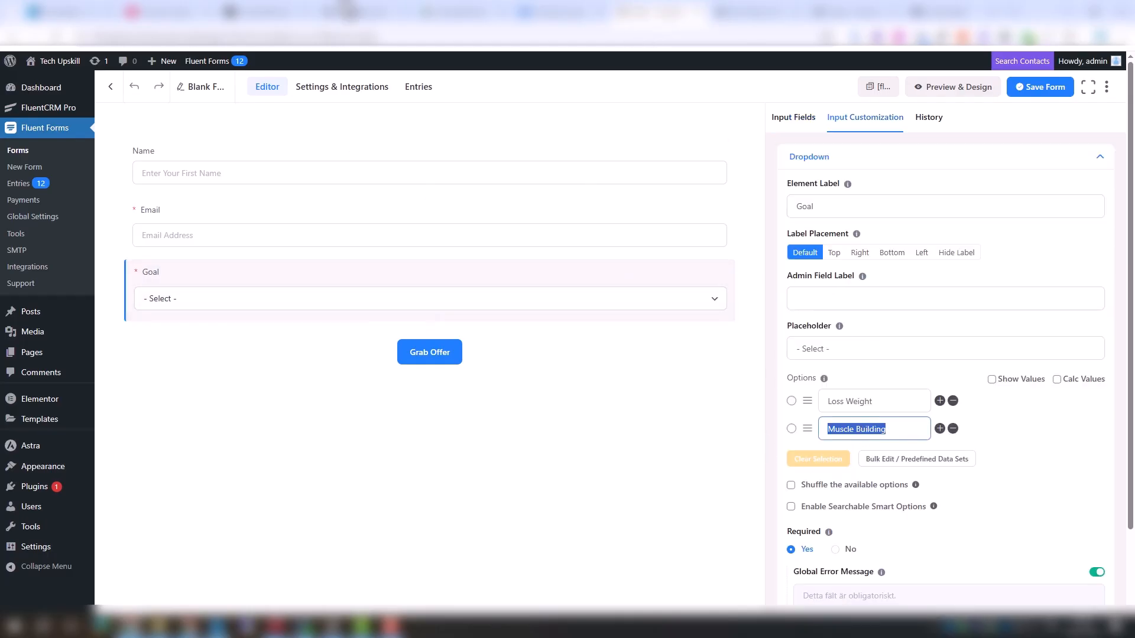
{"action": "left_click", "coordinate": [353, 13]}
{"action": "key", "text": "ctrl+v"}
{"action": "left_click", "coordinate": [881, 195]}
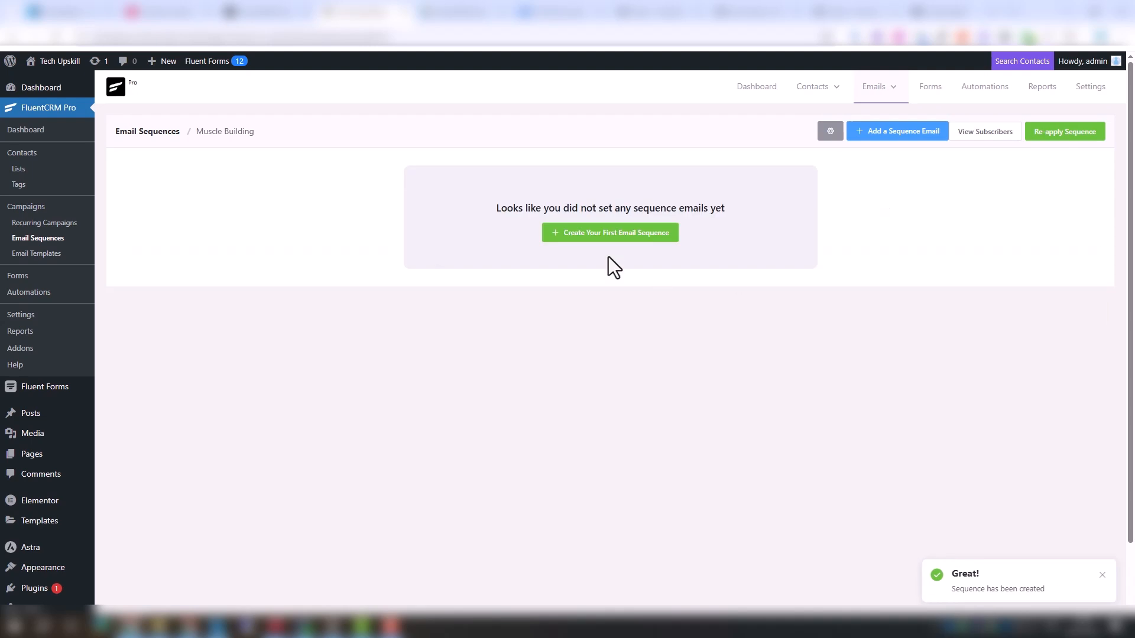
{"action": "left_click", "coordinate": [163, 133]}
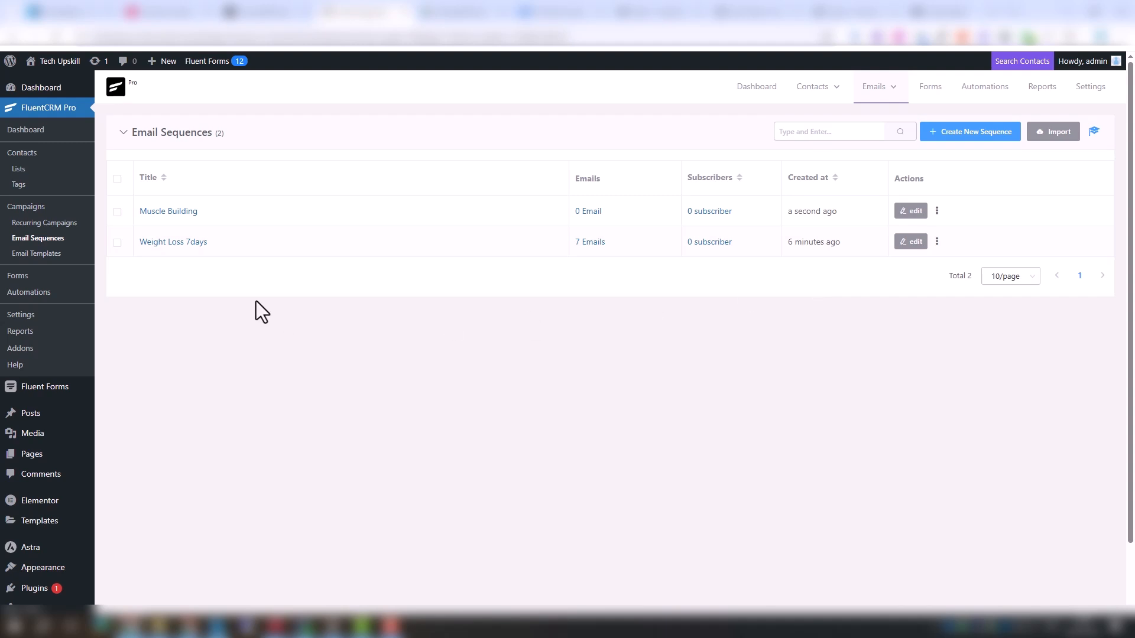
Start a new automation from scratch using the Fluent Forms New Form Submission trigger
{"action": "left_click", "coordinate": [29, 293]}
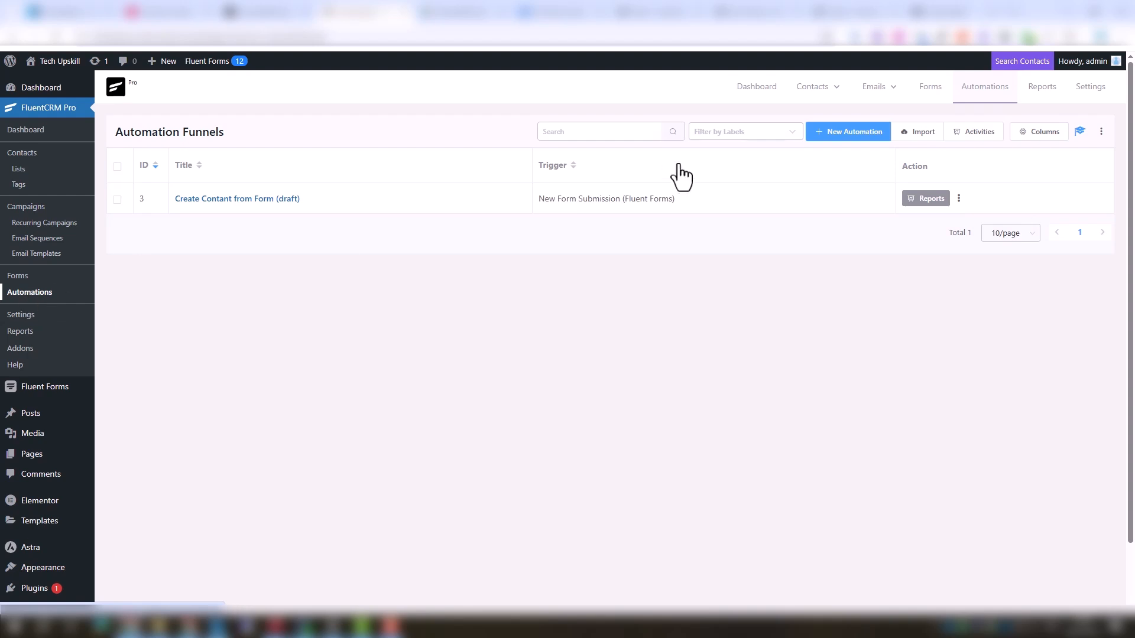
{"action": "left_click", "coordinate": [835, 138]}
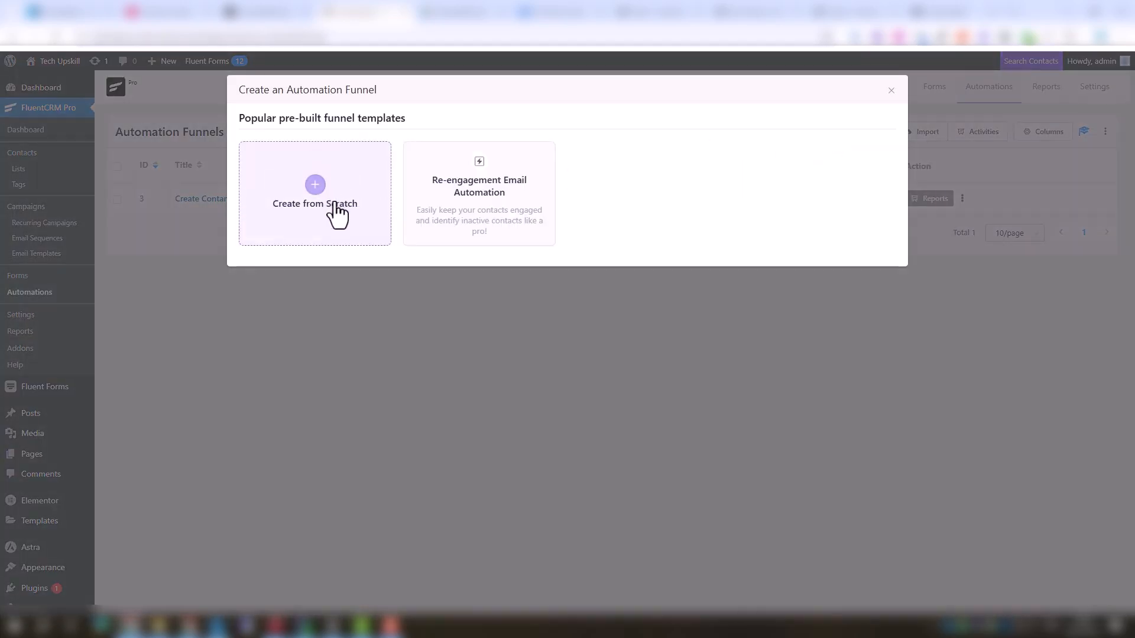
{"action": "left_click", "coordinate": [336, 204]}
{"action": "left_click", "coordinate": [337, 247]}
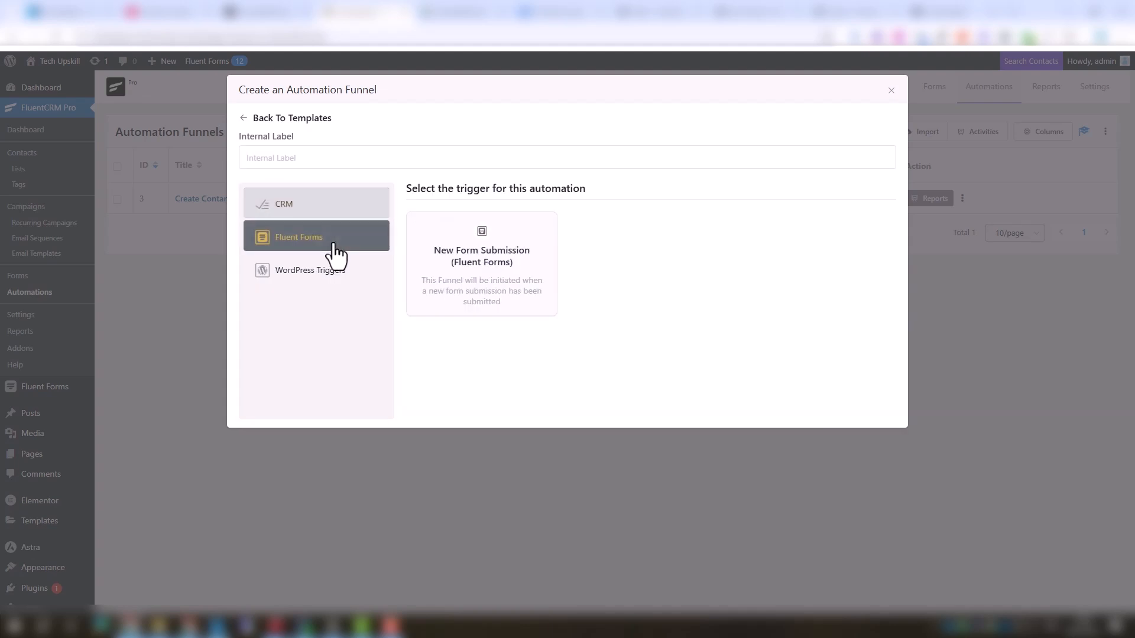
{"action": "left_click", "coordinate": [447, 277]}
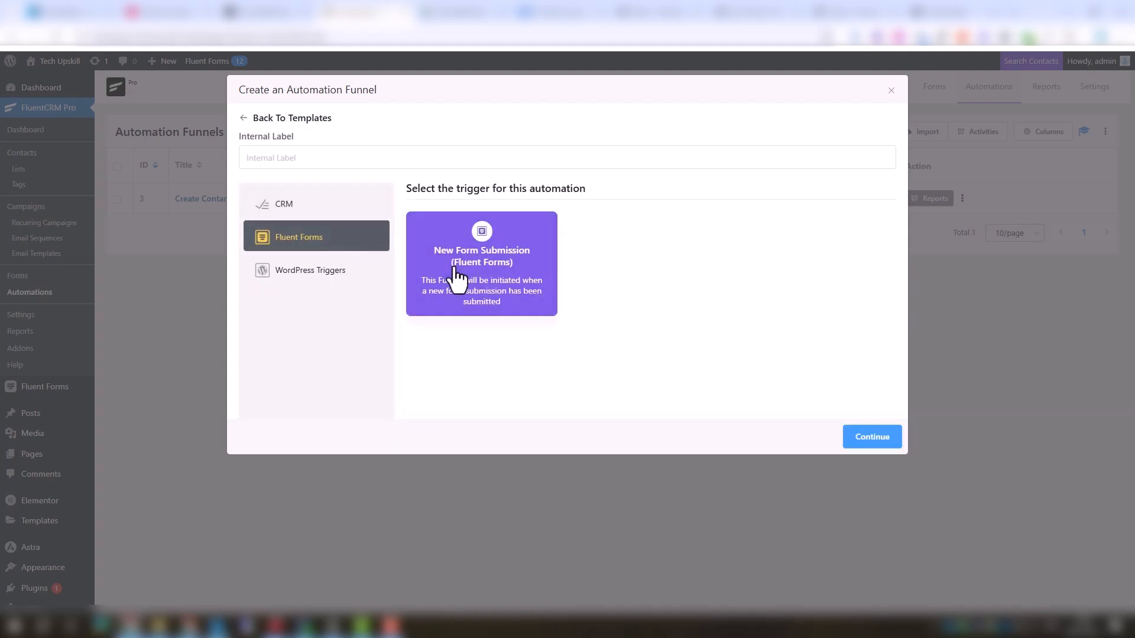
{"action": "left_click", "coordinate": [858, 439]}
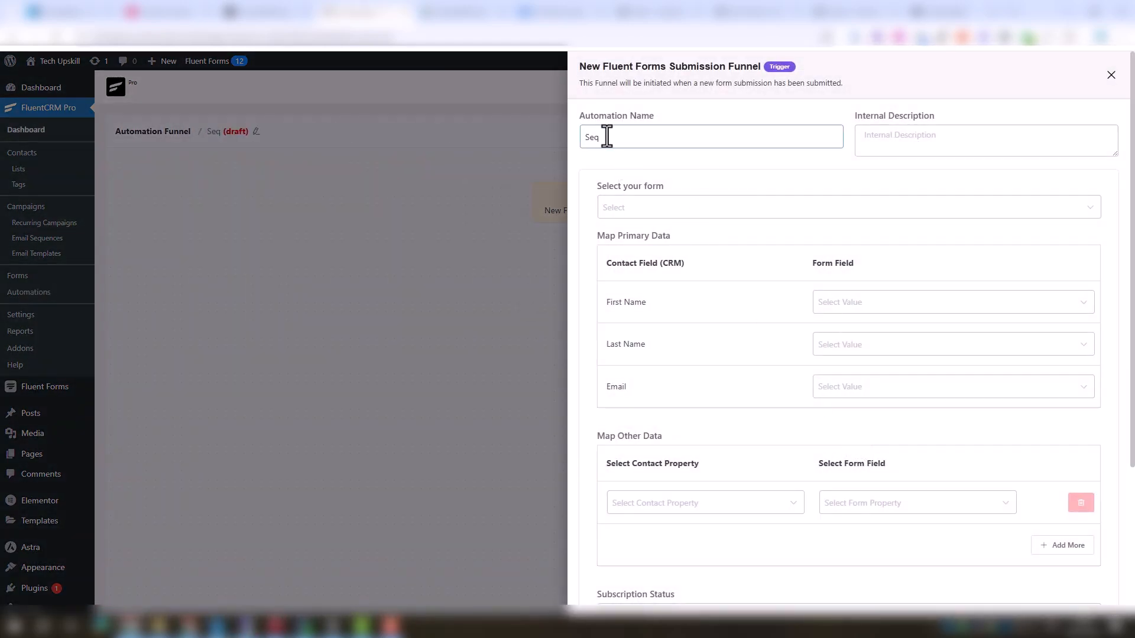
Name the automation 'Sequences email' and select the Fitness Goal form as its source
{"action": "type", "text": "uences emails"}
{"action": "left_click", "coordinate": [676, 208]}
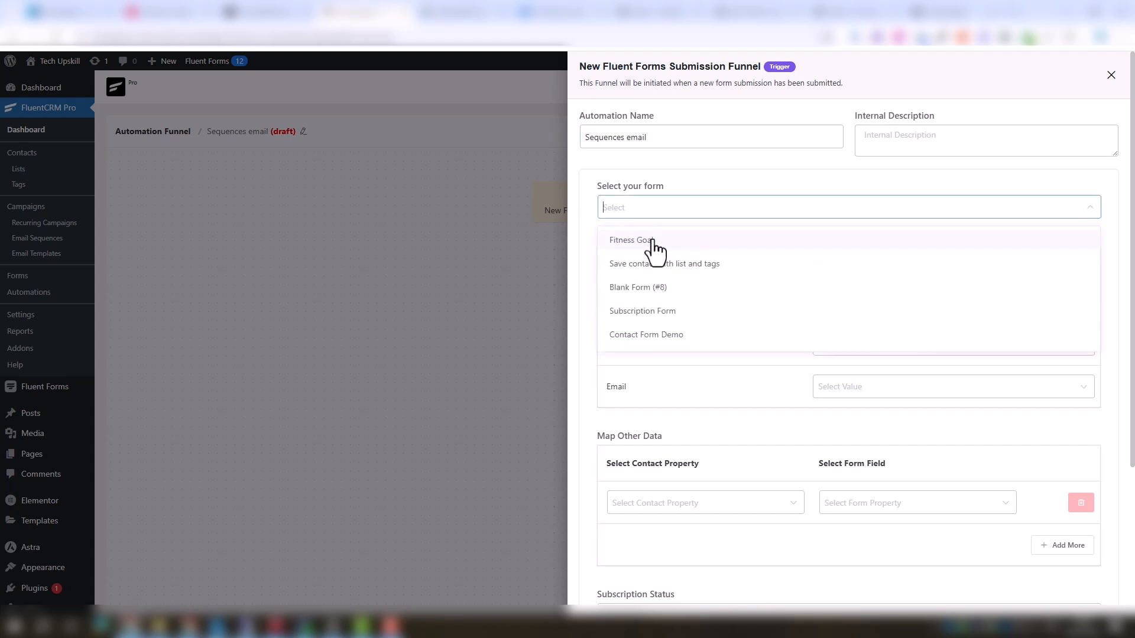
{"action": "left_click", "coordinate": [668, 243]}
Map the contact's First Name to names[Name] and Email to the form's Email field
{"action": "left_click", "coordinate": [875, 304]}
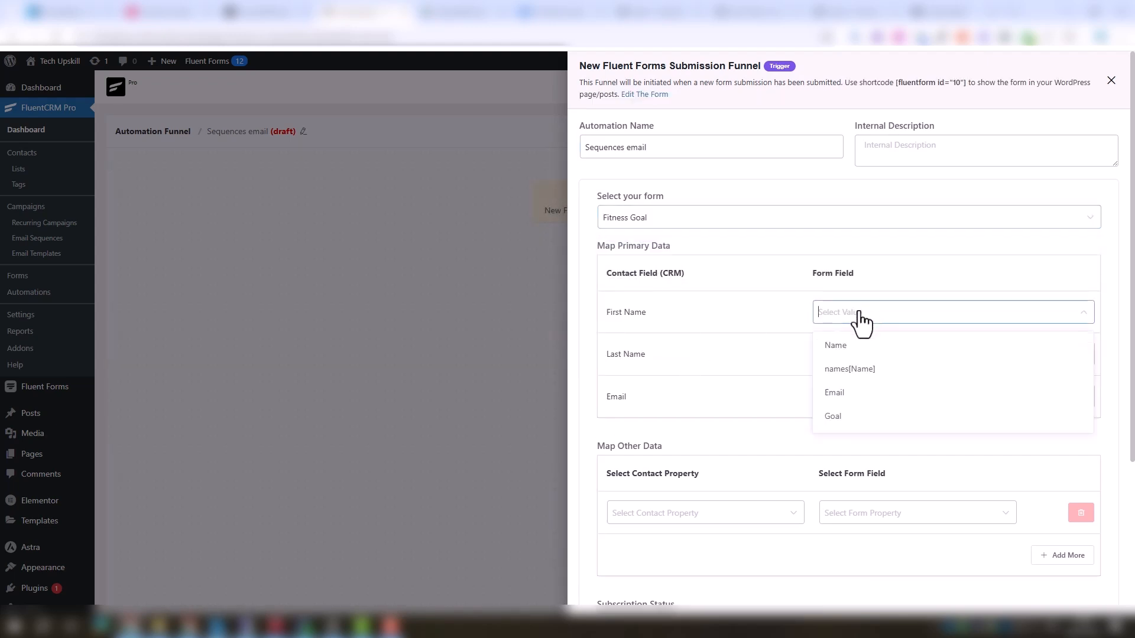
{"action": "left_click", "coordinate": [862, 369]}
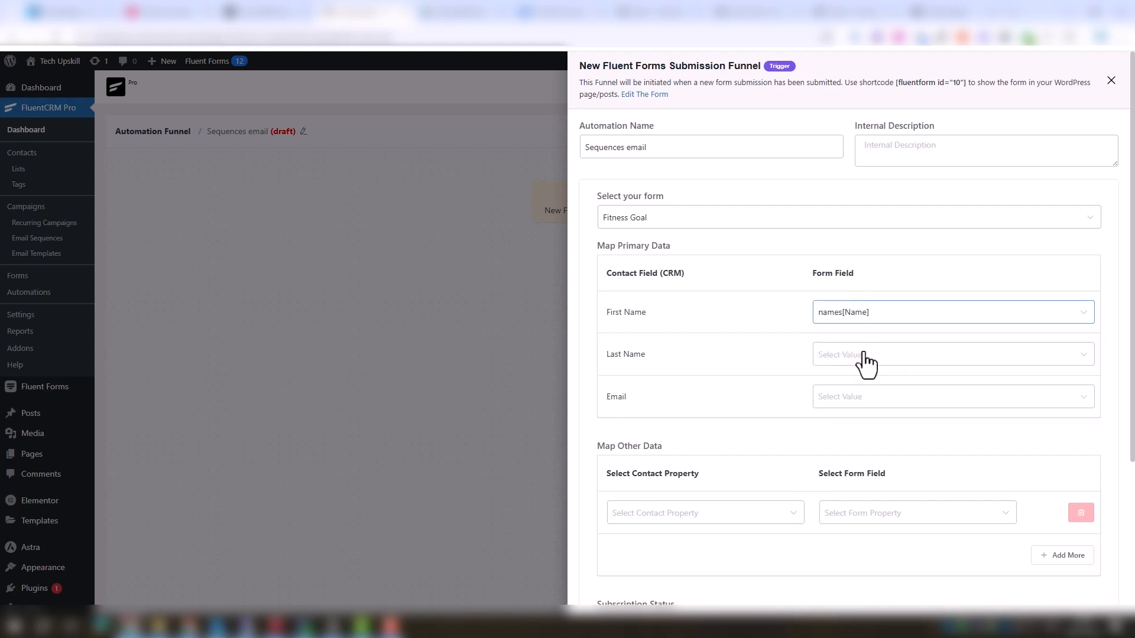
{"action": "left_click", "coordinate": [865, 362]}
{"action": "left_click", "coordinate": [811, 420]}
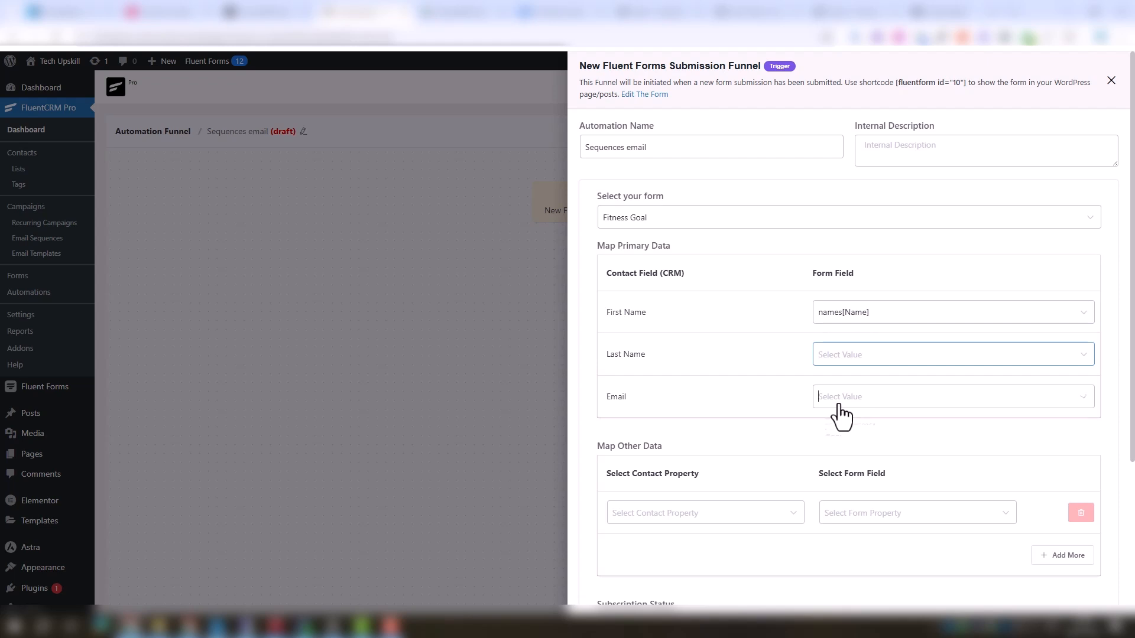
{"action": "left_click", "coordinate": [850, 474]}
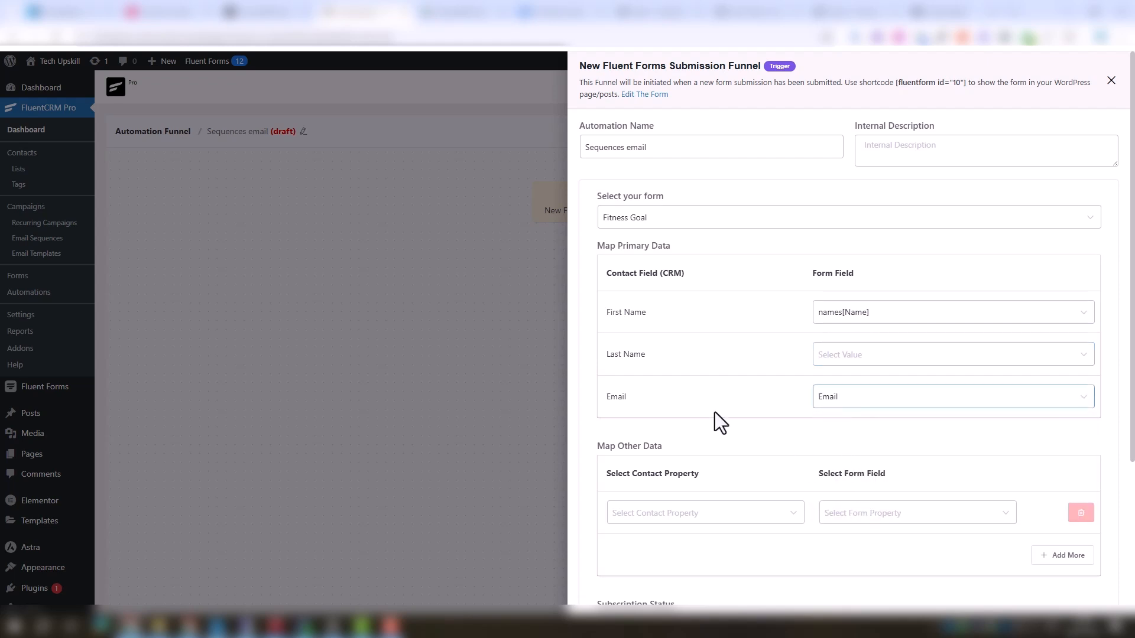
Map the Goal contact property to the form's Goal field and save the trigger settings
{"action": "scroll", "coordinate": [715, 412], "scroll_direction": "down", "scroll_amount": 3}
{"action": "left_click", "coordinate": [673, 338]}
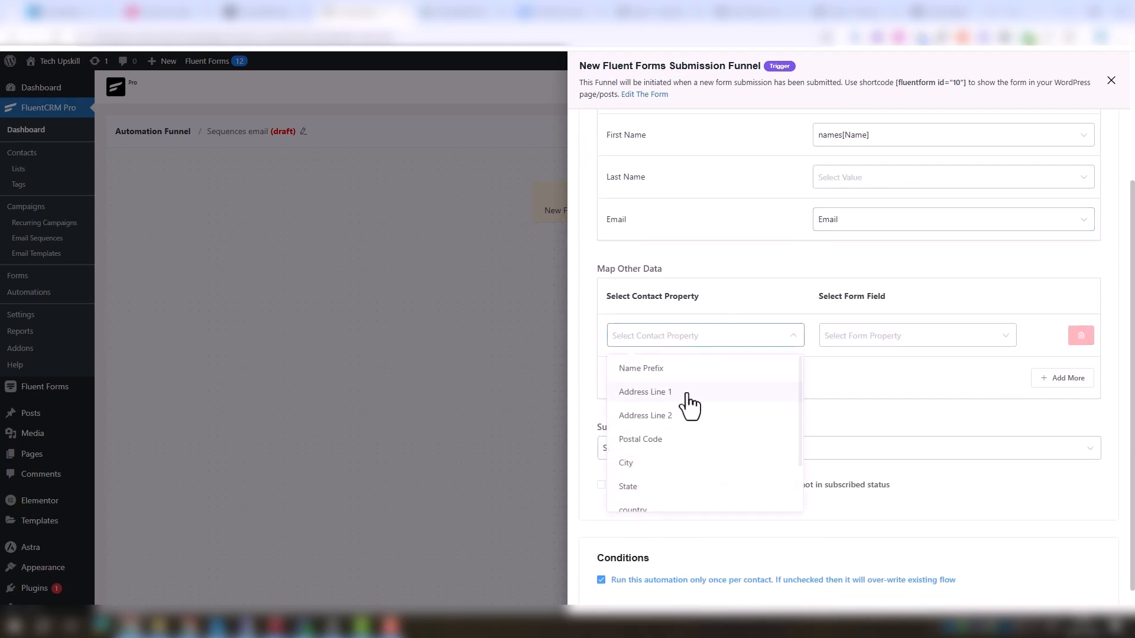
{"action": "scroll", "coordinate": [689, 414], "scroll_direction": "down", "scroll_amount": 2}
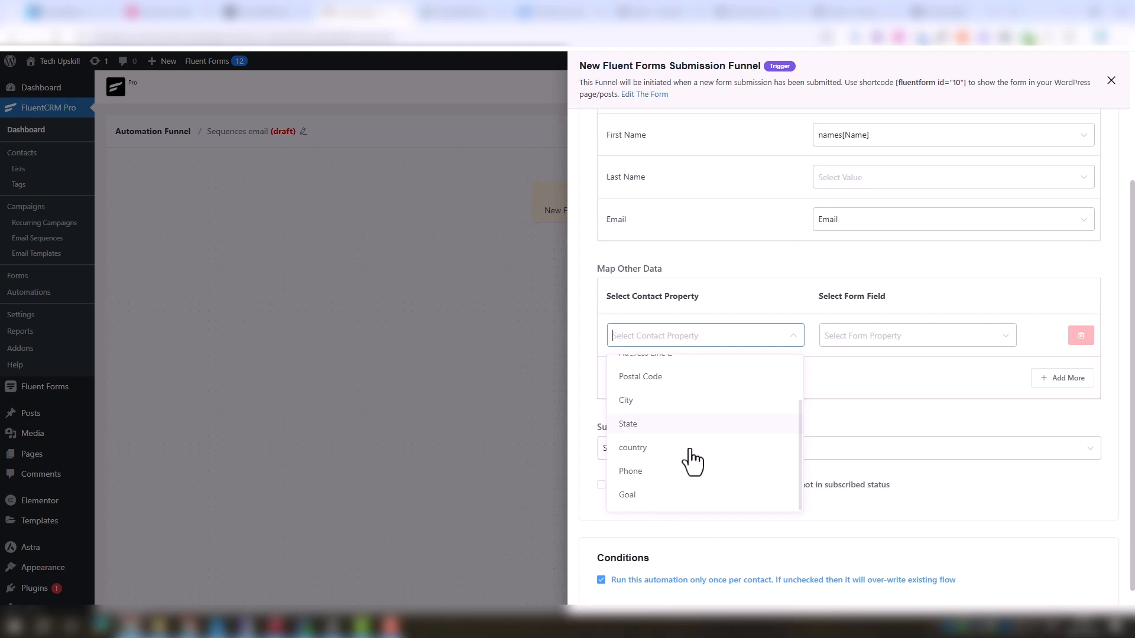
{"action": "left_click", "coordinate": [668, 499]}
{"action": "left_click", "coordinate": [849, 341]}
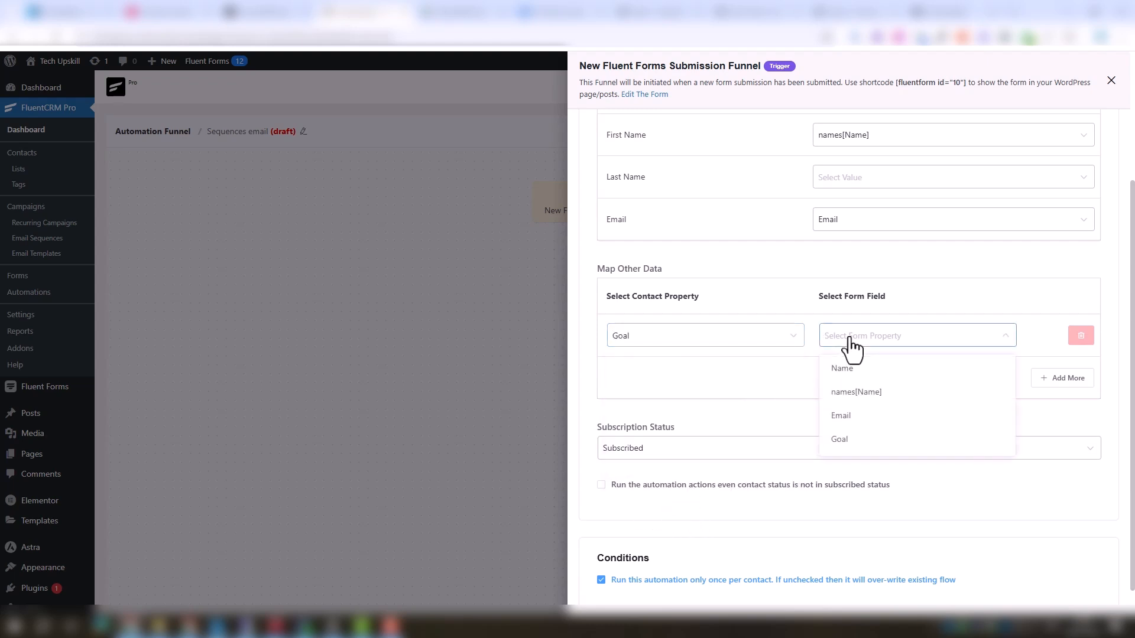
{"action": "left_click", "coordinate": [851, 441]}
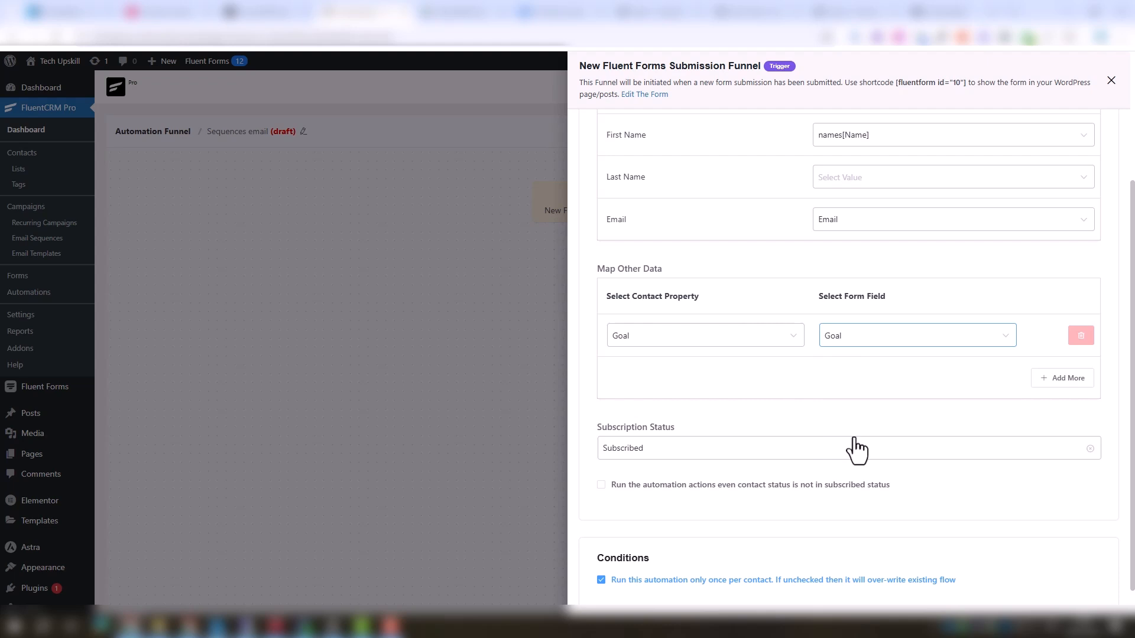
{"action": "scroll", "coordinate": [857, 450], "scroll_direction": "down", "scroll_amount": 1}
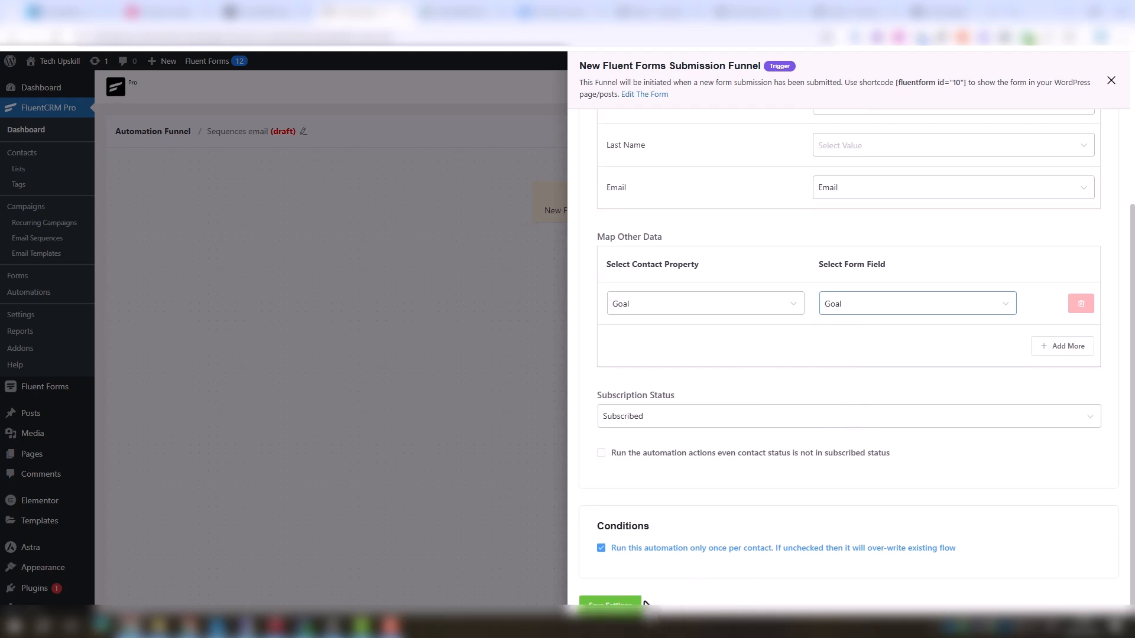
{"action": "left_click", "coordinate": [618, 603]}
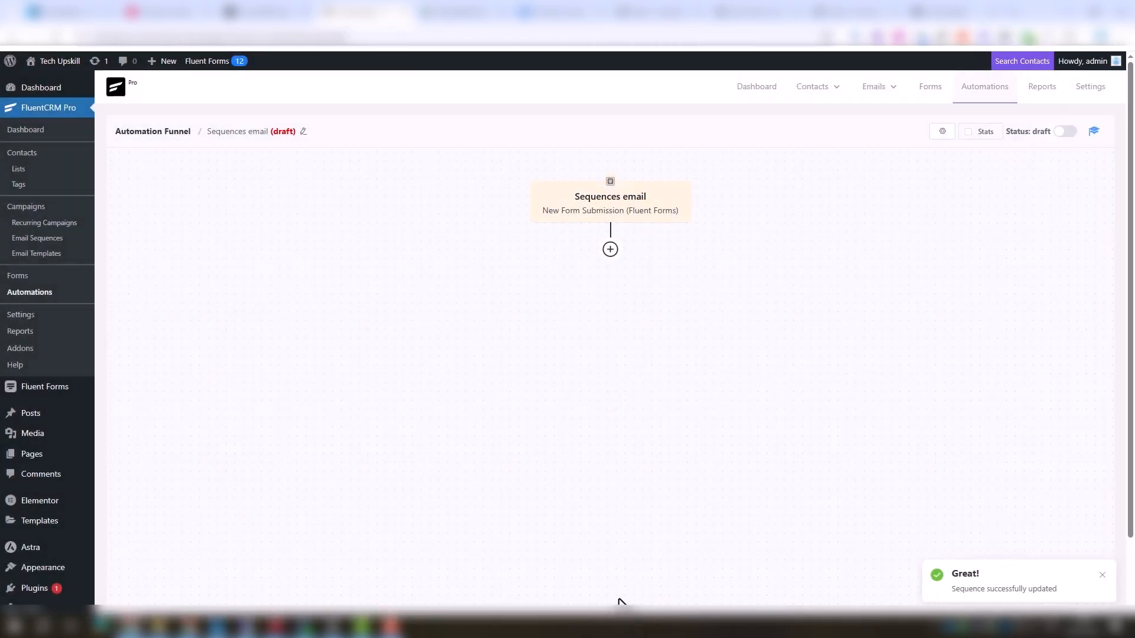
Add a Check Condition block labelled 'Check Condition if goal weight' testing whether Custom Fields / Goal is equal
{"action": "left_click", "coordinate": [610, 249]}
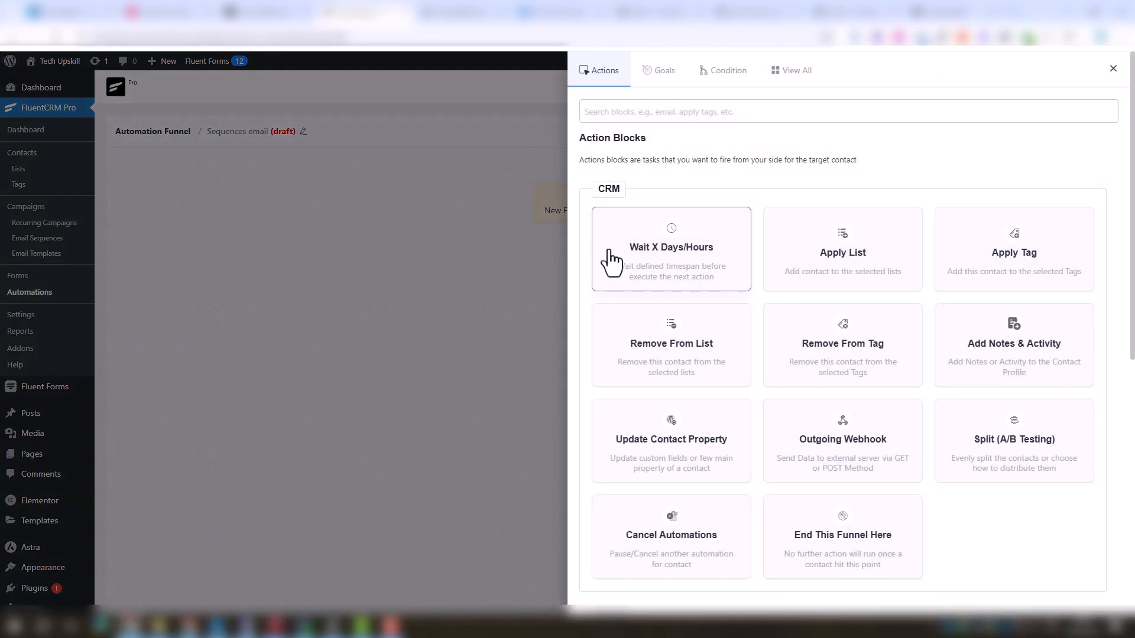
{"action": "left_click", "coordinate": [729, 73]}
{"action": "left_click", "coordinate": [689, 233]}
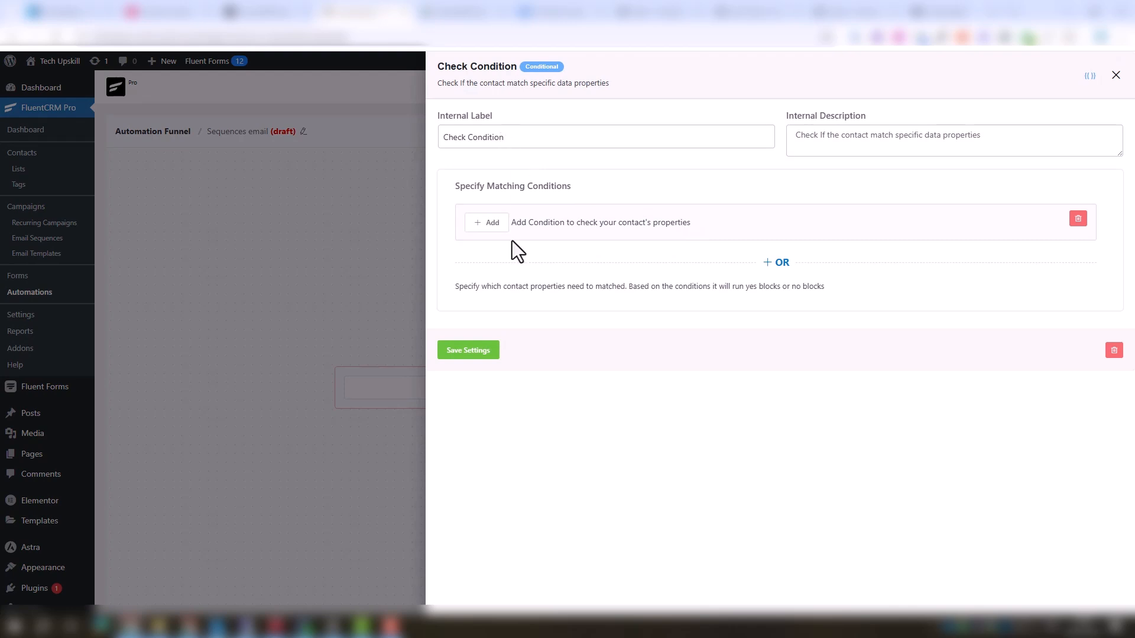
{"action": "left_click", "coordinate": [530, 139]}
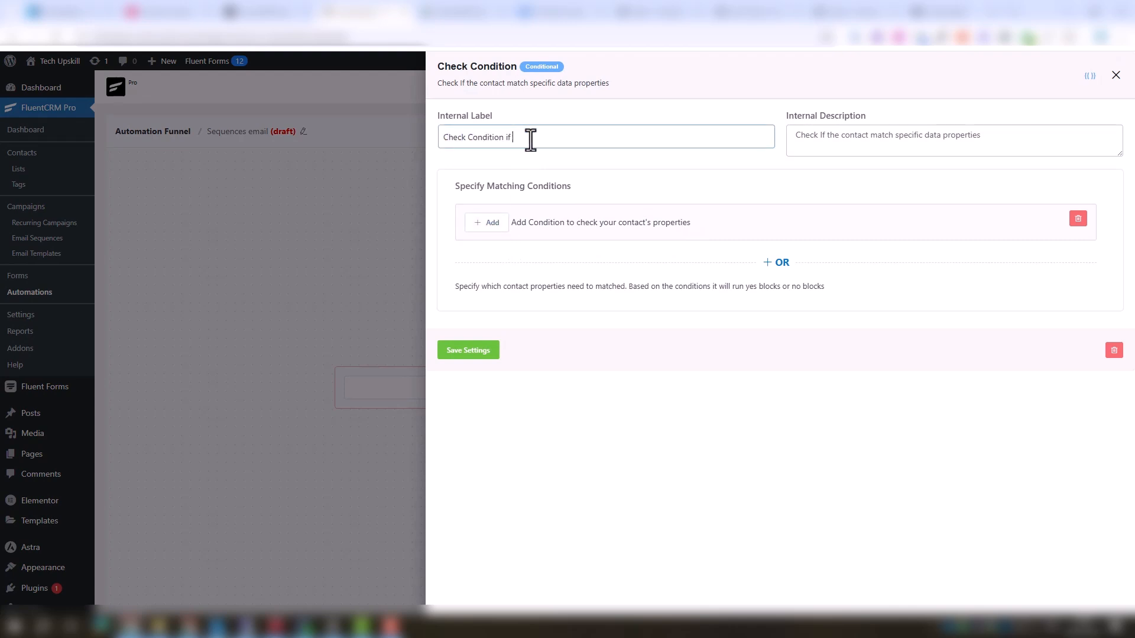
{"action": "left_click", "coordinate": [501, 231]}
{"action": "left_click", "coordinate": [619, 254]}
{"action": "left_click", "coordinate": [654, 189]}
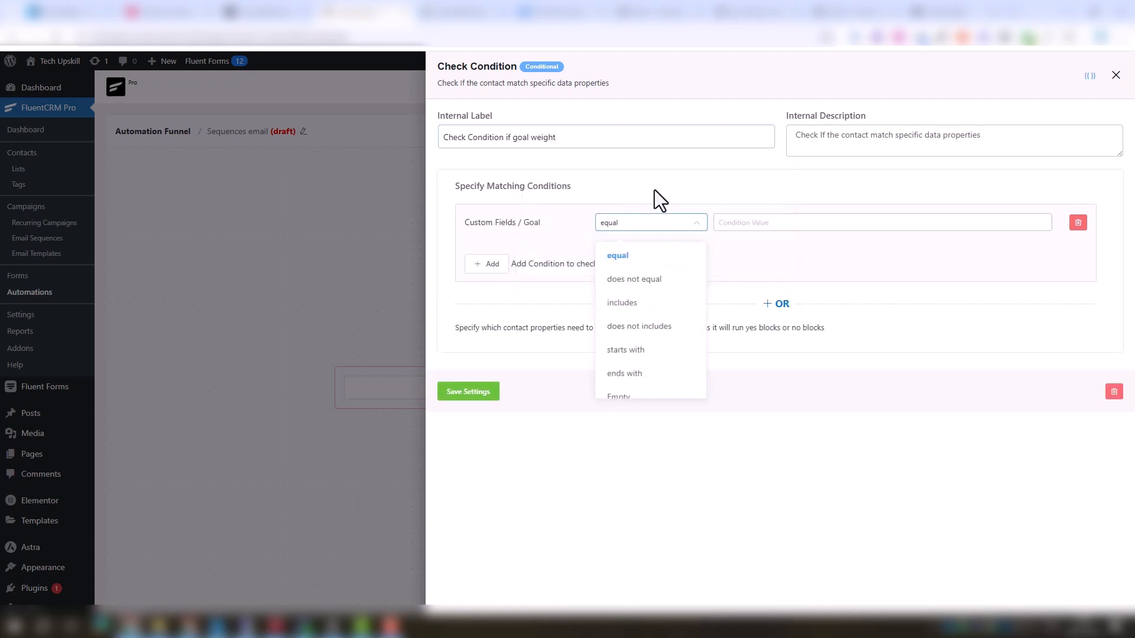
{"action": "left_click", "coordinate": [647, 253]}
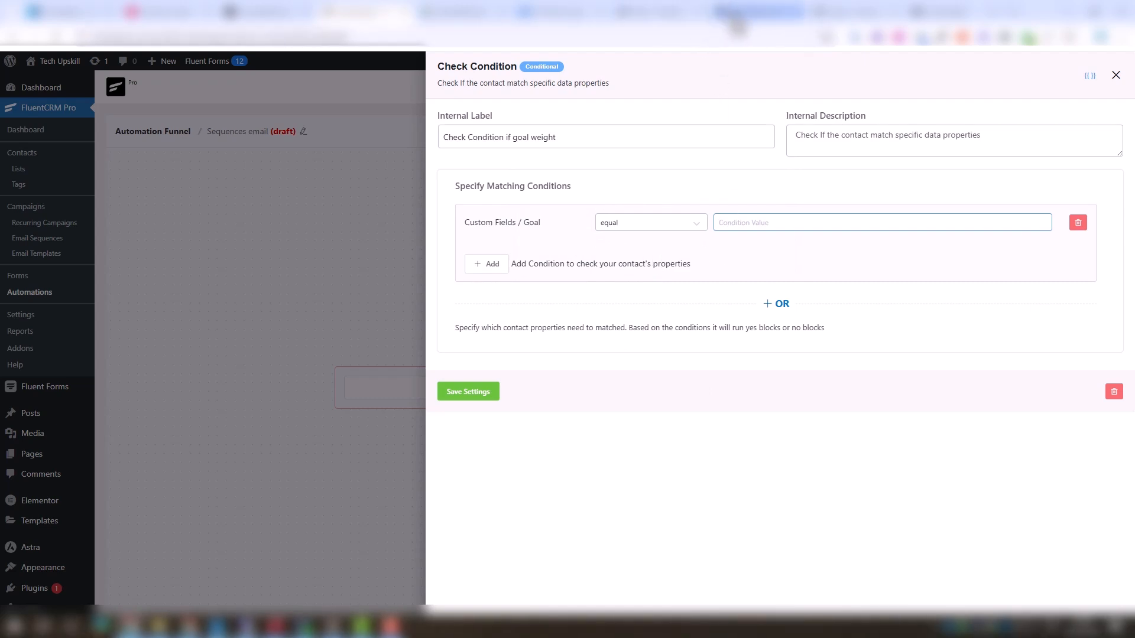
Set the condition value to Loss Weight, copied from the form's Goal options, and save the condition
{"action": "mouse_move", "coordinate": [739, 27]}
{"action": "left_click", "coordinate": [656, 15]}
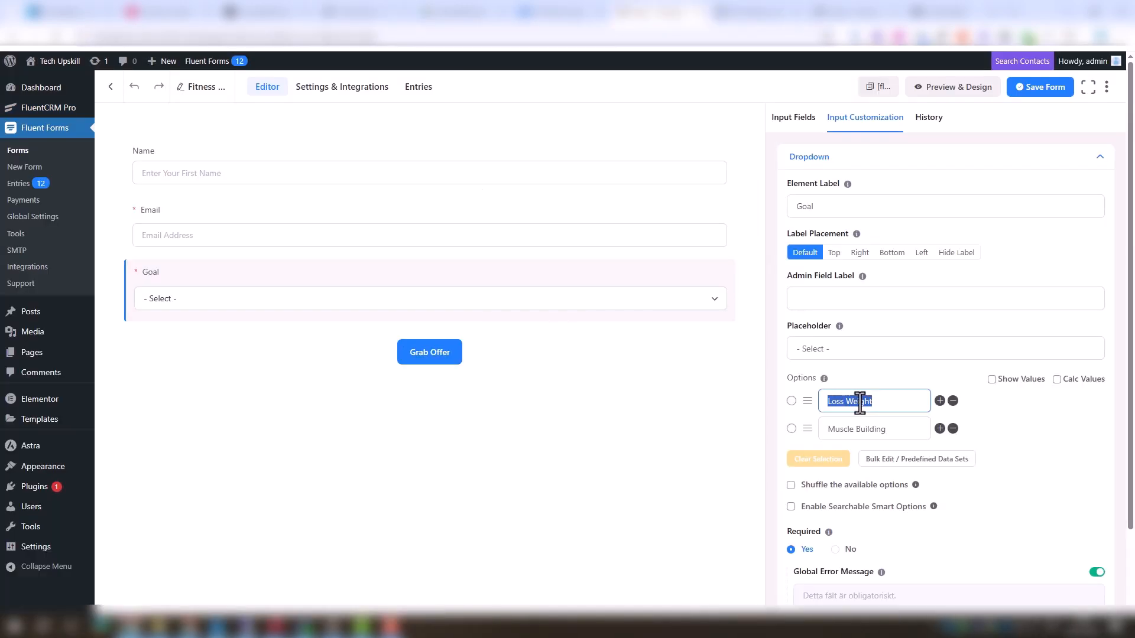
{"action": "left_click", "coordinate": [386, 20]}
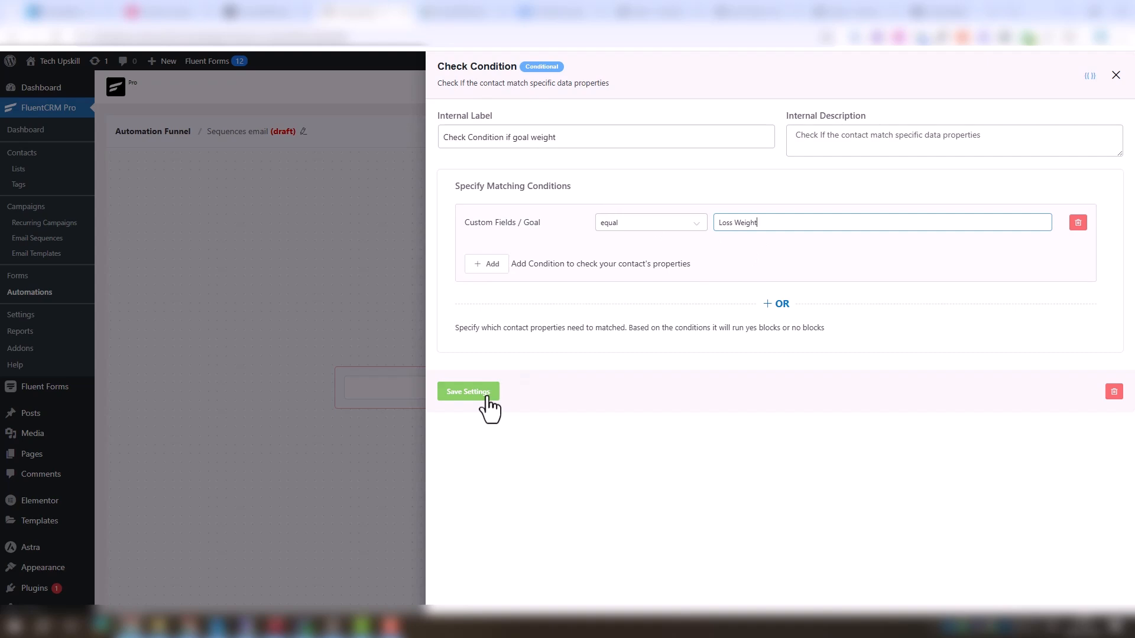
{"action": "left_click", "coordinate": [468, 392]}
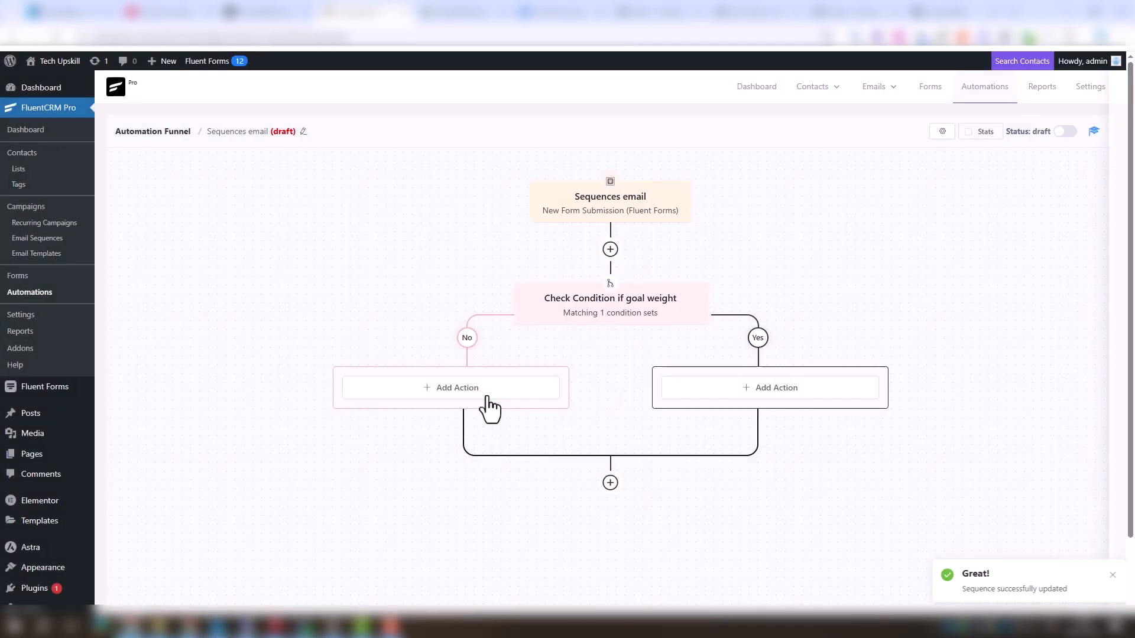
On the Yes branch, add an Apply List action labelled 'Apply List Loss Weight' with a new Loss Weight list, and save
{"action": "left_click", "coordinate": [808, 400]}
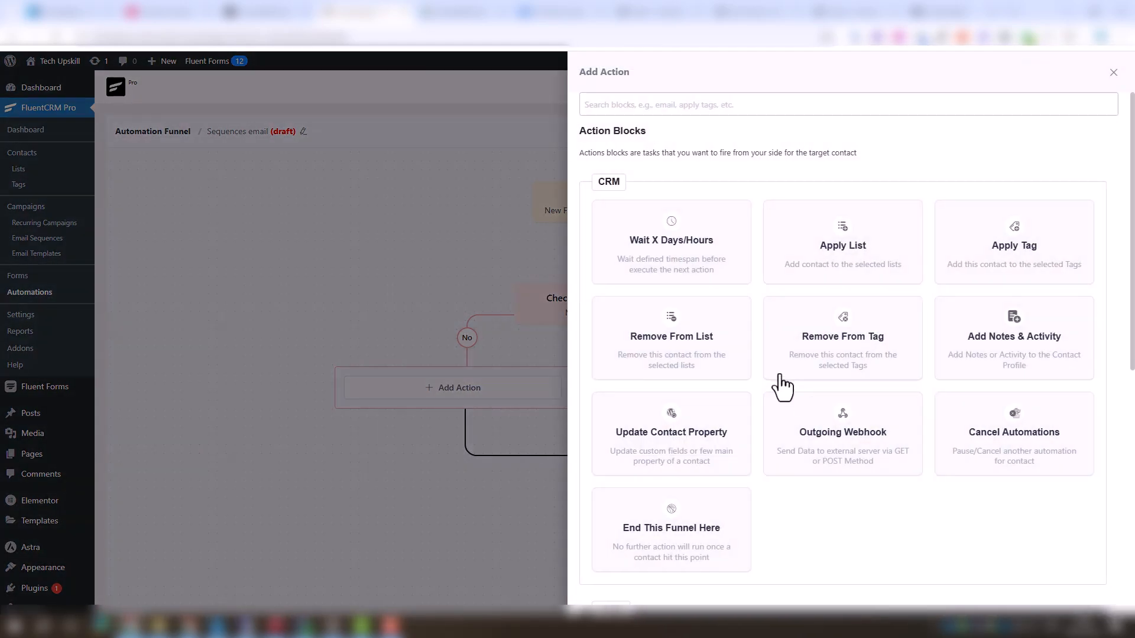
{"action": "scroll", "coordinate": [780, 386], "scroll_direction": "down", "scroll_amount": 1}
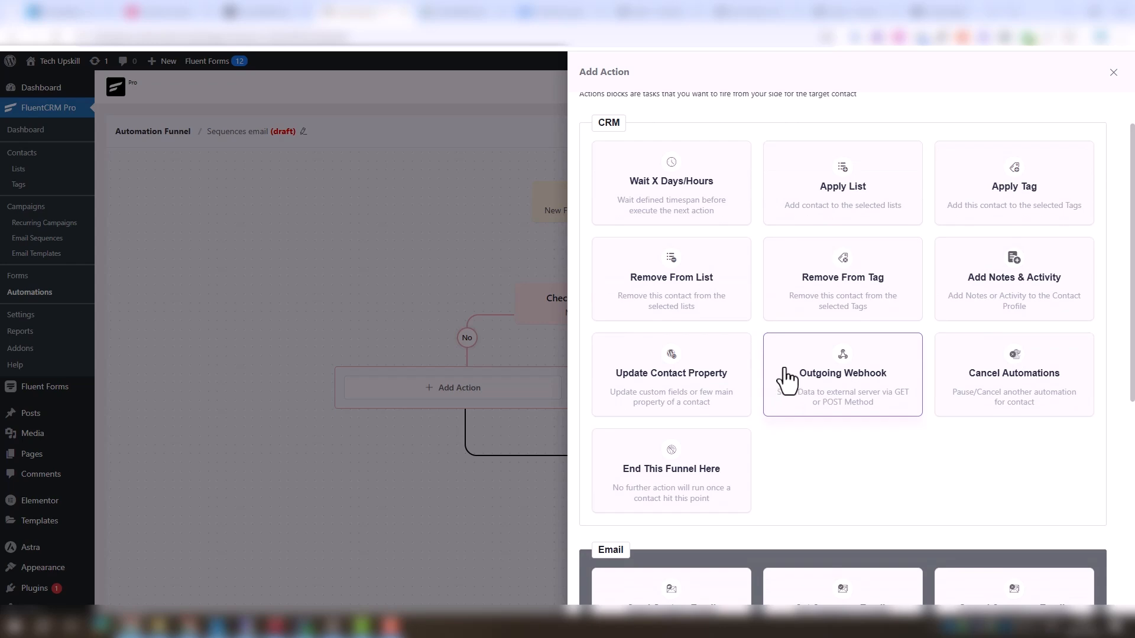
{"action": "left_click", "coordinate": [850, 218]}
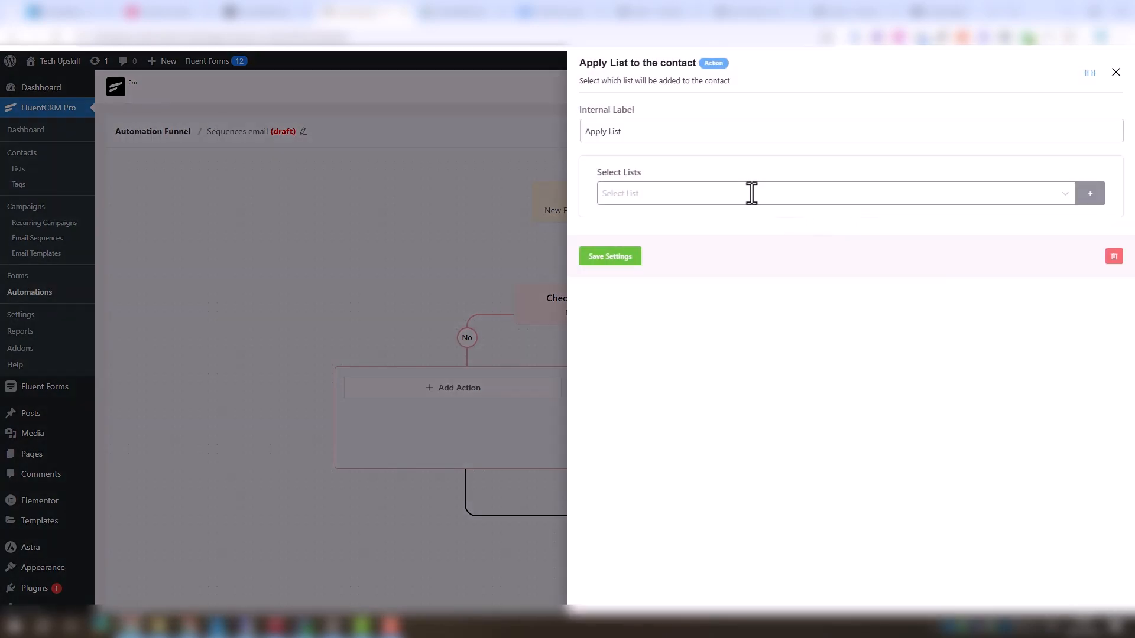
{"action": "left_click", "coordinate": [1096, 196]}
{"action": "left_click", "coordinate": [970, 193]}
{"action": "type", "text": "Loss Weight"}
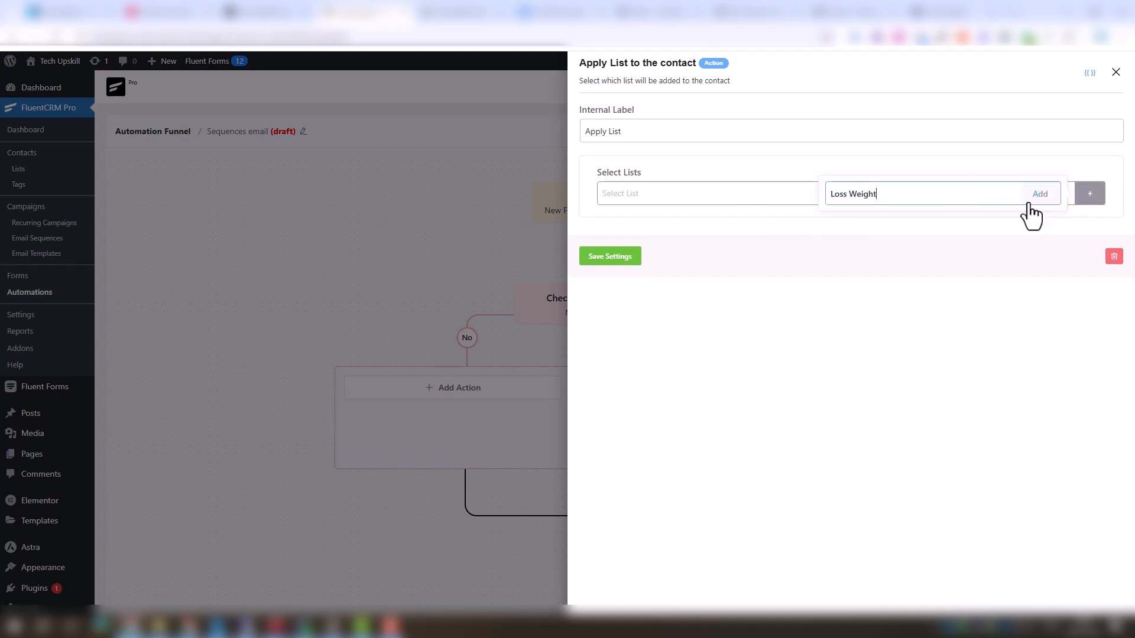
{"action": "left_click", "coordinate": [682, 133]}
{"action": "type", "text": "Loss Weight"}
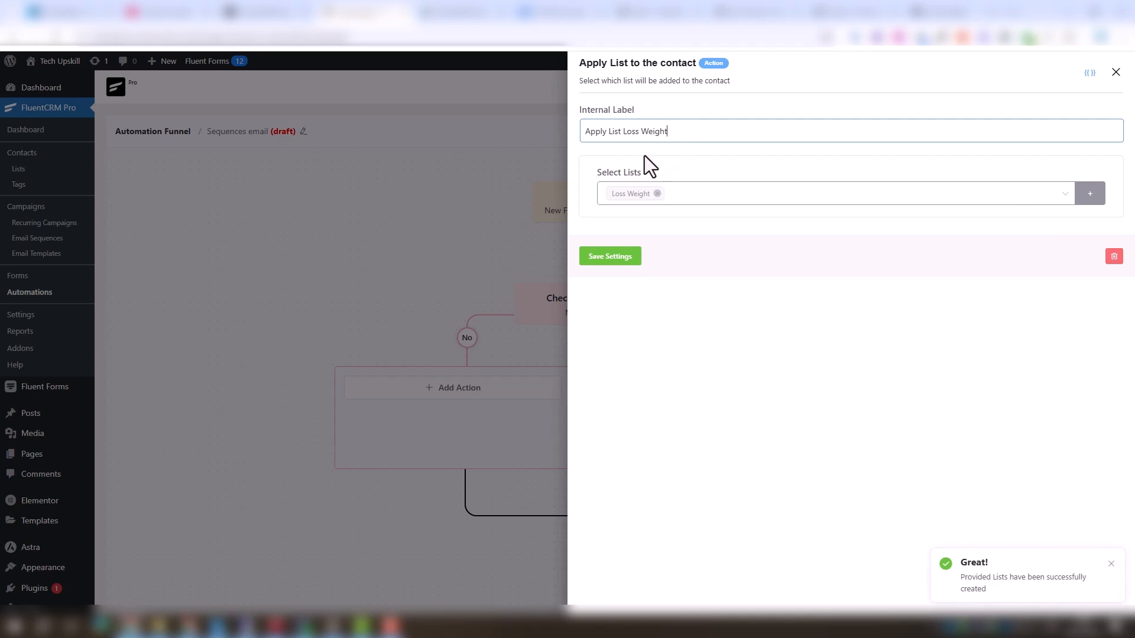
{"action": "left_click", "coordinate": [615, 259]}
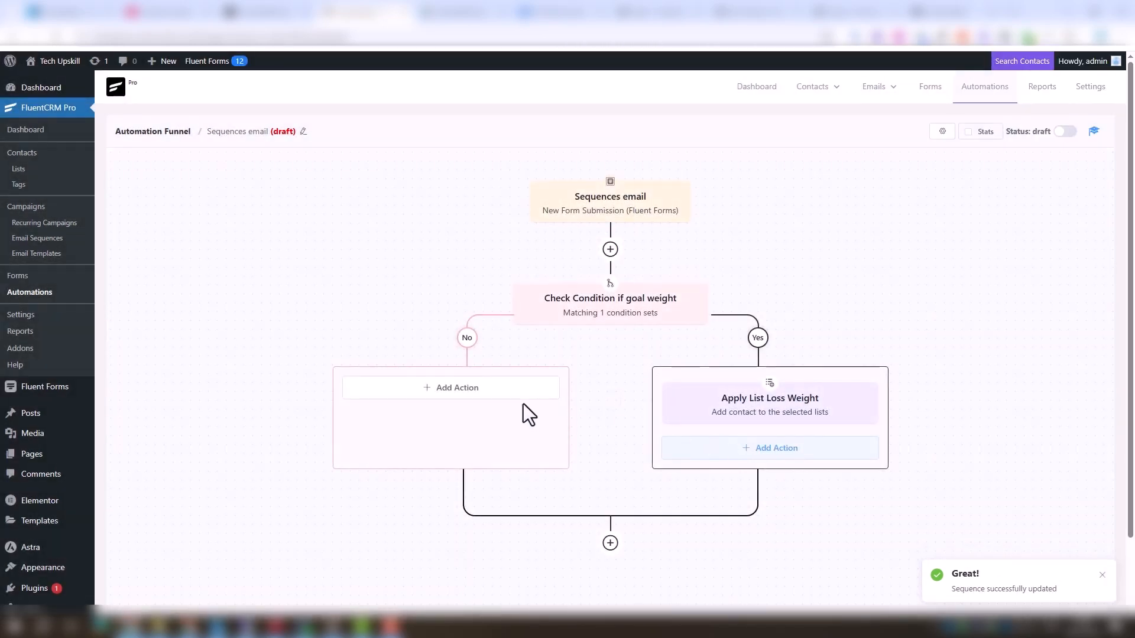
On the No branch, add an Apply List action labelled 'Apply List Muscle Building' with a new Muscle Building list, and save
{"action": "left_click", "coordinate": [478, 396]}
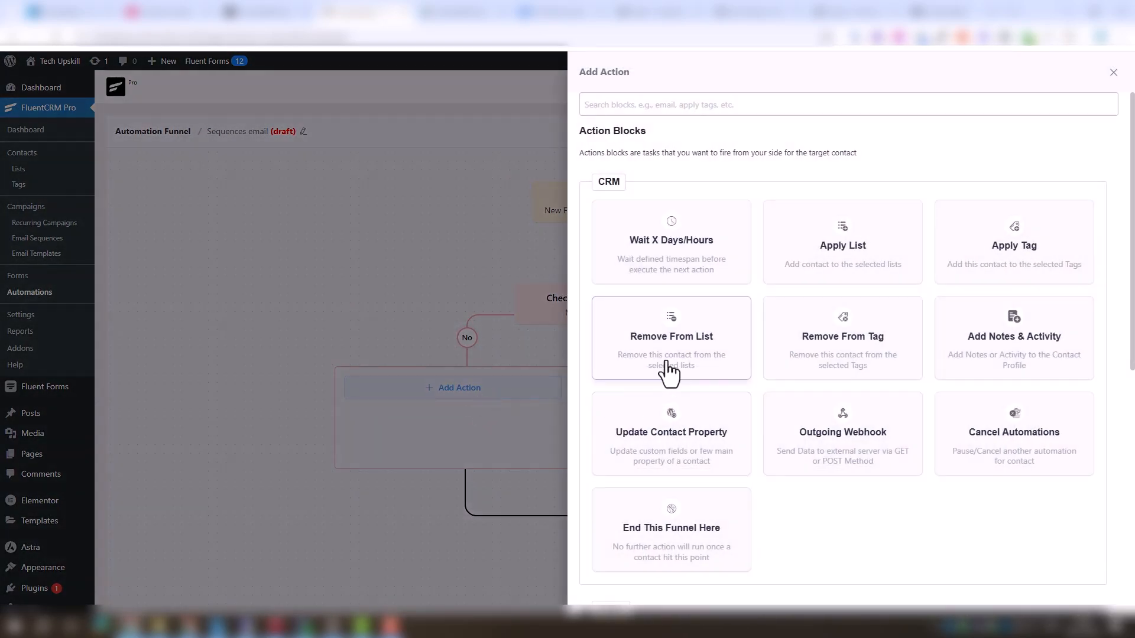
{"action": "left_click", "coordinate": [822, 230]}
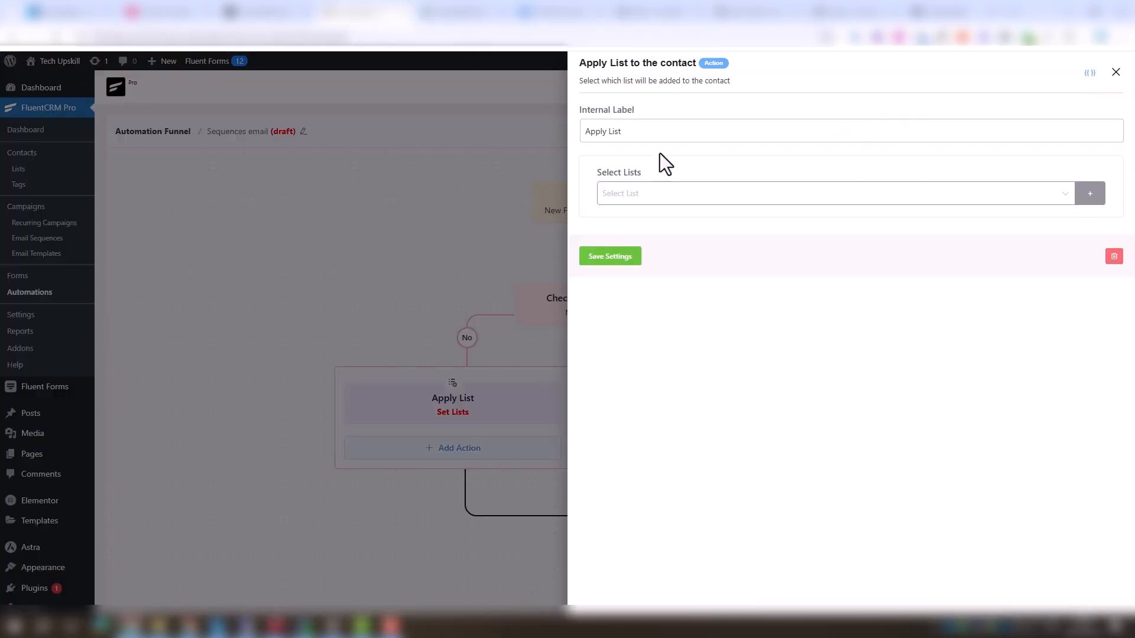
{"action": "left_click", "coordinate": [656, 133]}
{"action": "type", "text": "Muscle Building"}
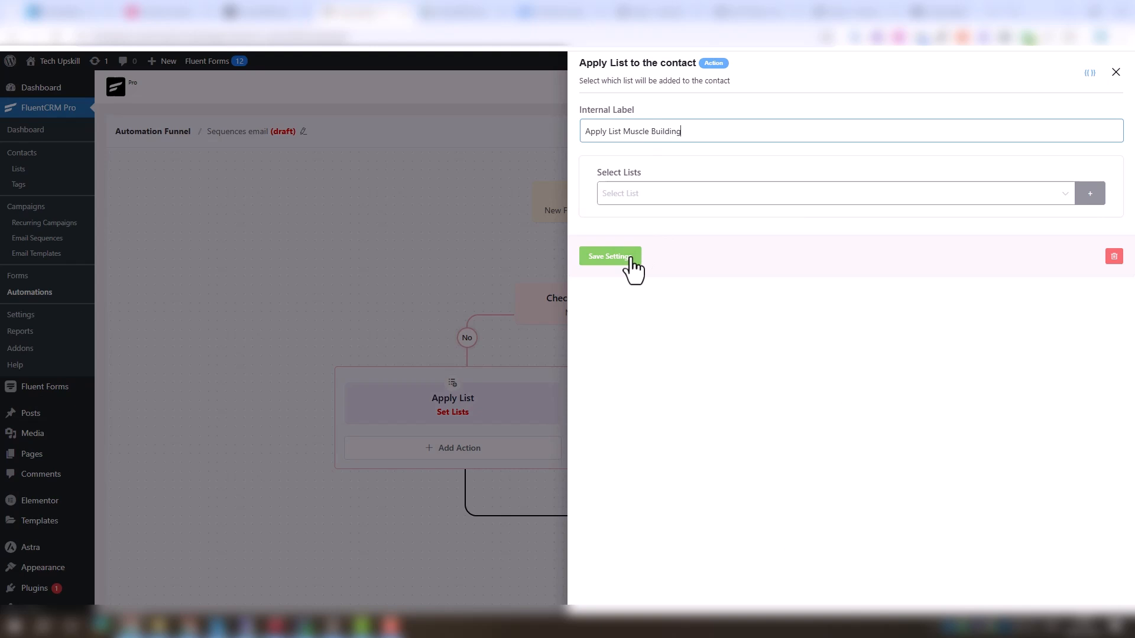
{"action": "left_click", "coordinate": [1064, 197]}
{"action": "left_click", "coordinate": [1091, 195]}
{"action": "left_click", "coordinate": [1000, 194]}
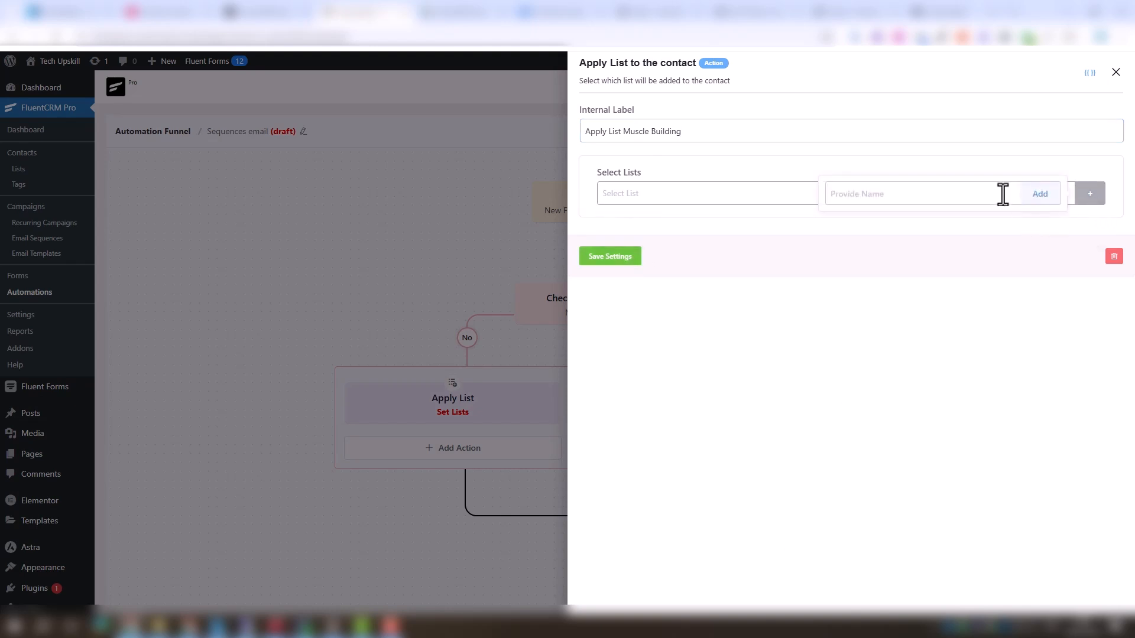
{"action": "type", "text": "Muscle Building"}
{"action": "left_click", "coordinate": [1039, 195]}
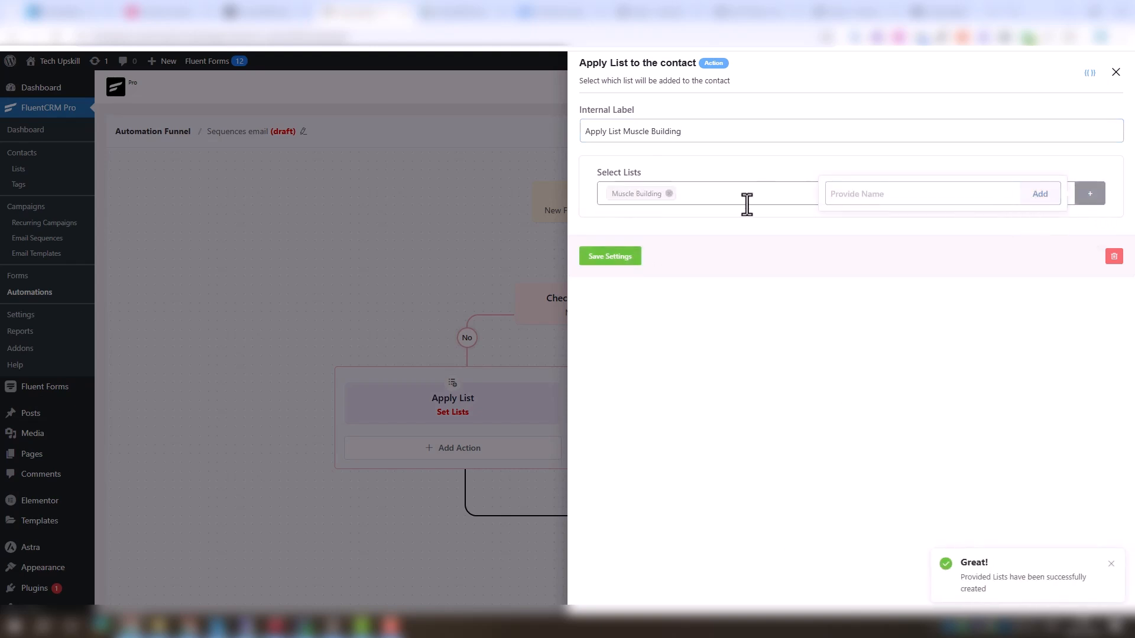
{"action": "left_click", "coordinate": [612, 259]}
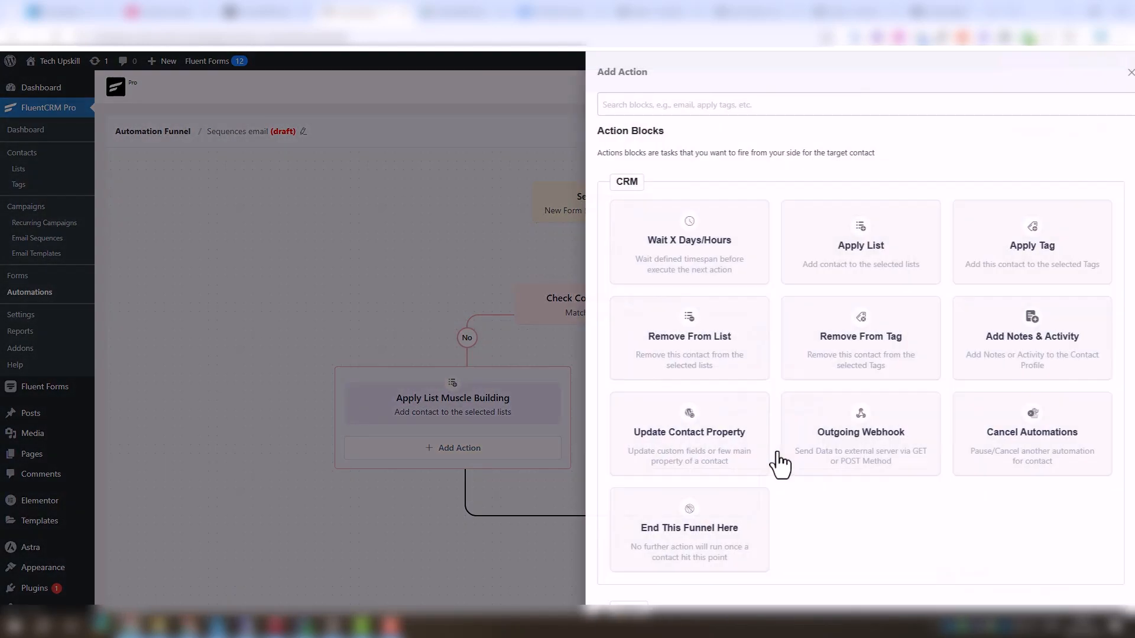
Below Apply List Loss Weight on the Yes branch, add a Set Sequence Emails action using the Weight Loss 7days sequence, and save
{"action": "left_click", "coordinate": [772, 451]}
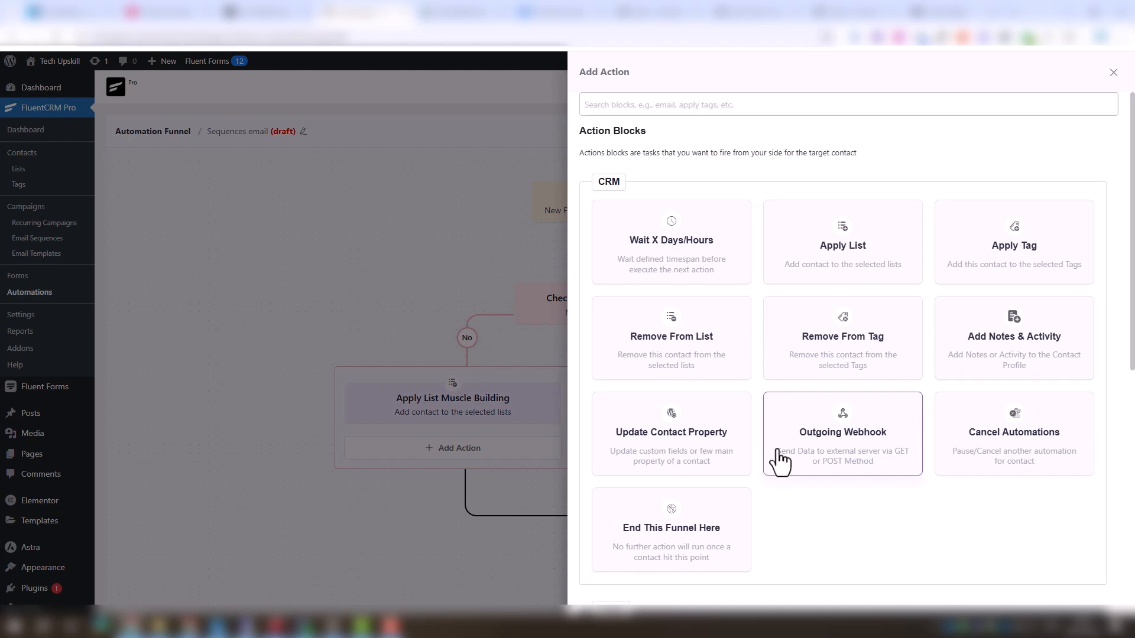
{"action": "scroll", "coordinate": [777, 450], "scroll_direction": "down", "scroll_amount": 5}
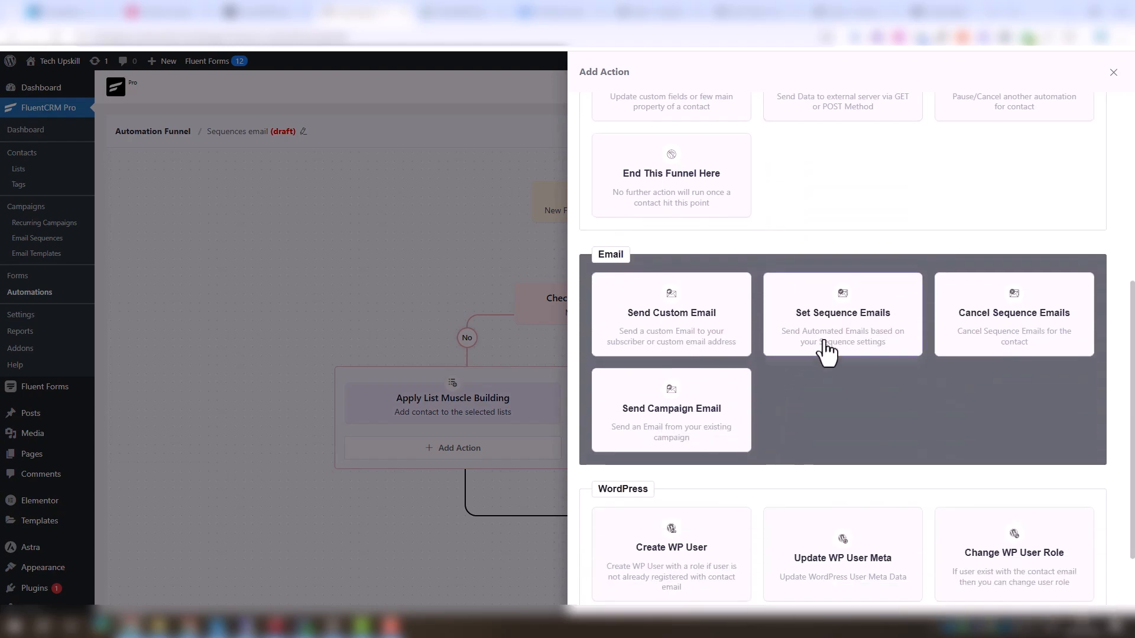
{"action": "left_click", "coordinate": [830, 340]}
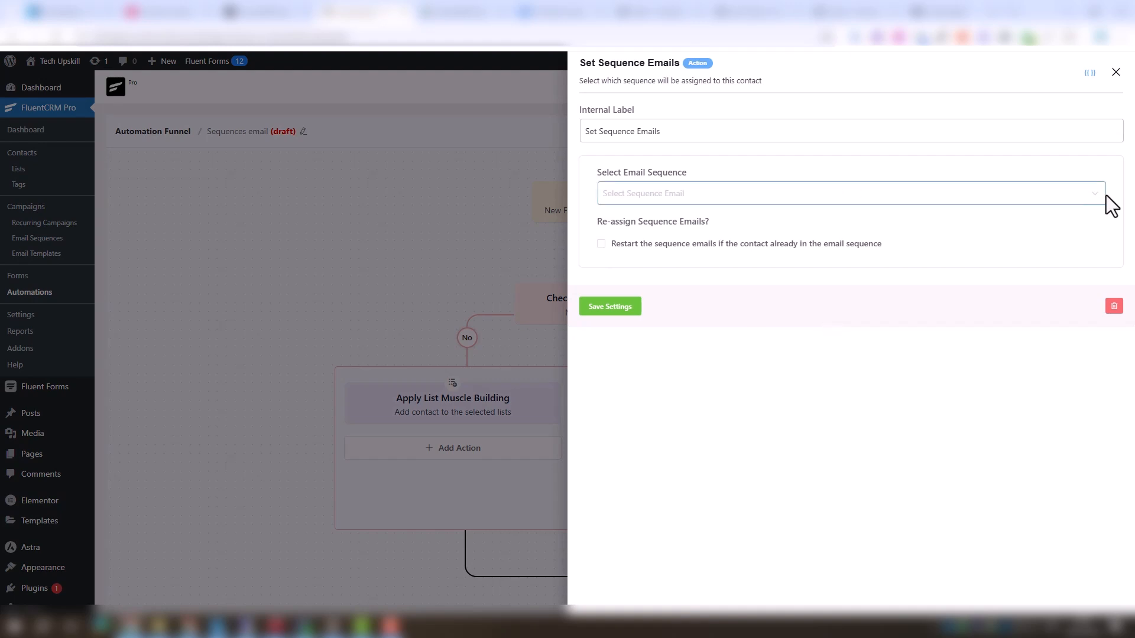
{"action": "left_click", "coordinate": [1101, 197]}
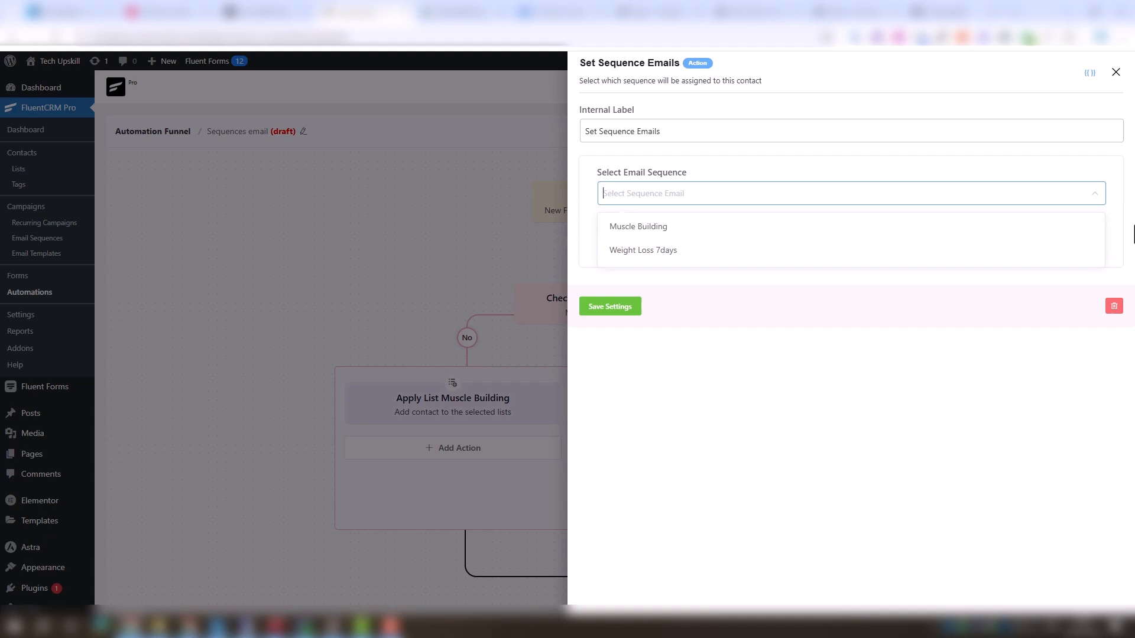
{"action": "left_click", "coordinate": [634, 251]}
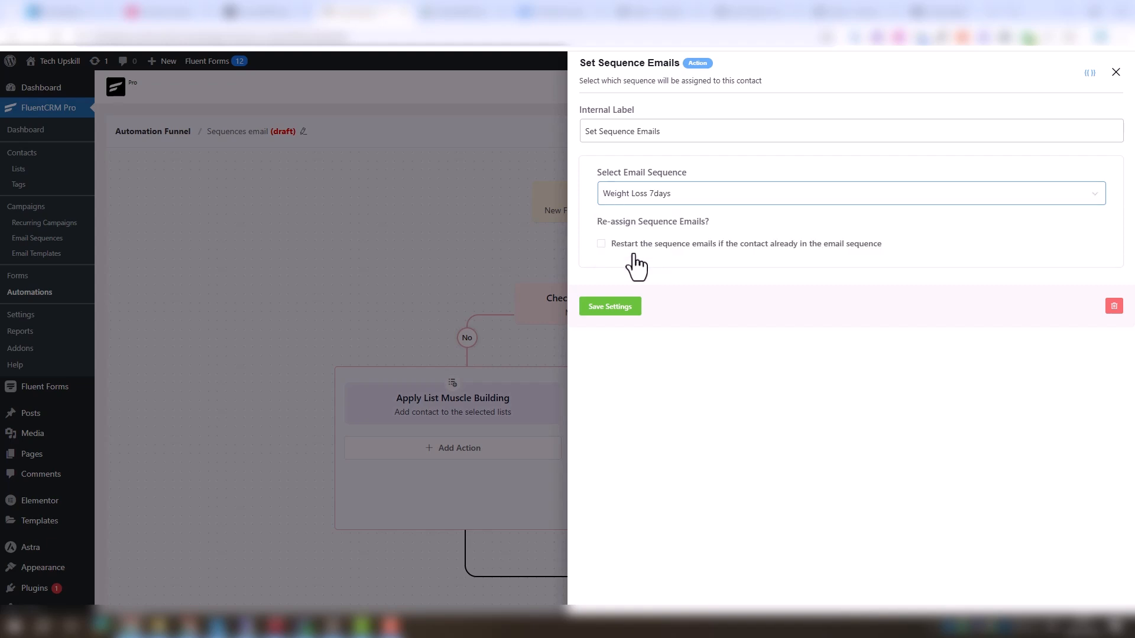
{"action": "left_click", "coordinate": [625, 307]}
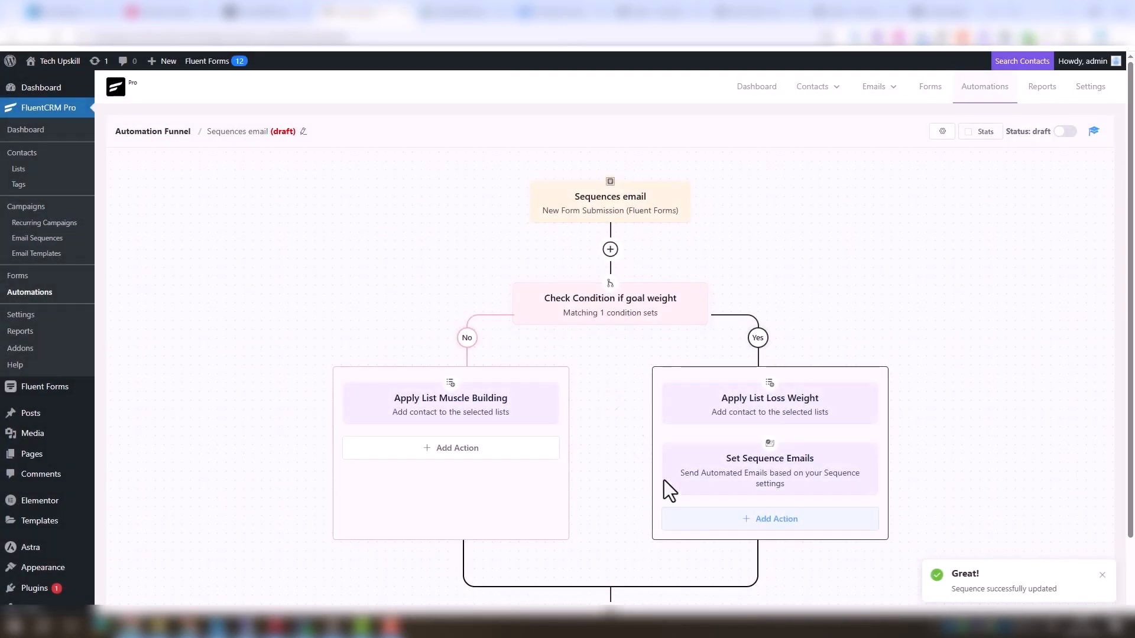
Below Apply List Muscle Building on the No branch, add a Set Sequence Emails action using the Muscle Building sequence, and save
{"action": "left_click", "coordinate": [470, 457]}
{"action": "scroll", "coordinate": [709, 544], "scroll_direction": "down", "scroll_amount": 3}
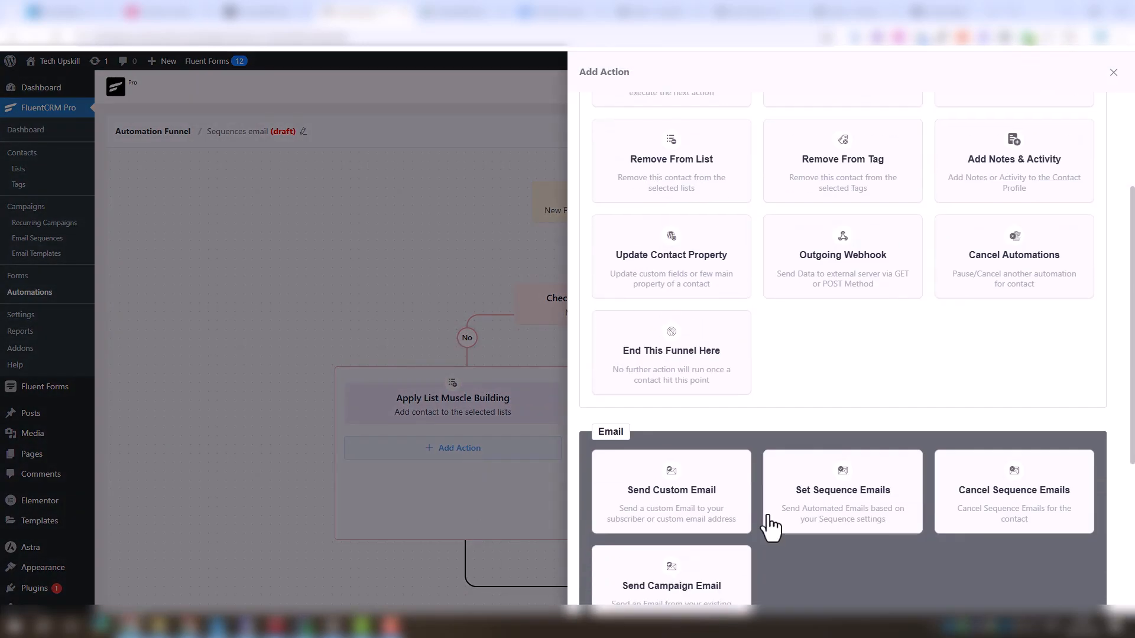
{"action": "left_click", "coordinate": [807, 520]}
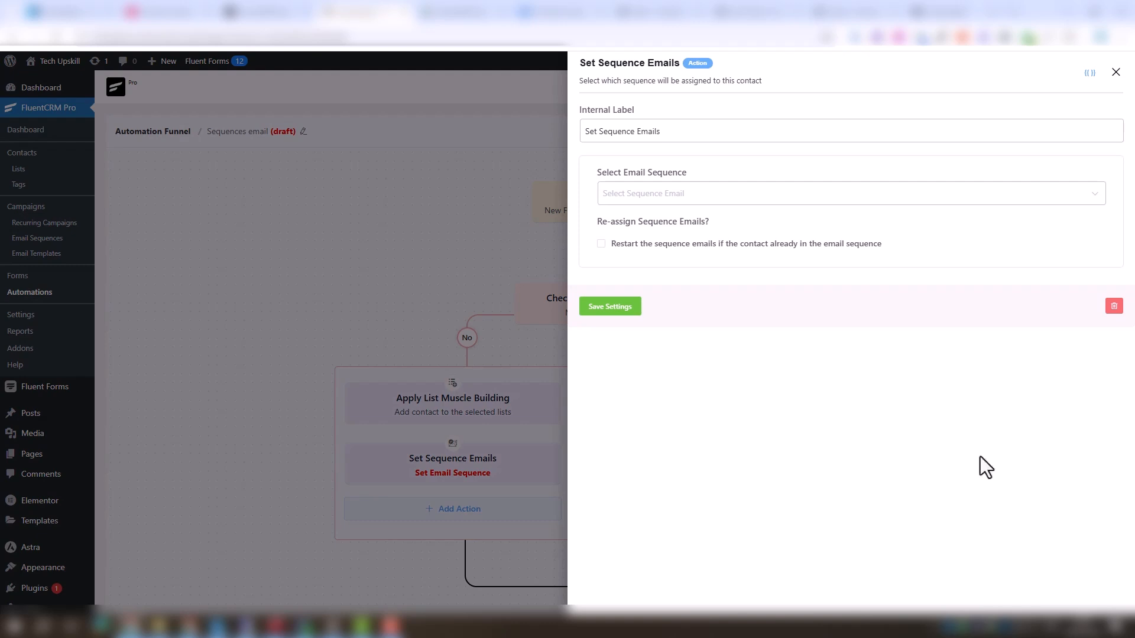
{"action": "left_click", "coordinate": [1103, 199]}
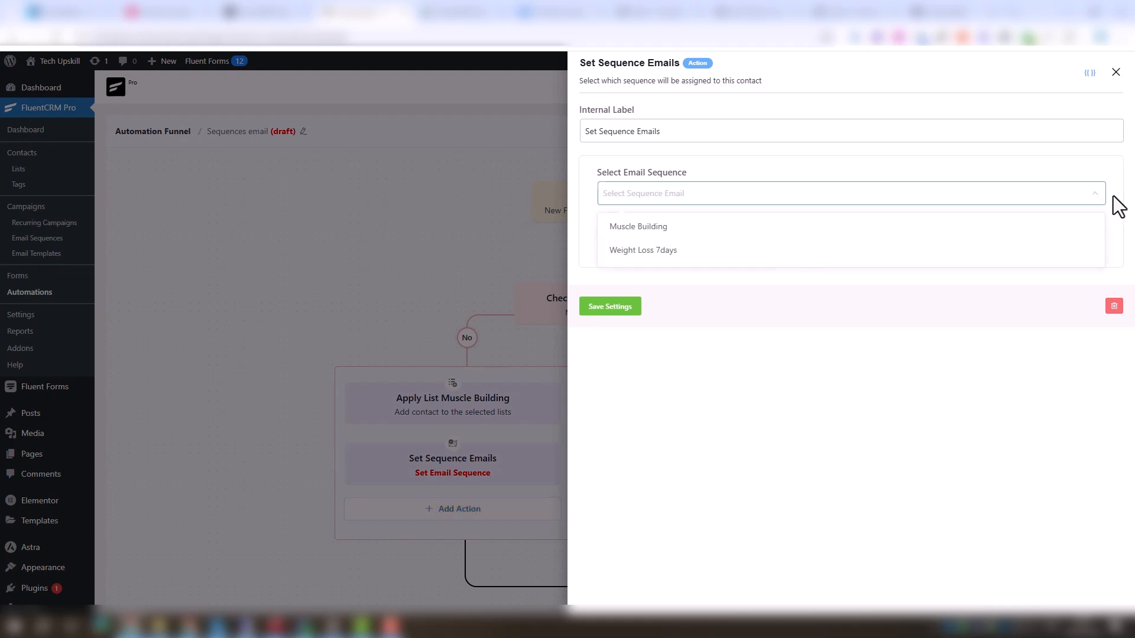
{"action": "left_click", "coordinate": [716, 227]}
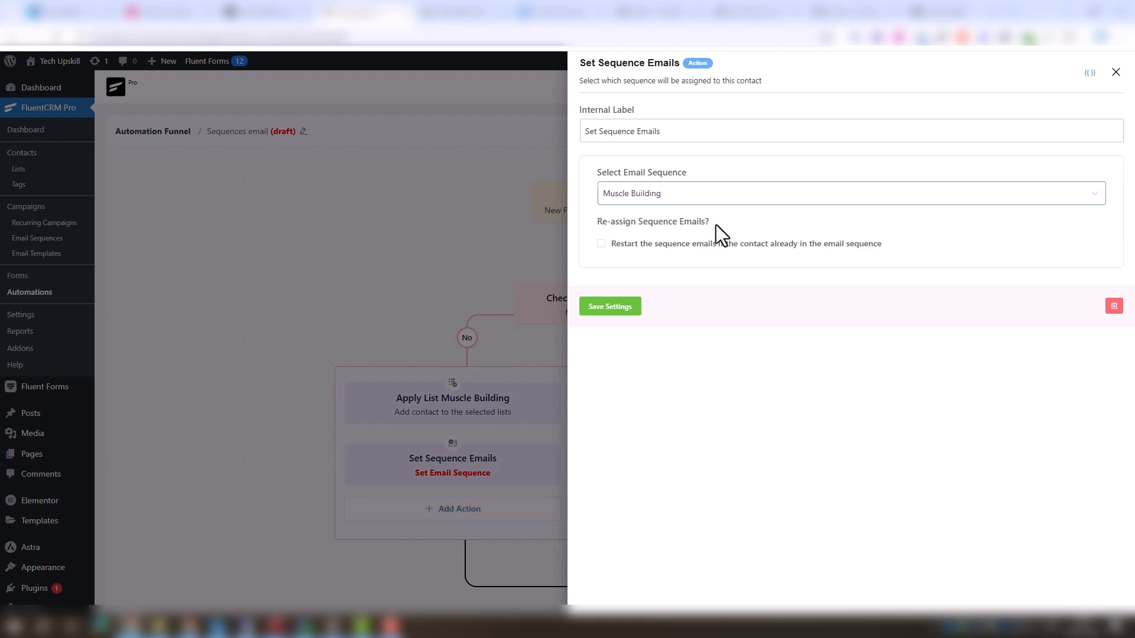
{"action": "left_click", "coordinate": [616, 310]}
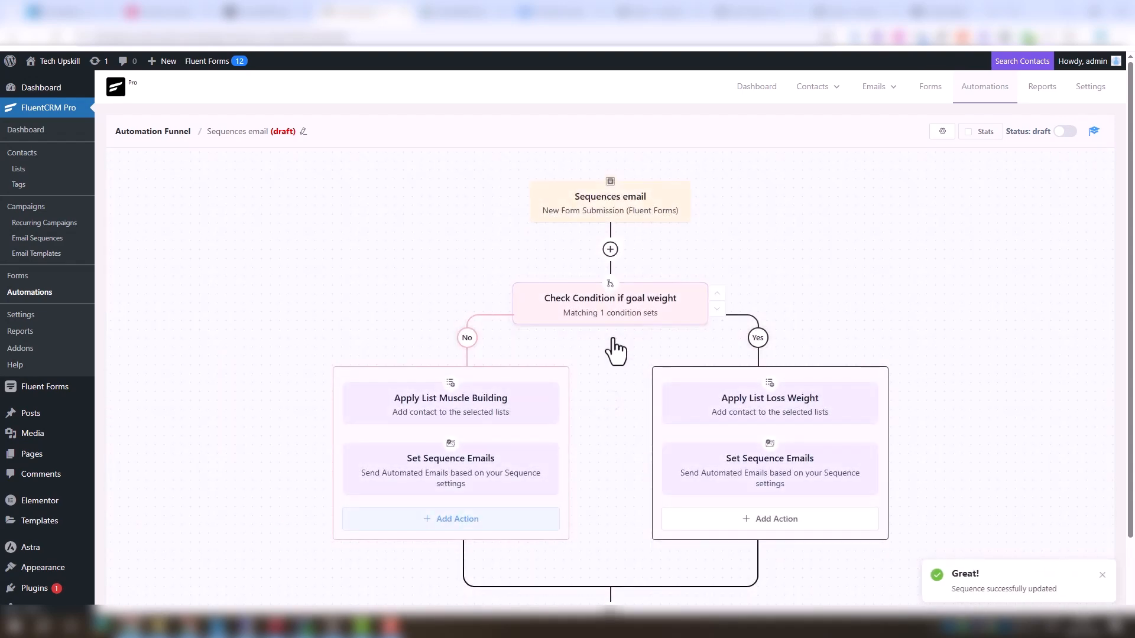
Add an End This Funnel Here action after the two branches and save its settings
{"action": "scroll", "coordinate": [613, 355], "scroll_direction": "down", "scroll_amount": 2}
{"action": "left_click", "coordinate": [612, 533]}
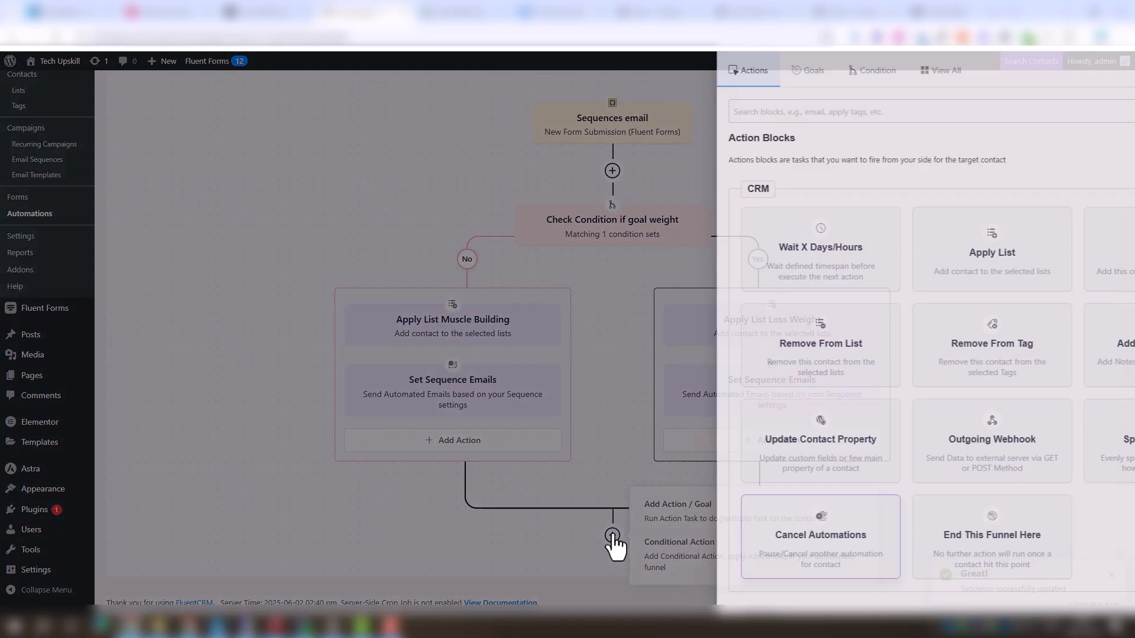
{"action": "scroll", "coordinate": [638, 534], "scroll_direction": "down", "scroll_amount": 4}
{"action": "scroll", "coordinate": [646, 532], "scroll_direction": "up", "scroll_amount": 1}
{"action": "left_click", "coordinate": [879, 384]}
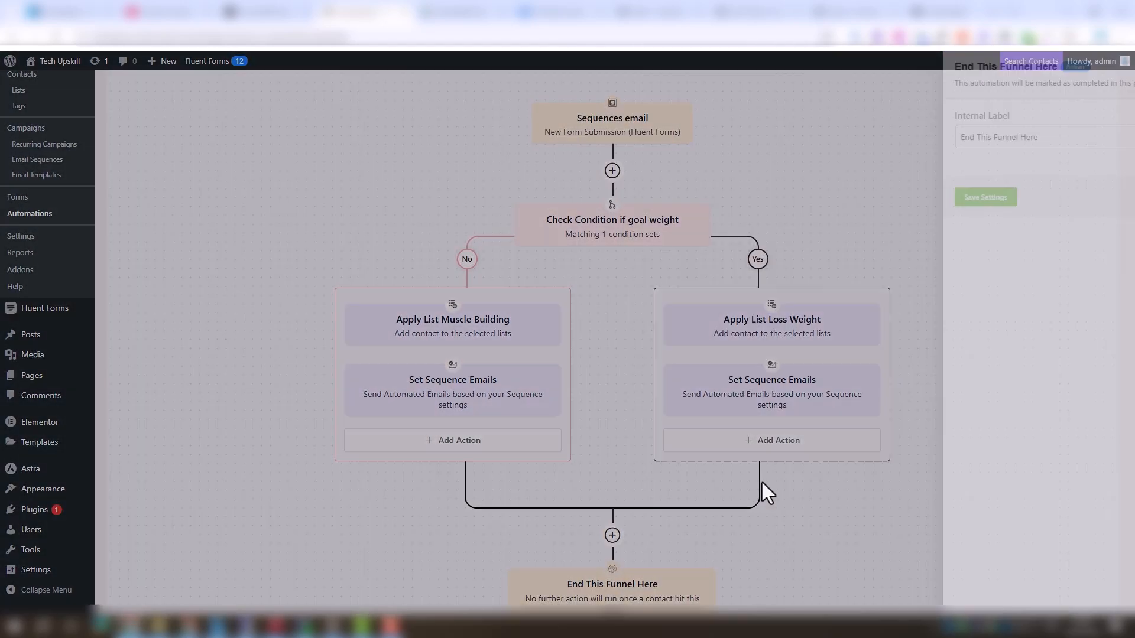
{"action": "left_click", "coordinate": [630, 197]}
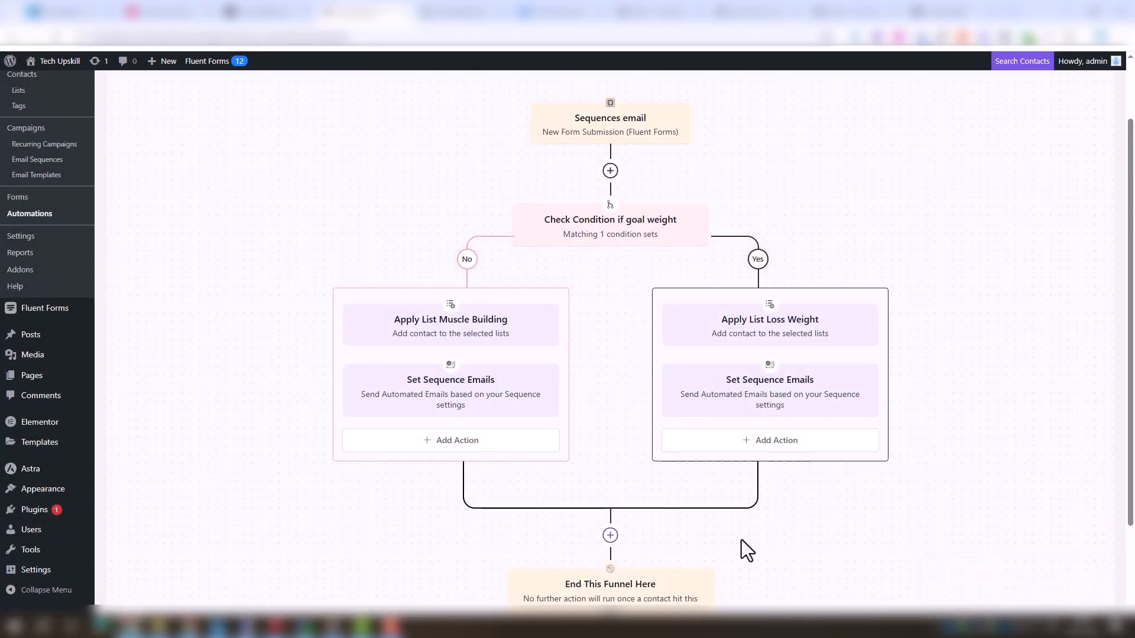
Switch the automation's status from draft to published
{"action": "scroll", "coordinate": [741, 540], "scroll_direction": "down", "scroll_amount": 1}
{"action": "scroll", "coordinate": [741, 540], "scroll_direction": "up", "scroll_amount": 2}
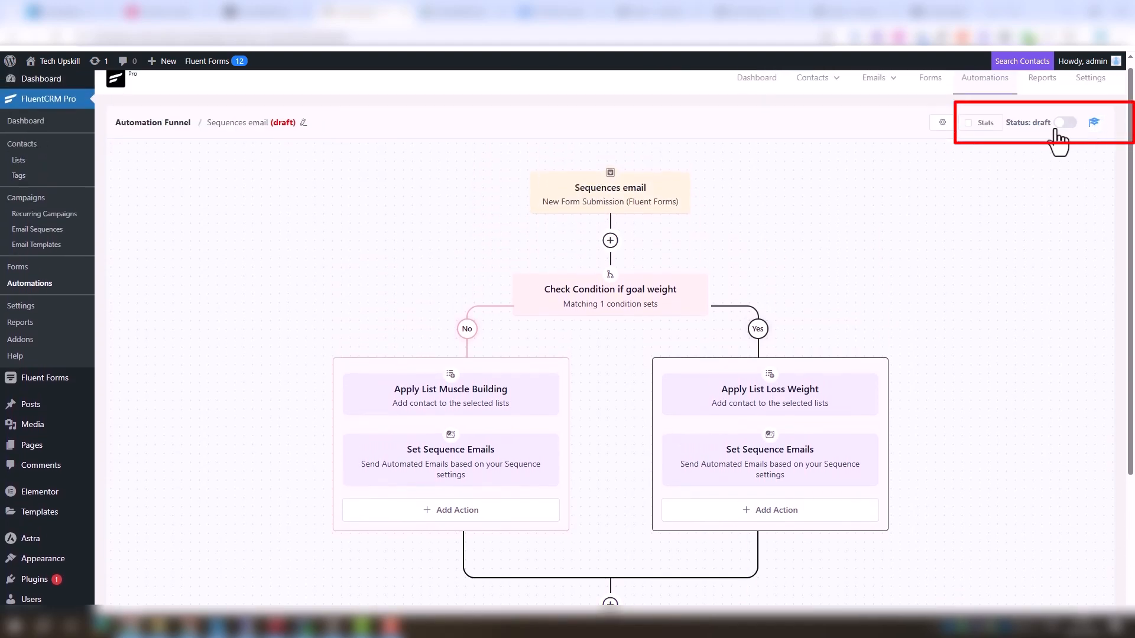
{"action": "left_click", "coordinate": [1064, 124]}
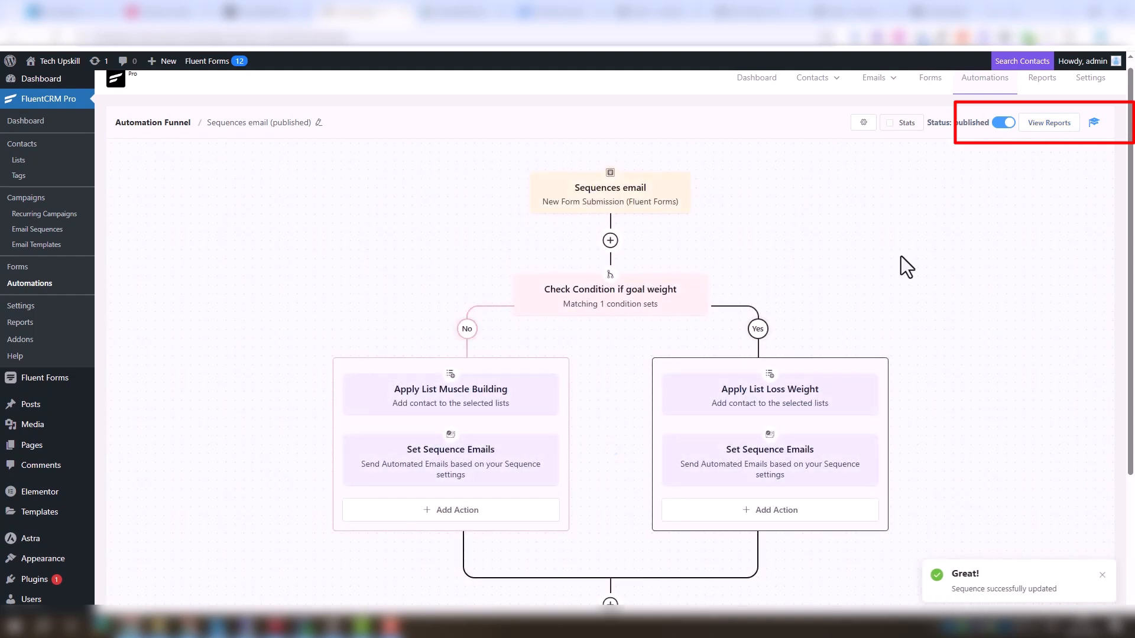
On the landing page, submit the opt-in form with a first name, the pasted temporary e-mail address and Goal Loss Weight
{"action": "left_click", "coordinate": [851, 12]}
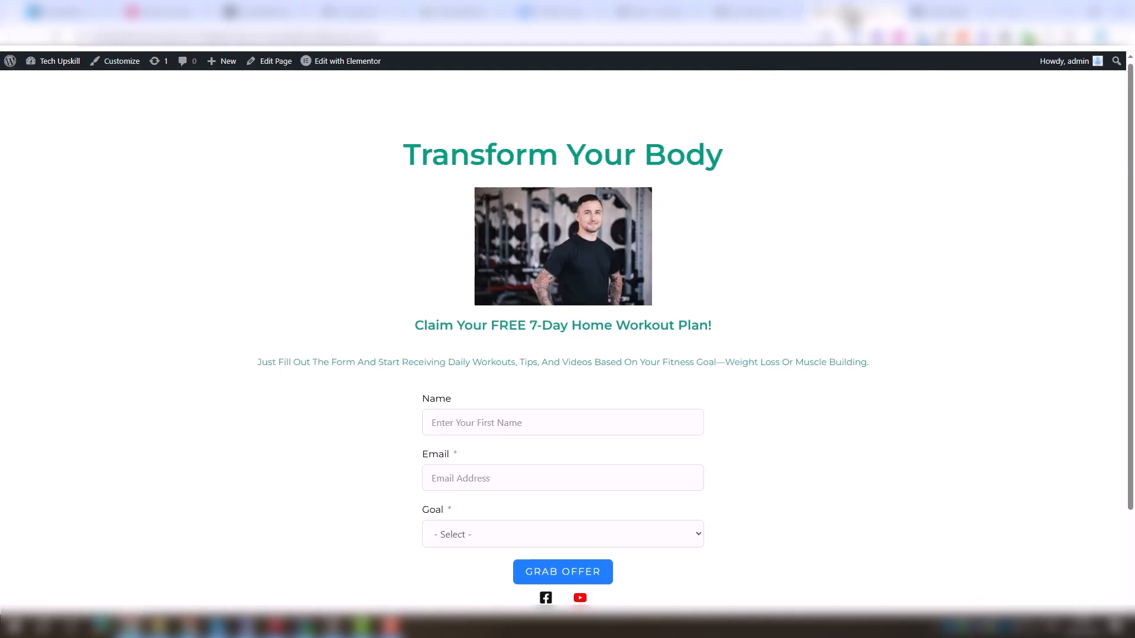
{"action": "scroll", "coordinate": [698, 366], "scroll_direction": "down", "scroll_amount": 1}
{"action": "left_click", "coordinate": [698, 366]}
{"action": "type", "text": "Pami"}
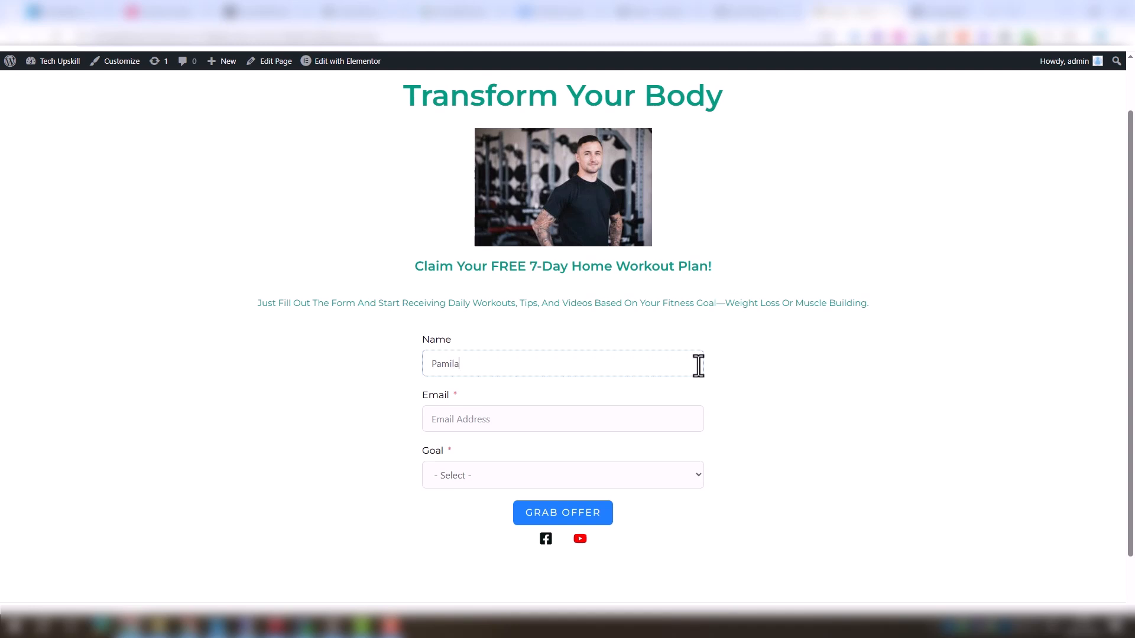
{"action": "type", "text": "la"}
{"action": "key", "text": "Tab"}
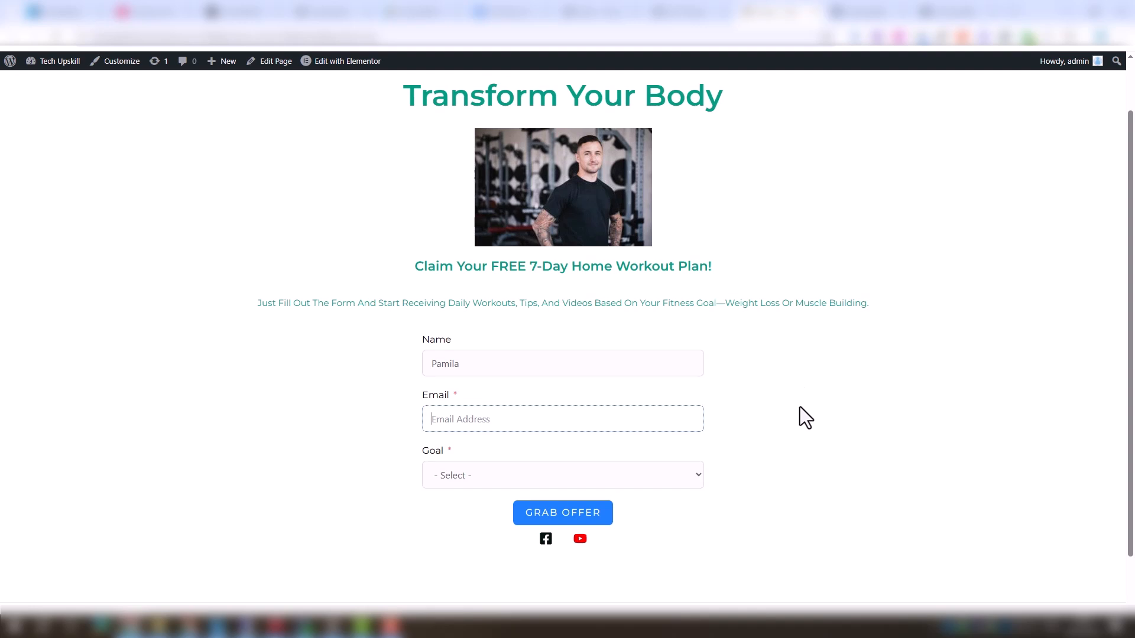
{"action": "key", "text": "ctrl+v"}
{"action": "left_click", "coordinate": [505, 478]}
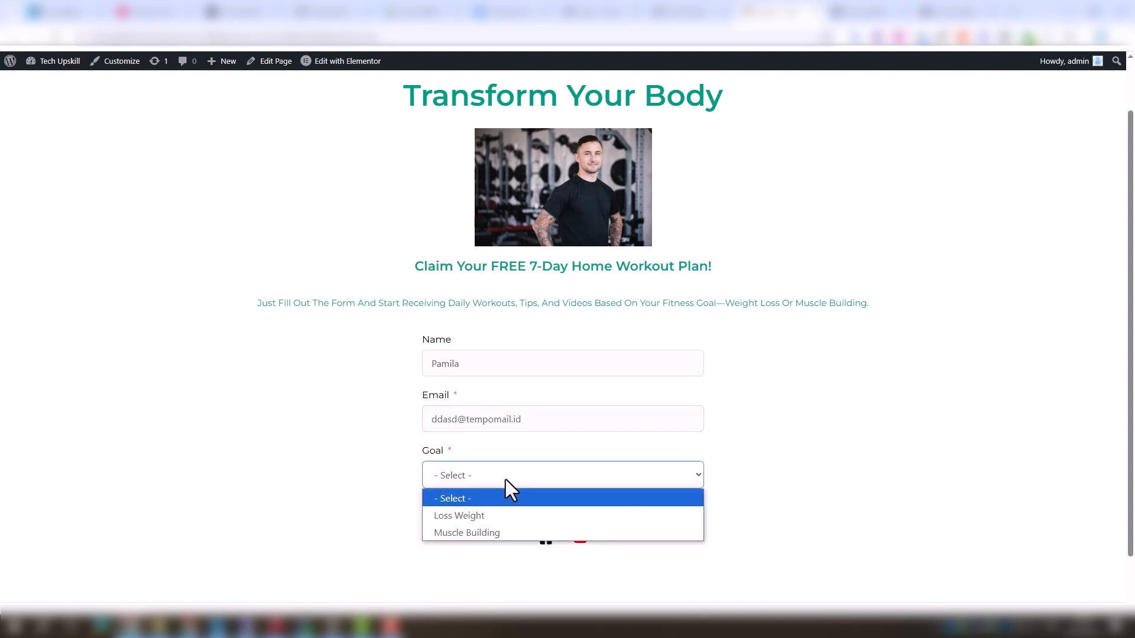
{"action": "left_click", "coordinate": [485, 518]}
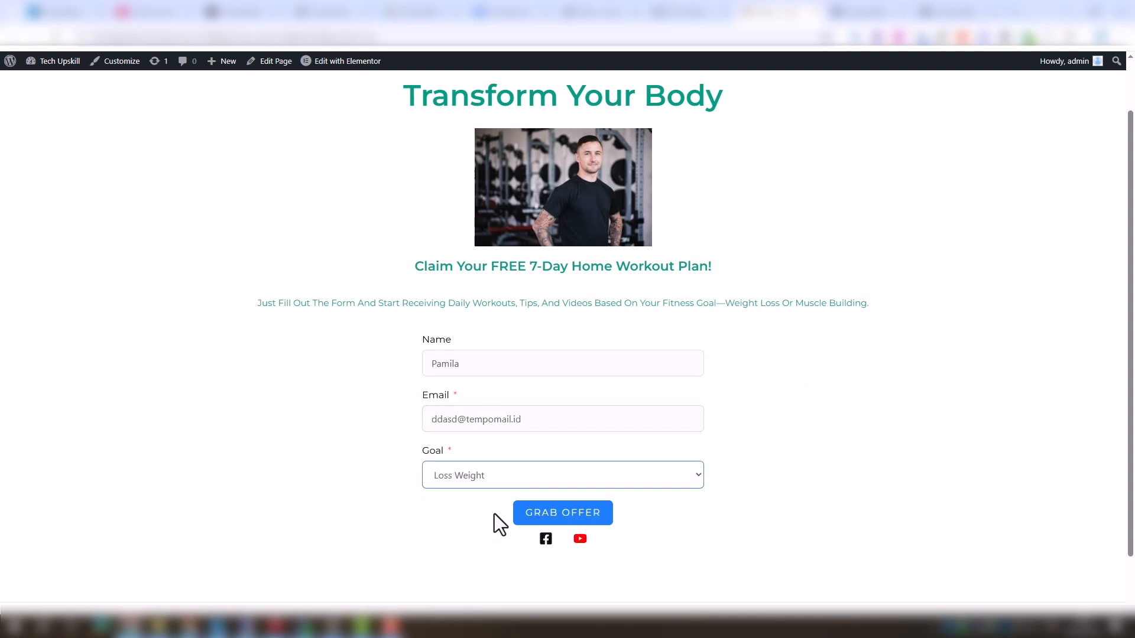
{"action": "left_click", "coordinate": [557, 514]}
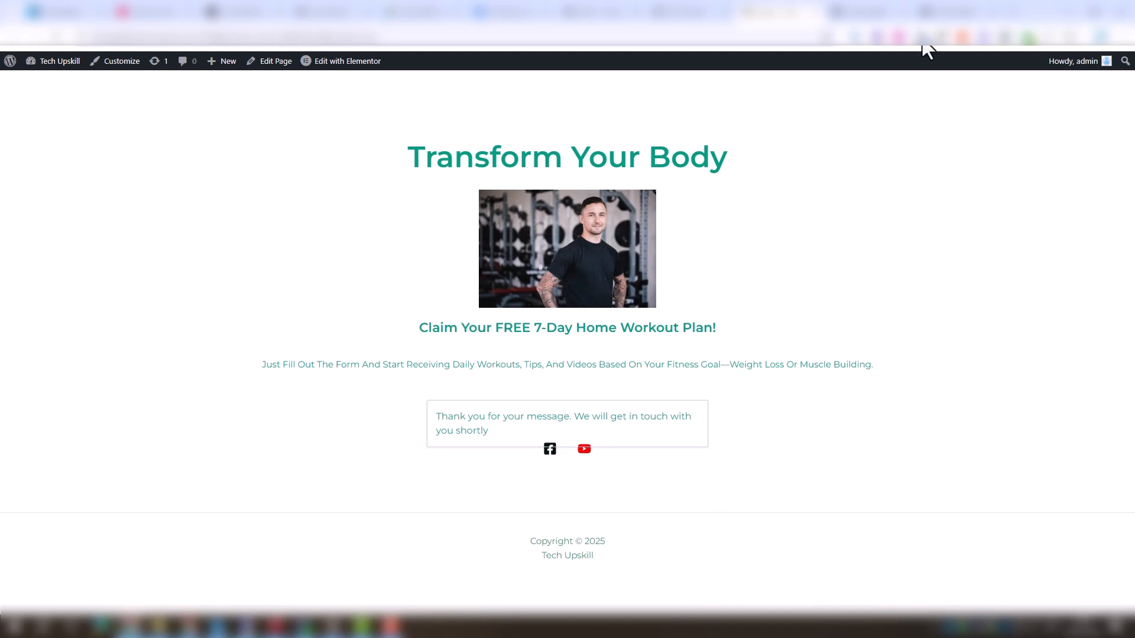
In the TempoMail inbox, open the received Weight Loss sequence emails for Day 1, Day 2 and Day 3
{"action": "left_click", "coordinate": [954, 13]}
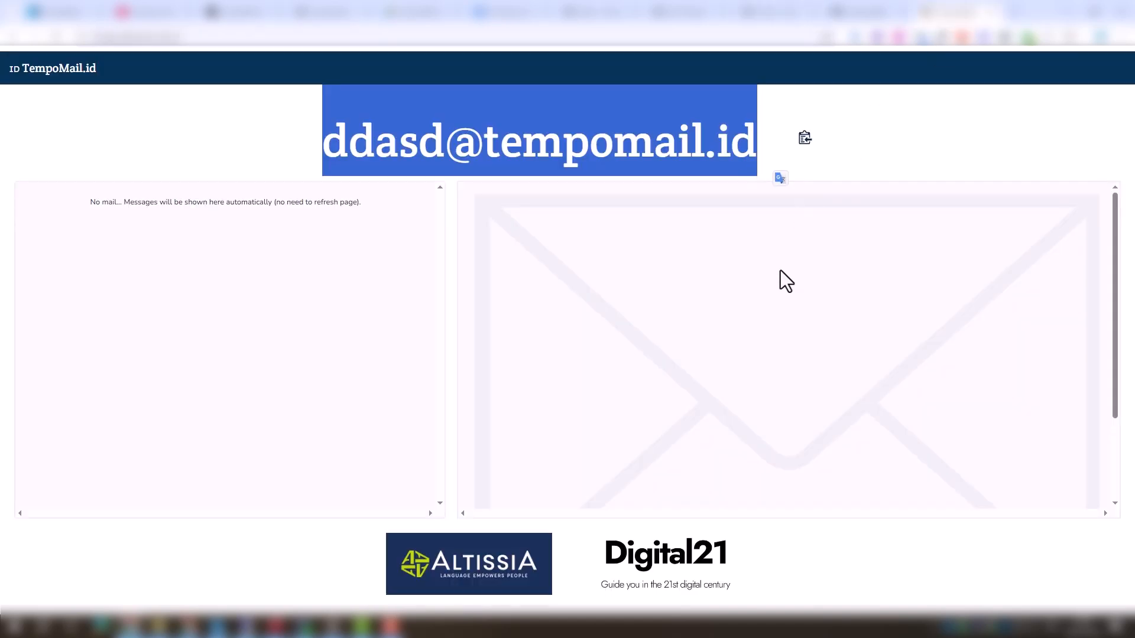
{"action": "left_click", "coordinate": [254, 136]}
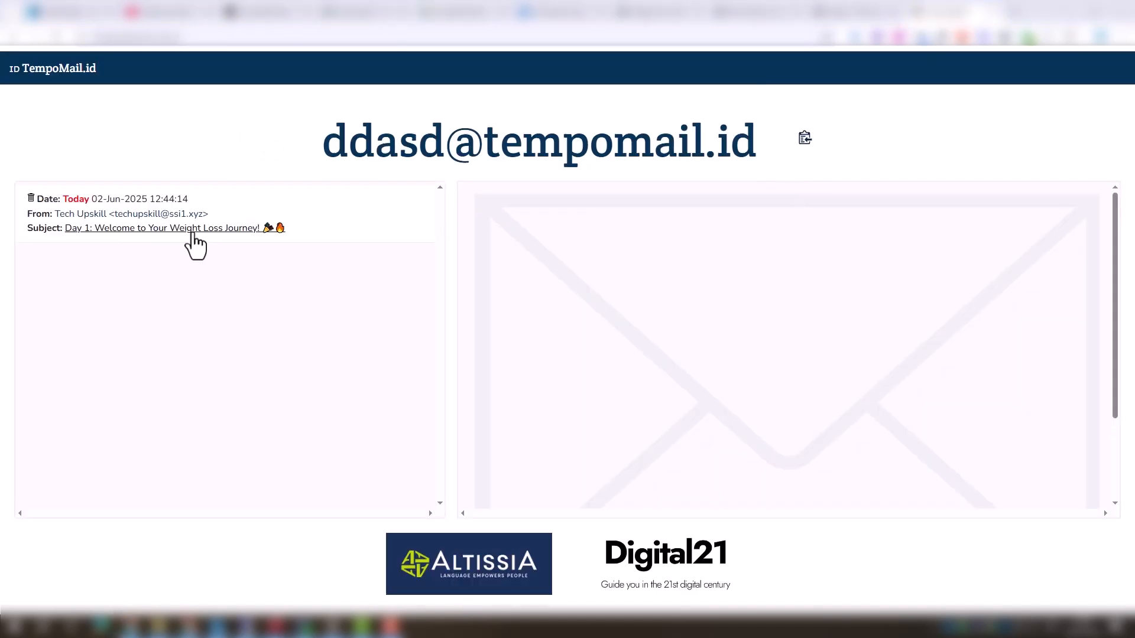
{"action": "left_click", "coordinate": [190, 246]}
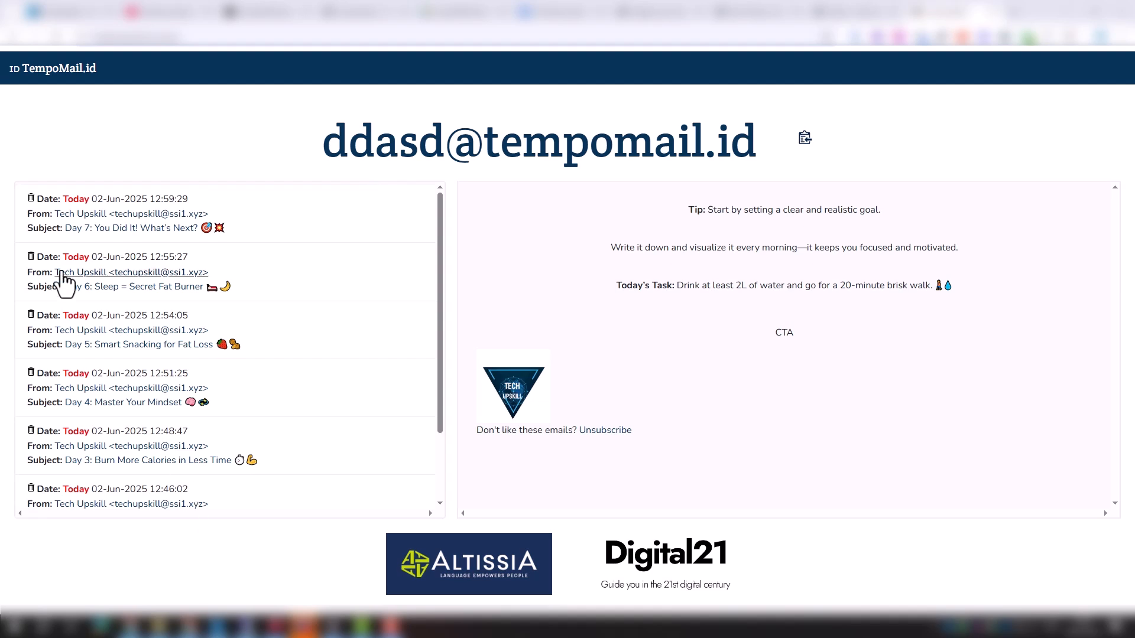
{"action": "scroll", "coordinate": [162, 476], "scroll_direction": "down", "scroll_amount": 2}
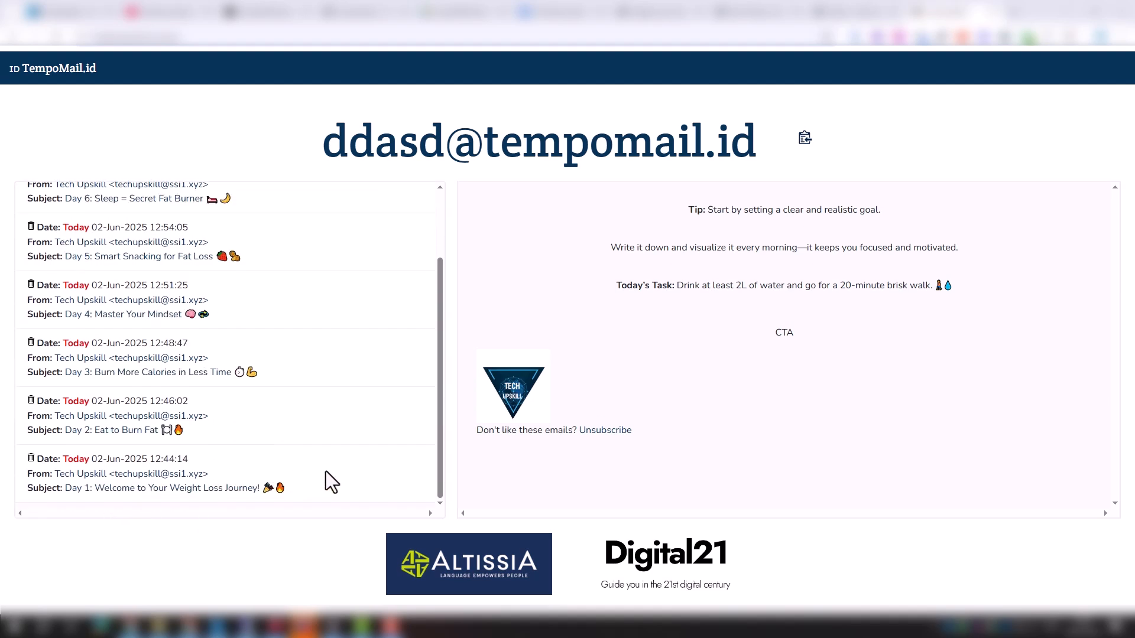
{"action": "left_click", "coordinate": [214, 489]}
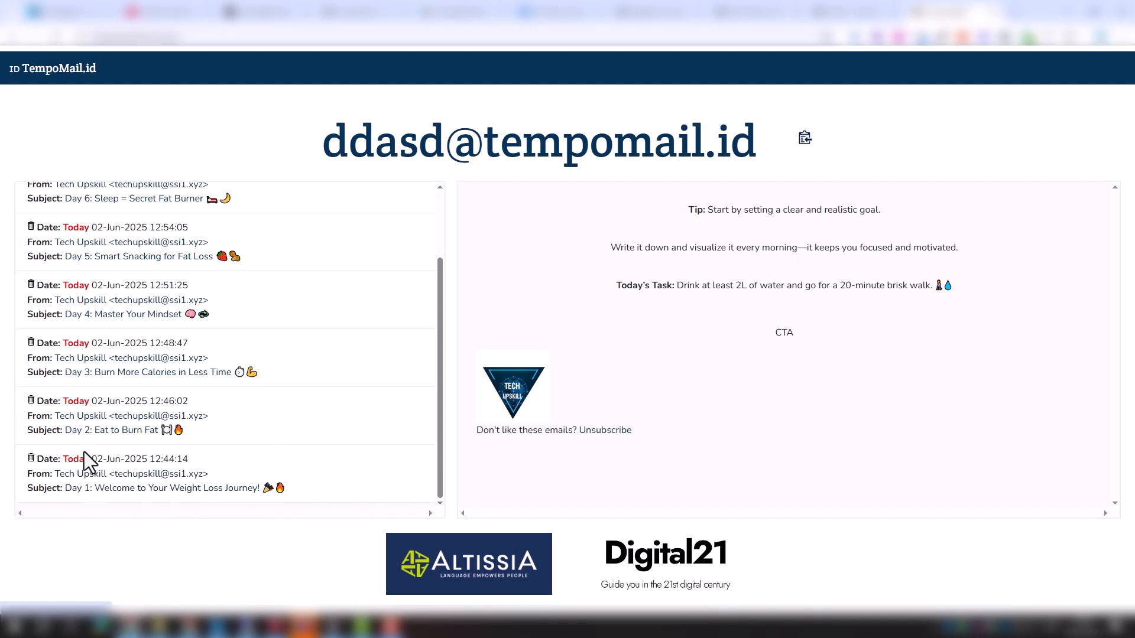
{"action": "left_click", "coordinate": [96, 432]}
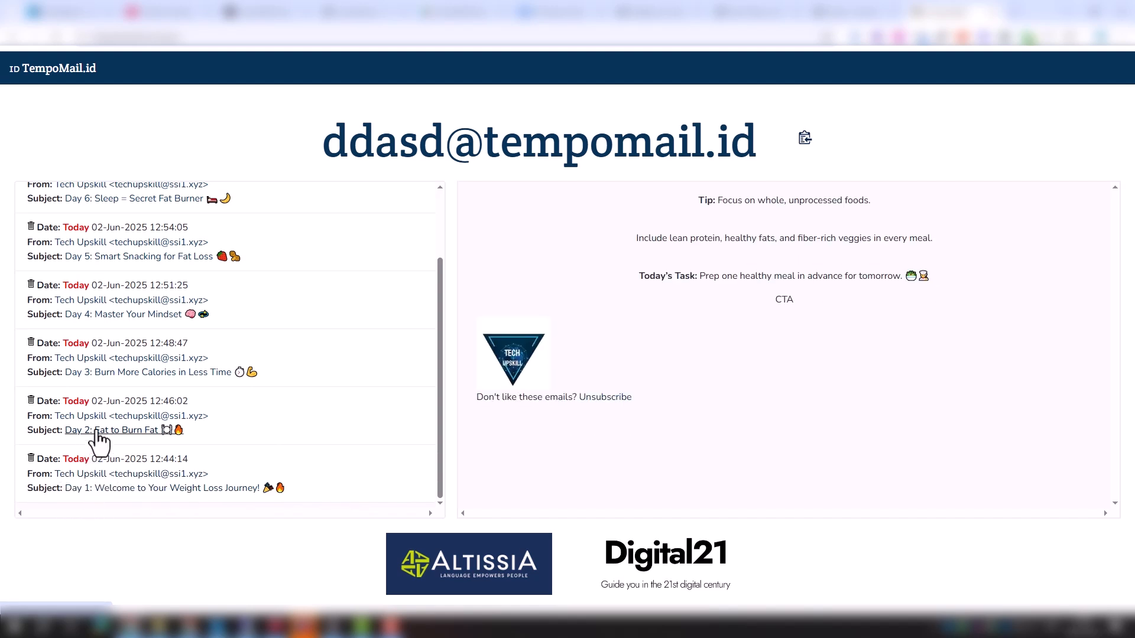
{"action": "left_click", "coordinate": [157, 373]}
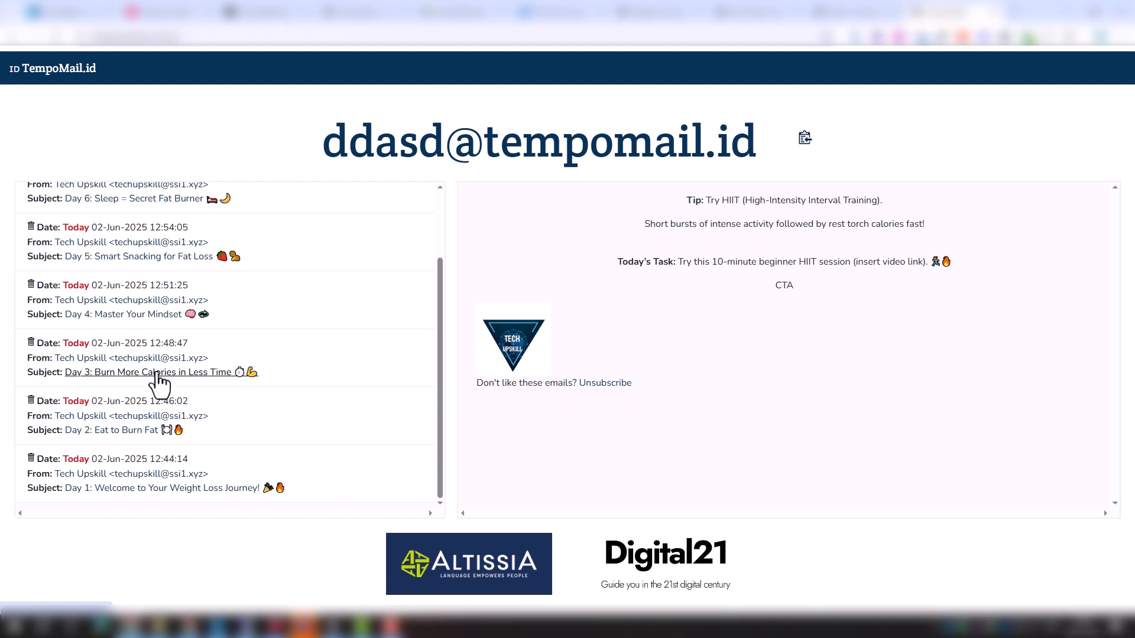
In the TempoMail inbox, open the Weight Loss sequence emails for Day 4 through Day 7
{"action": "left_click", "coordinate": [135, 319]}
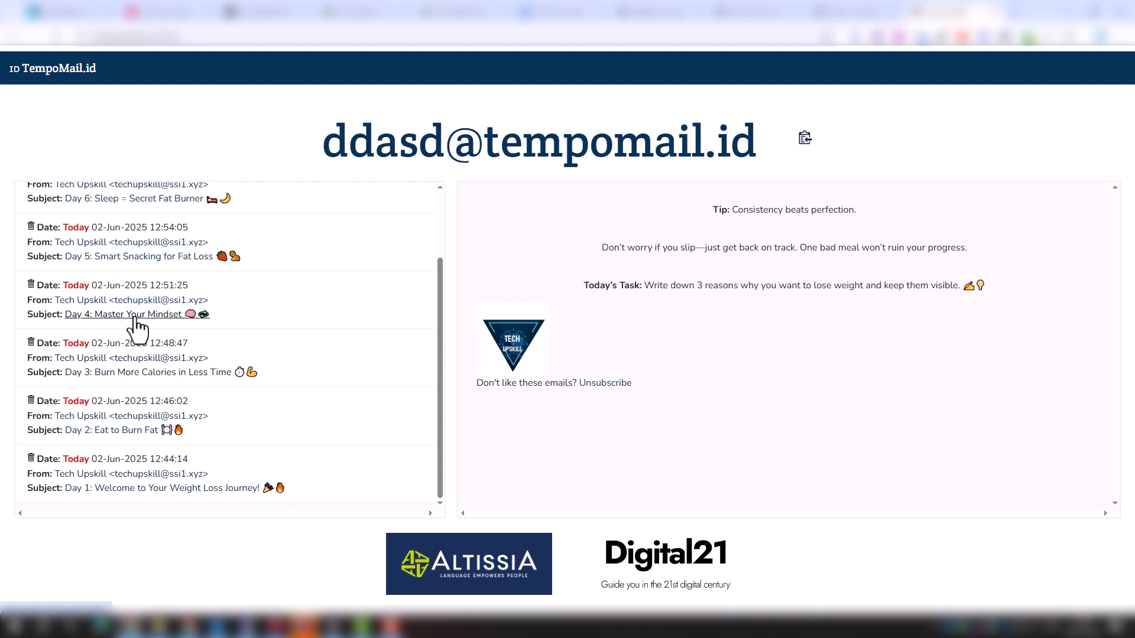
{"action": "left_click", "coordinate": [135, 258]}
{"action": "scroll", "coordinate": [151, 325], "scroll_direction": "up", "scroll_amount": 2}
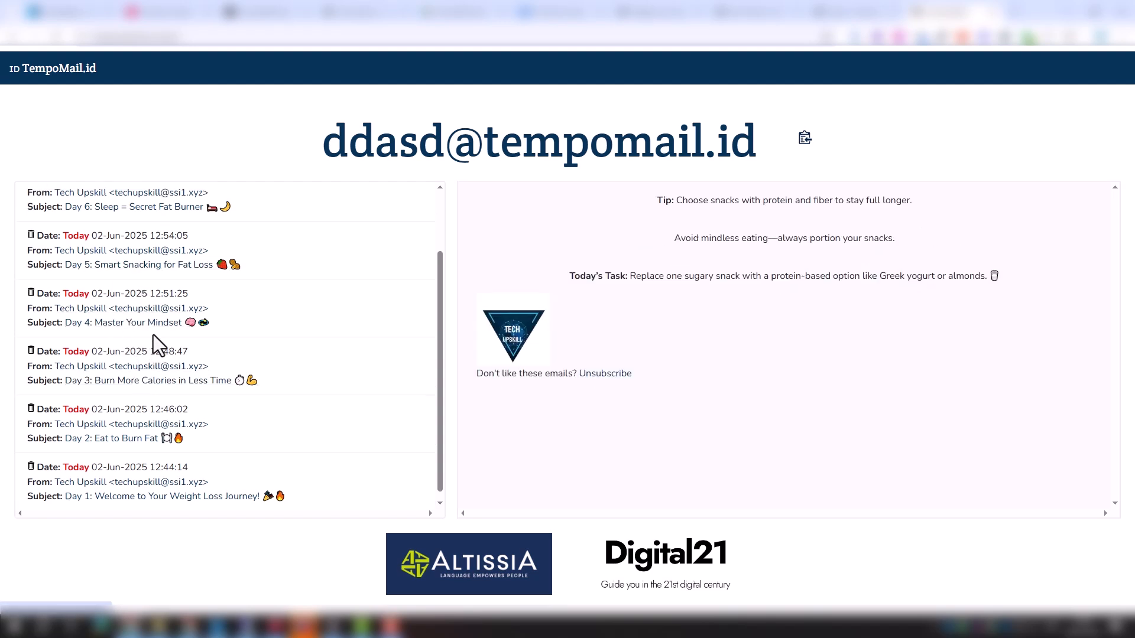
{"action": "left_click", "coordinate": [142, 292]}
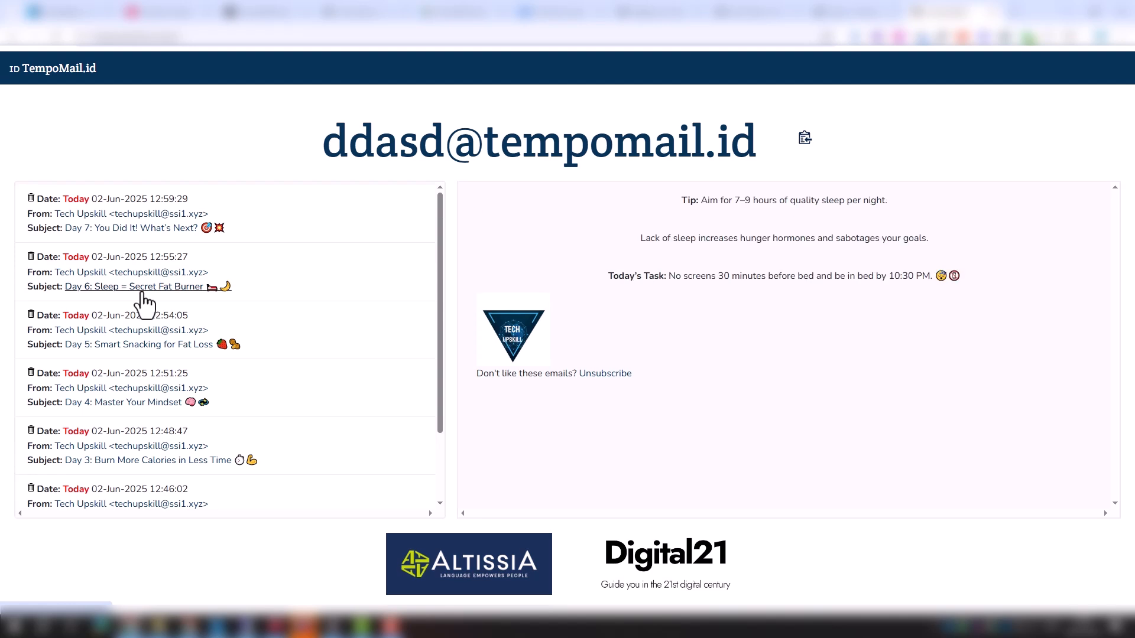
{"action": "left_click", "coordinate": [138, 230]}
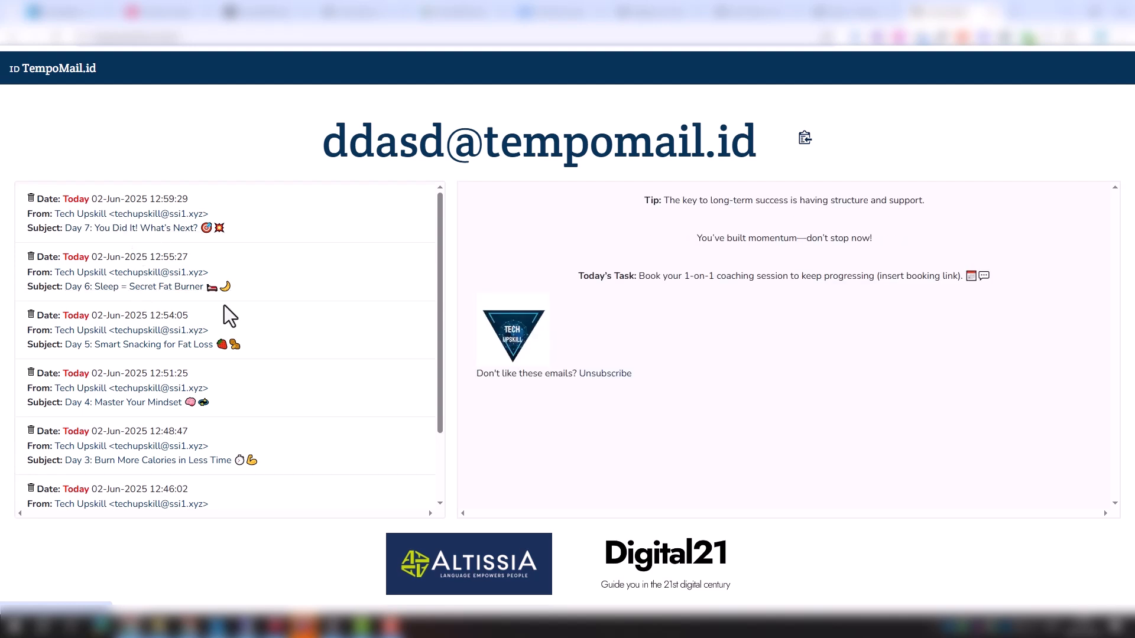
{"action": "scroll", "coordinate": [233, 307], "scroll_direction": "down", "scroll_amount": 1}
{"action": "scroll", "coordinate": [242, 314], "scroll_direction": "up", "scroll_amount": 1}
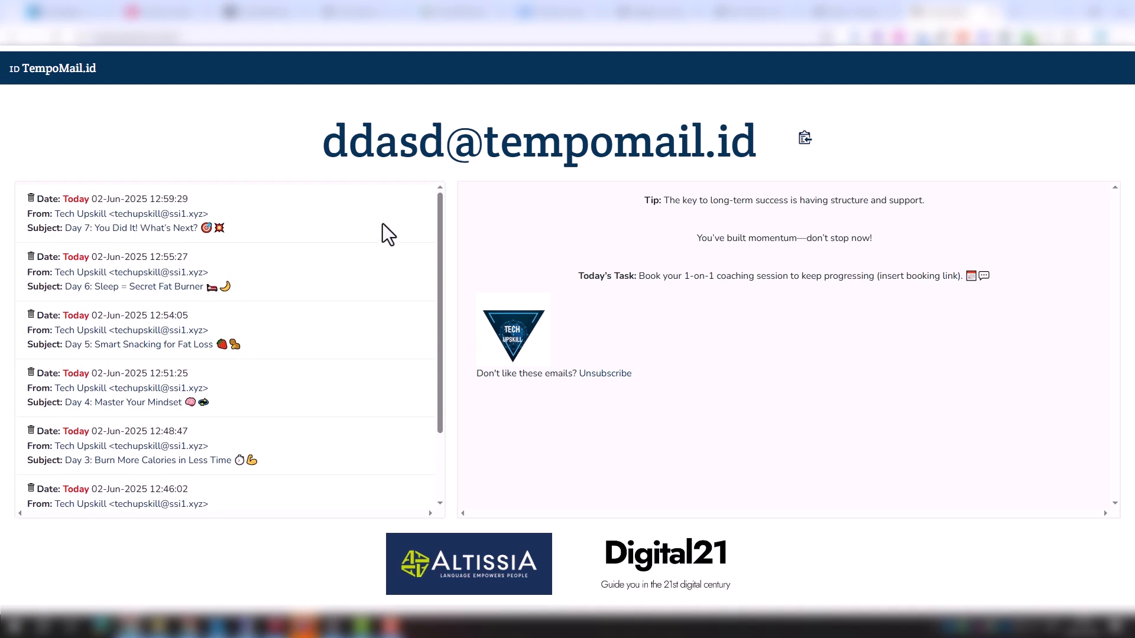
Switch to FluentCRM, open the Weight Loss 7days email sequence, and review each email's sent and opened statistics
{"action": "left_click", "coordinate": [661, 17]}
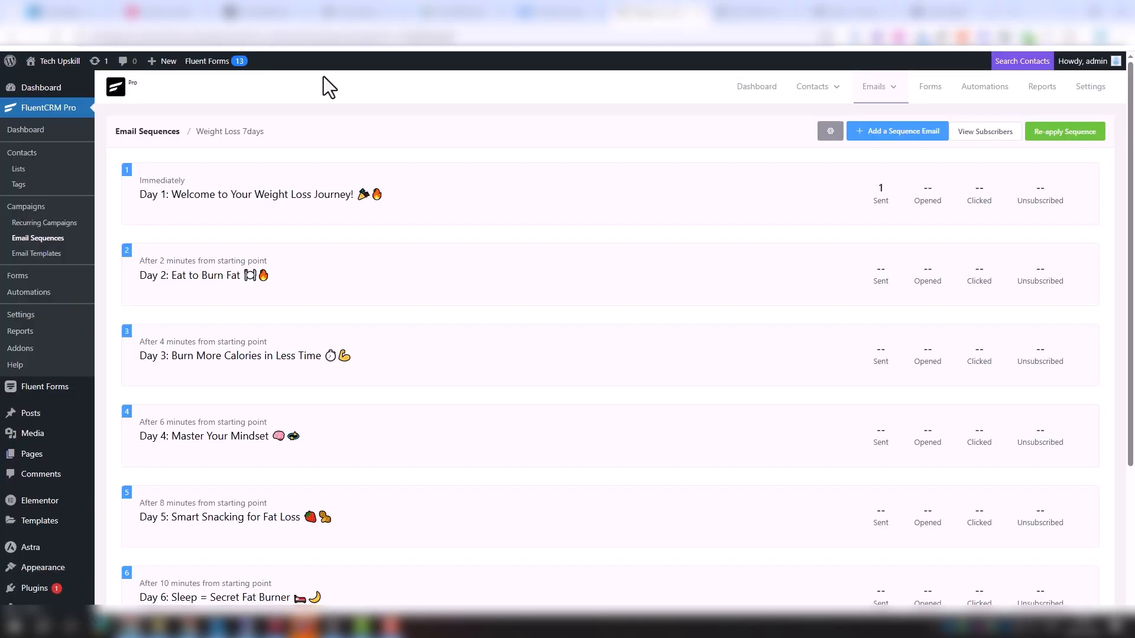
{"action": "left_click", "coordinate": [41, 239]}
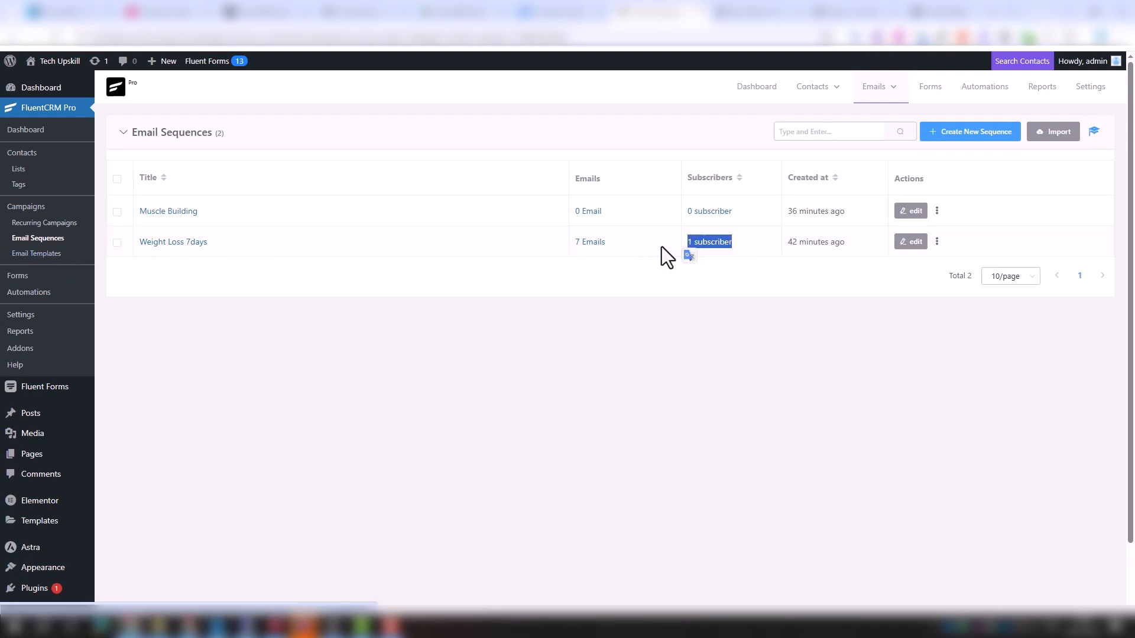
{"action": "left_click", "coordinate": [178, 243]}
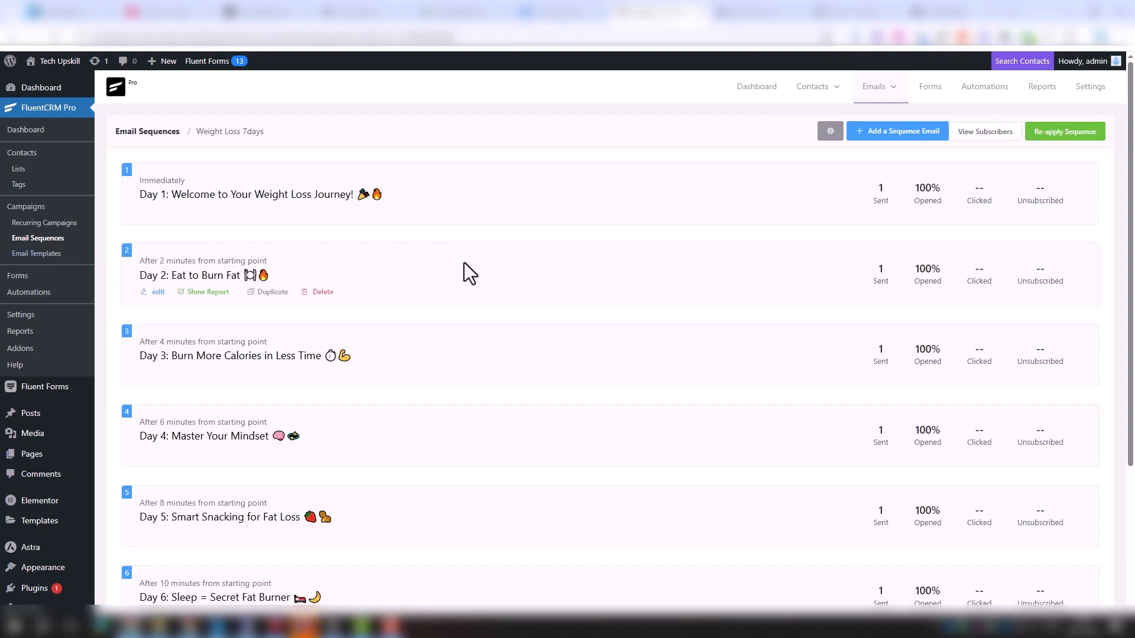
{"action": "scroll", "coordinate": [927, 236], "scroll_direction": "down", "scroll_amount": 4}
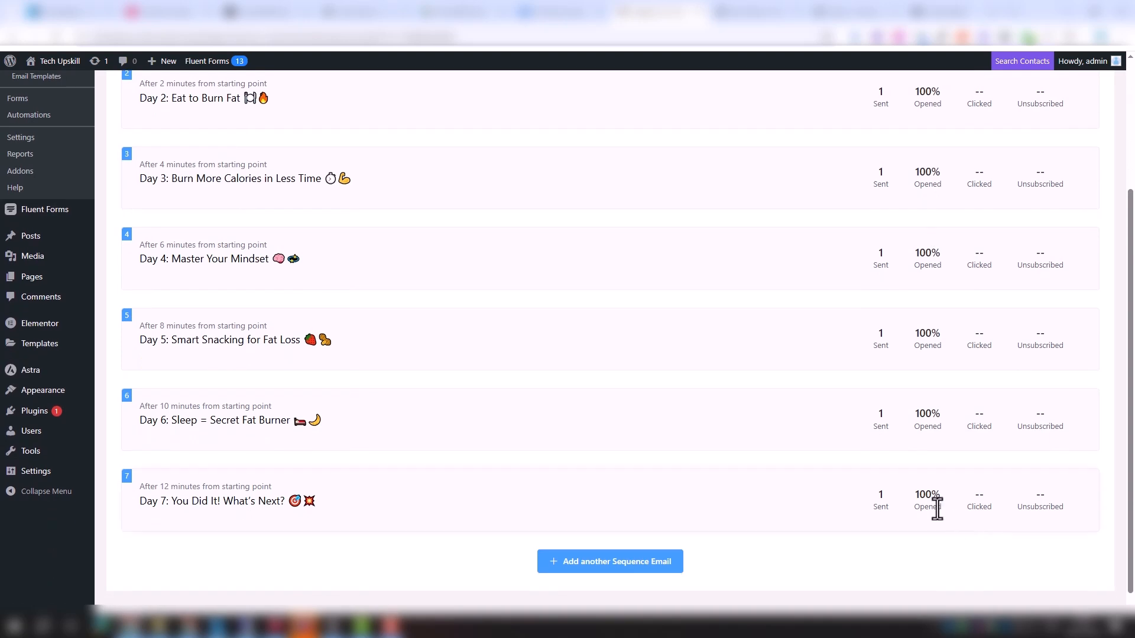
{"action": "scroll", "coordinate": [940, 481], "scroll_direction": "up", "scroll_amount": 3}
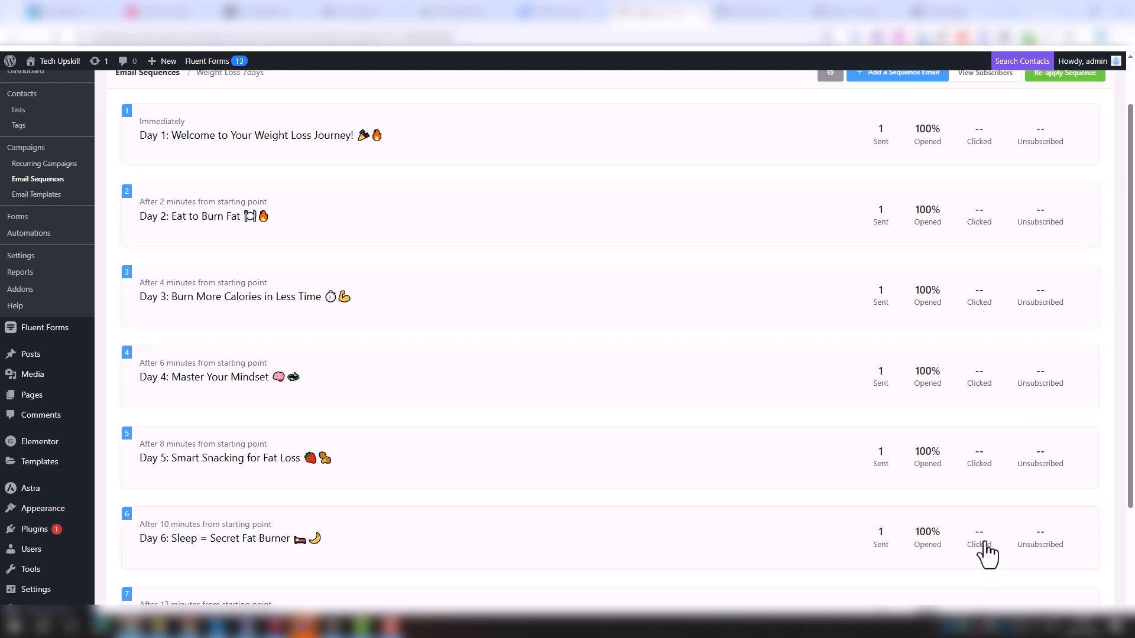
{"action": "scroll", "coordinate": [988, 554], "scroll_direction": "down", "scroll_amount": 2}
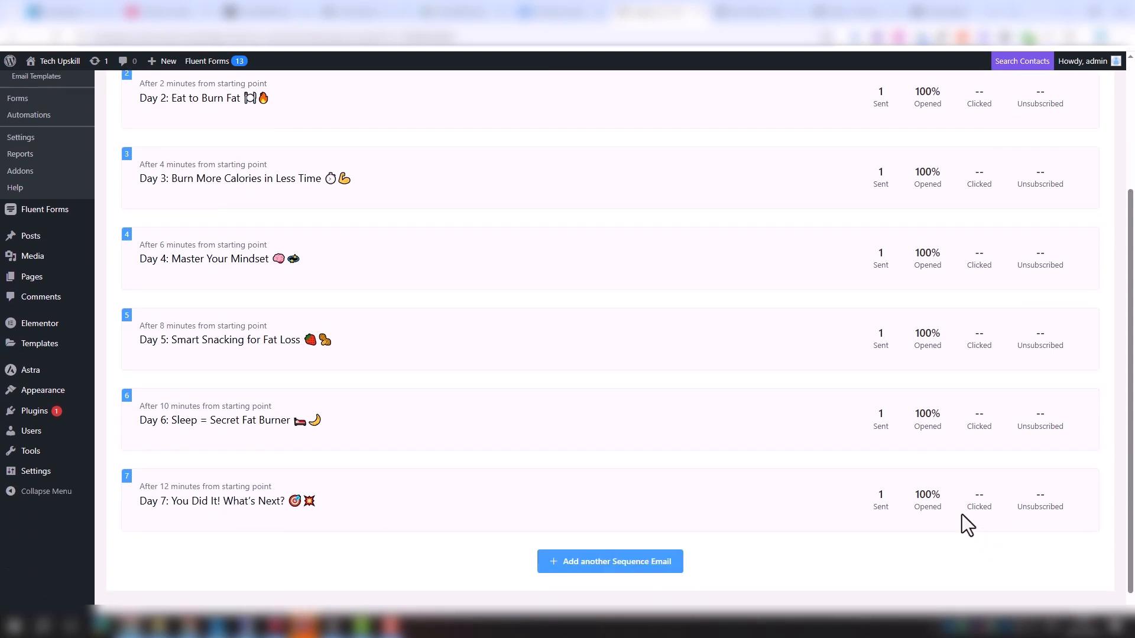
{"action": "scroll", "coordinate": [608, 423], "scroll_direction": "up", "scroll_amount": 3}
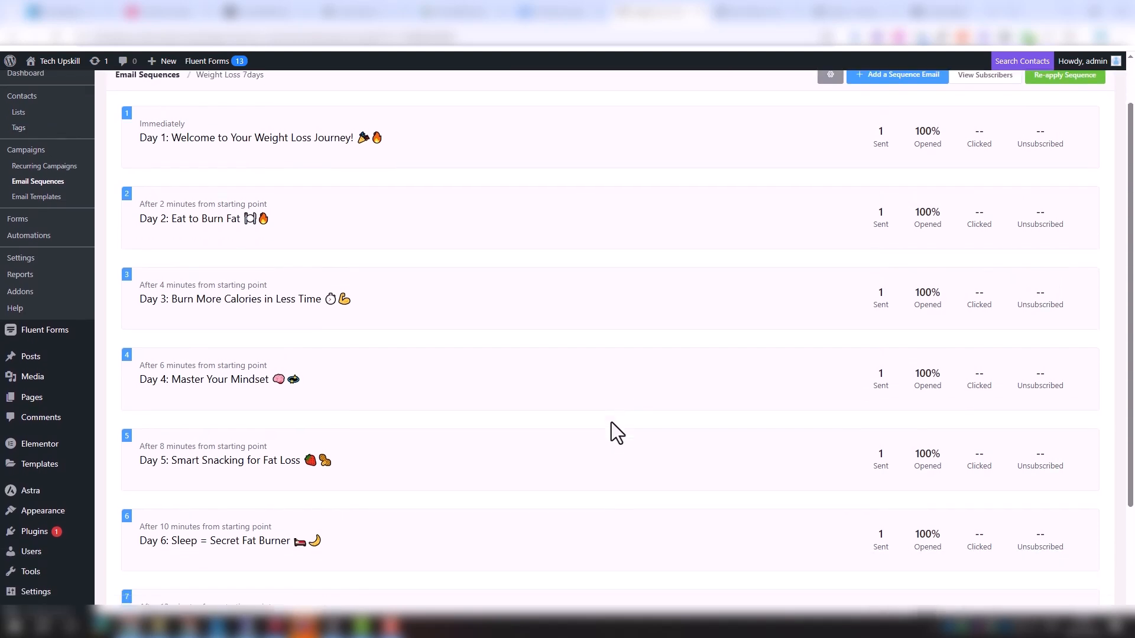
{"action": "scroll", "coordinate": [611, 422], "scroll_direction": "down", "scroll_amount": 1}
{"action": "scroll", "coordinate": [611, 422], "scroll_direction": "up", "scroll_amount": 1}
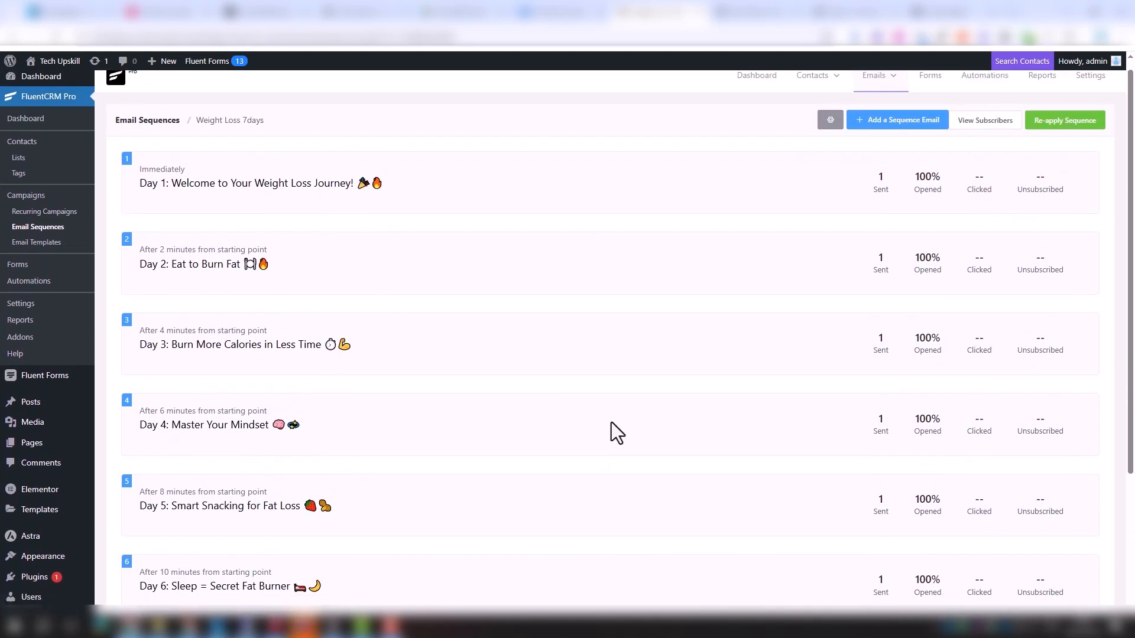
{"action": "scroll", "coordinate": [611, 422], "scroll_direction": "down", "scroll_amount": 1}
{"action": "scroll", "coordinate": [611, 422], "scroll_direction": "up", "scroll_amount": 1}
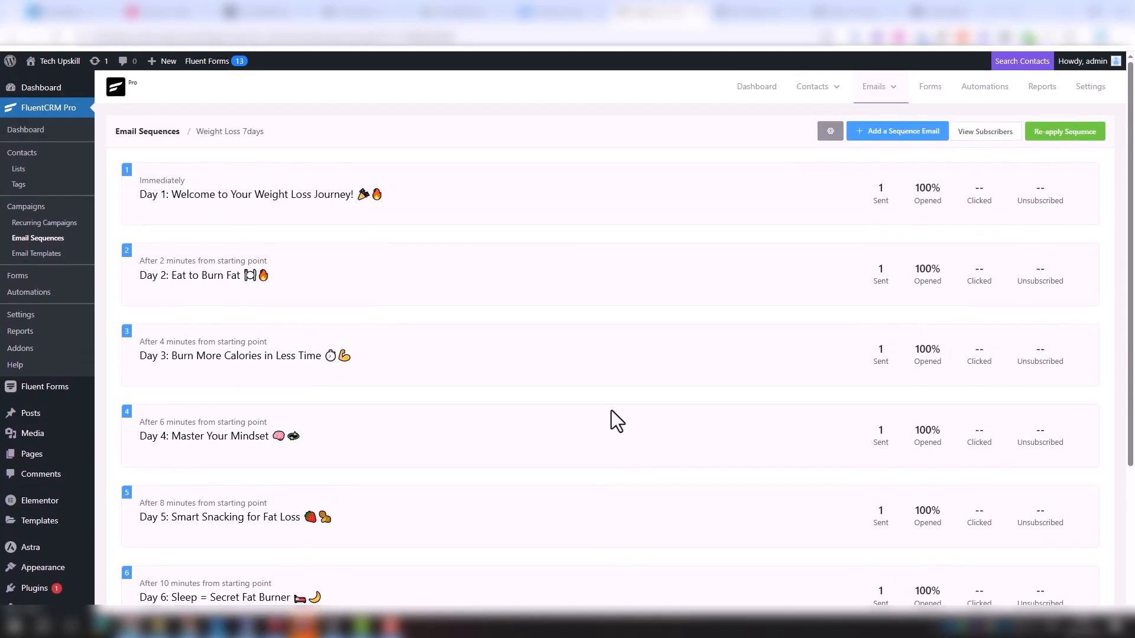